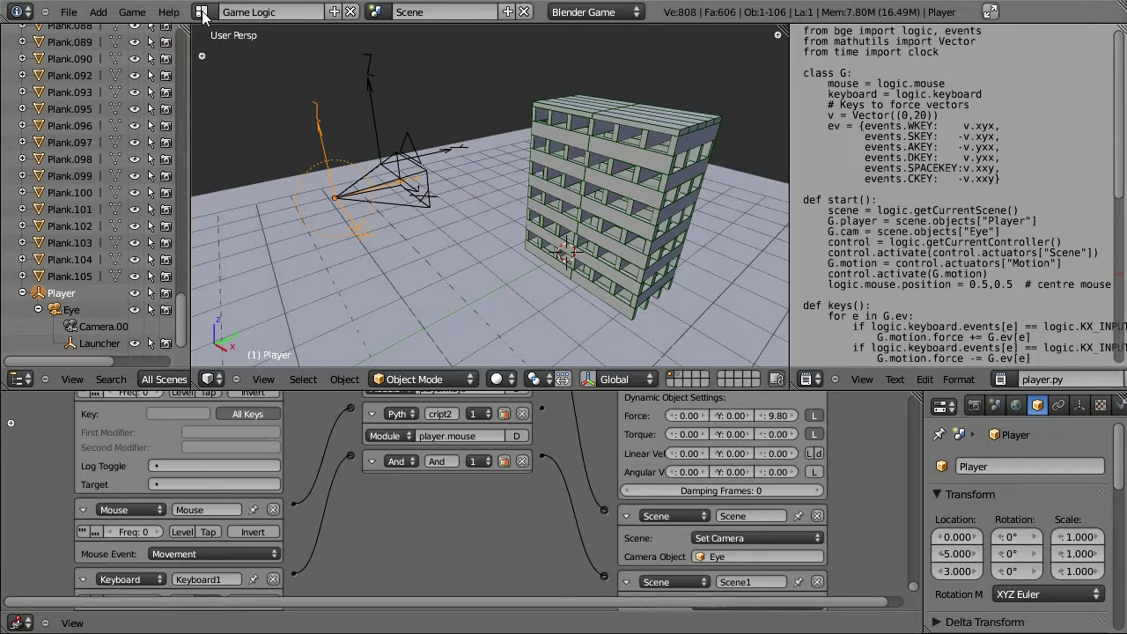
- Switch to the Default screen layout and set the game render shading to GLSL
{"action": "left_click", "coordinate": [202, 11]}
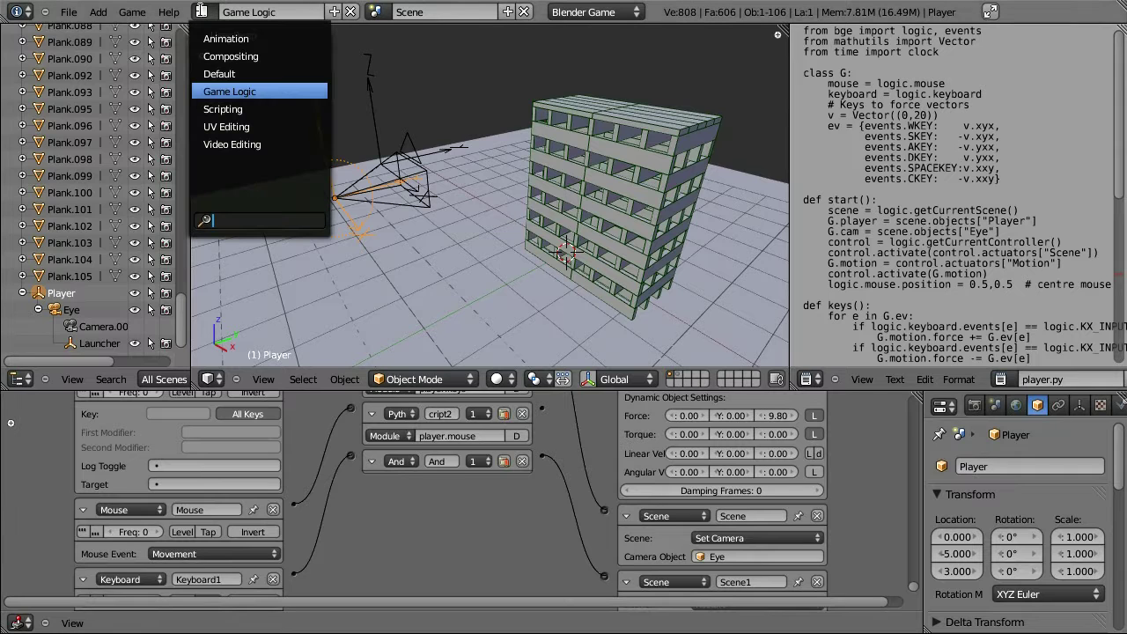
{"action": "left_click", "coordinate": [240, 74]}
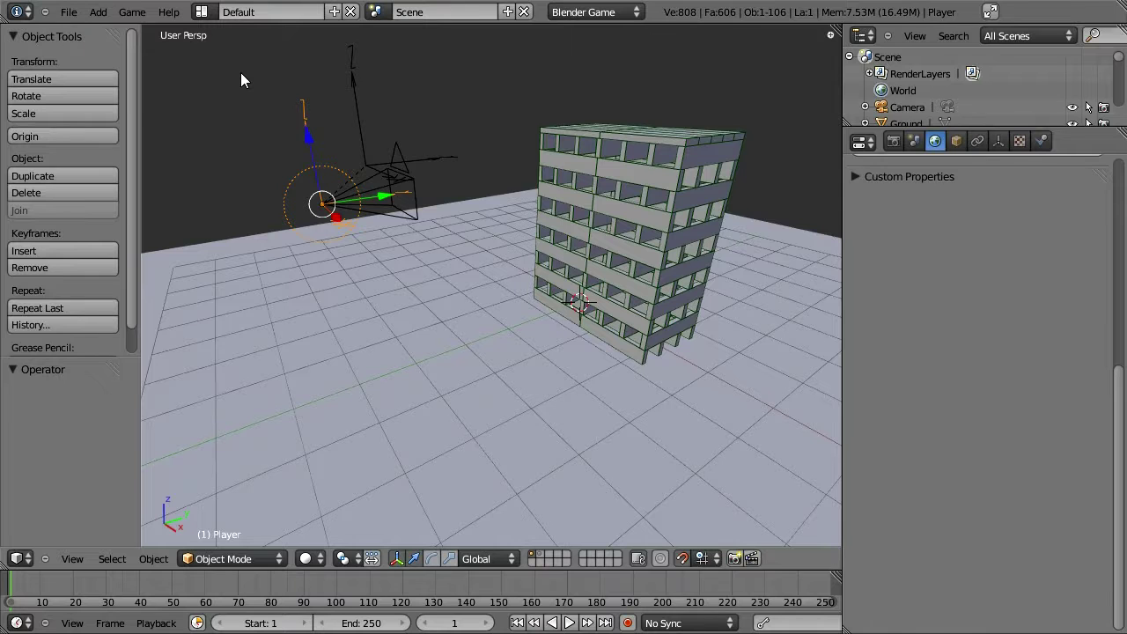
{"action": "left_click", "coordinate": [893, 143]}
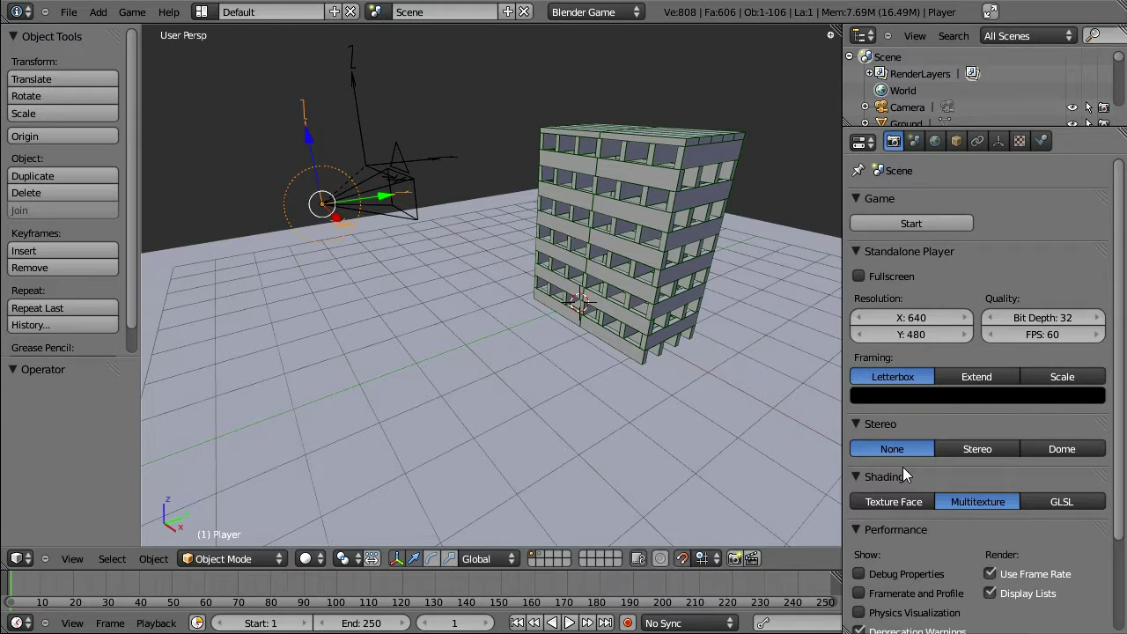
{"action": "left_click", "coordinate": [1078, 503]}
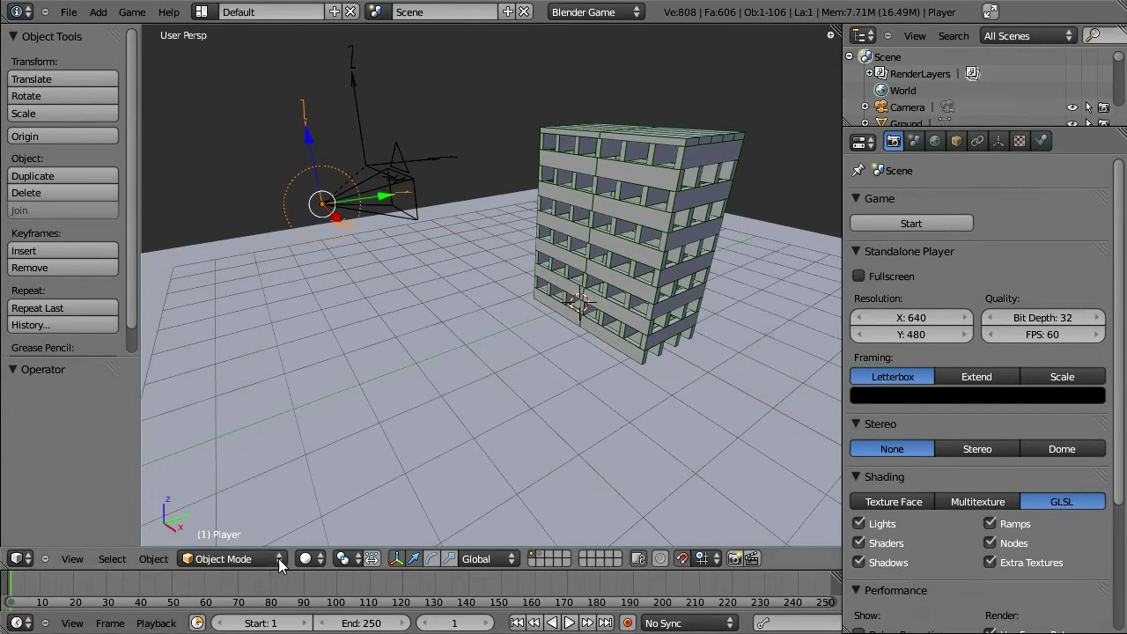
{"action": "left_click", "coordinate": [308, 559]}
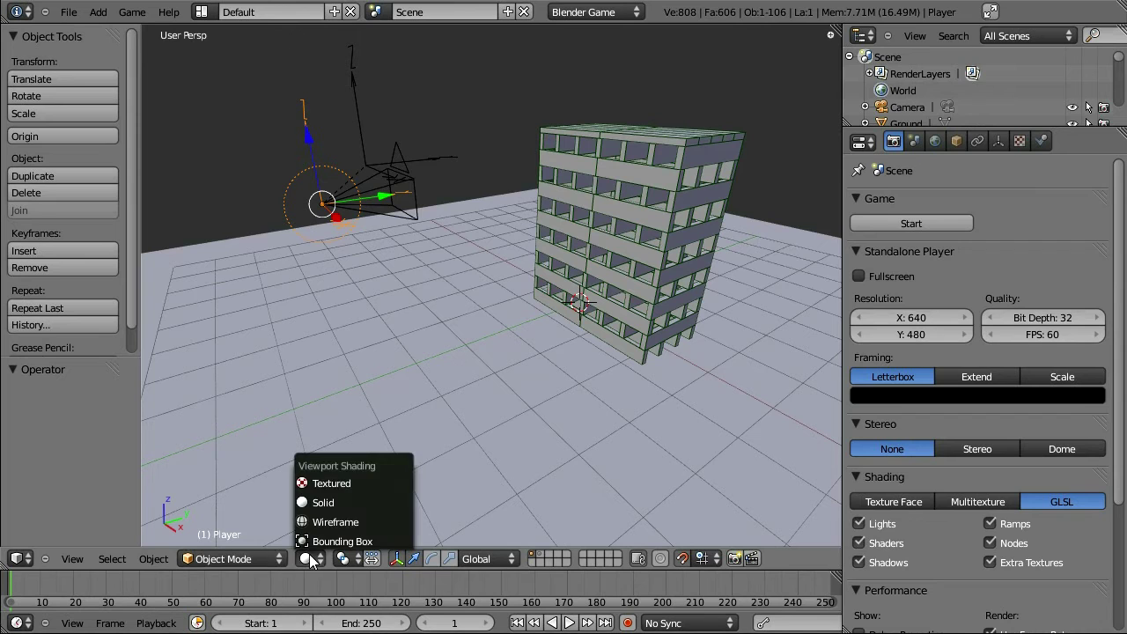
- Switch the viewport to Textured shading and change the lamp's falloff to Constant
{"action": "left_click", "coordinate": [355, 483]}
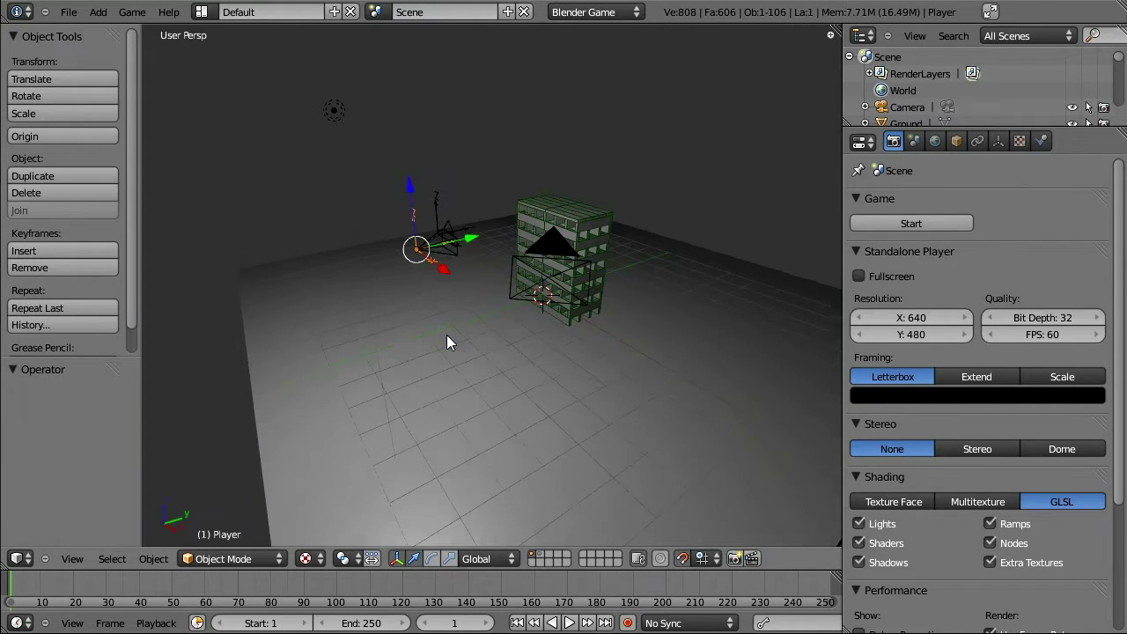
{"action": "middle_click_drag", "start_coordinate": [447, 342], "coordinate": [222, 242]}
{"action": "right_click", "coordinate": [200, 198]}
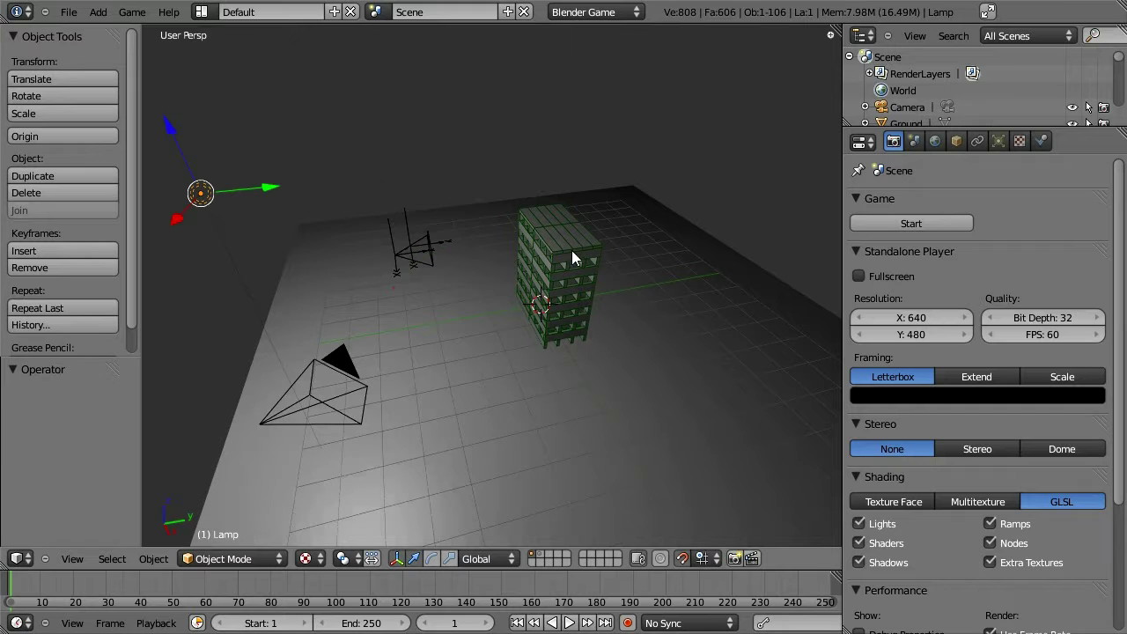
{"action": "left_click", "coordinate": [999, 141]}
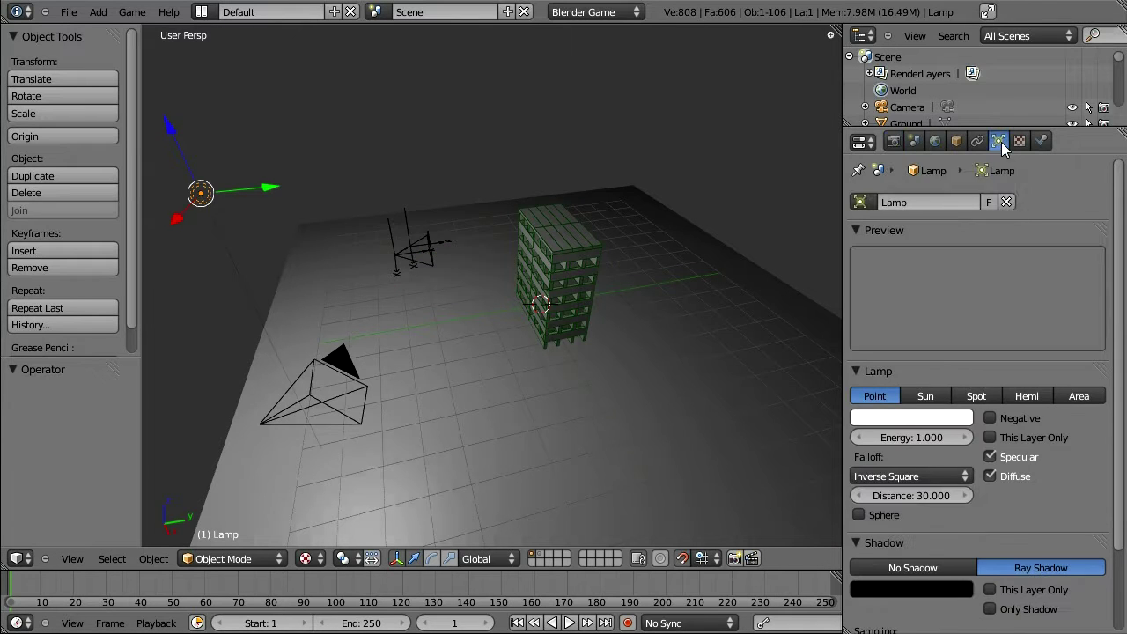
{"action": "left_click", "coordinate": [913, 477]}
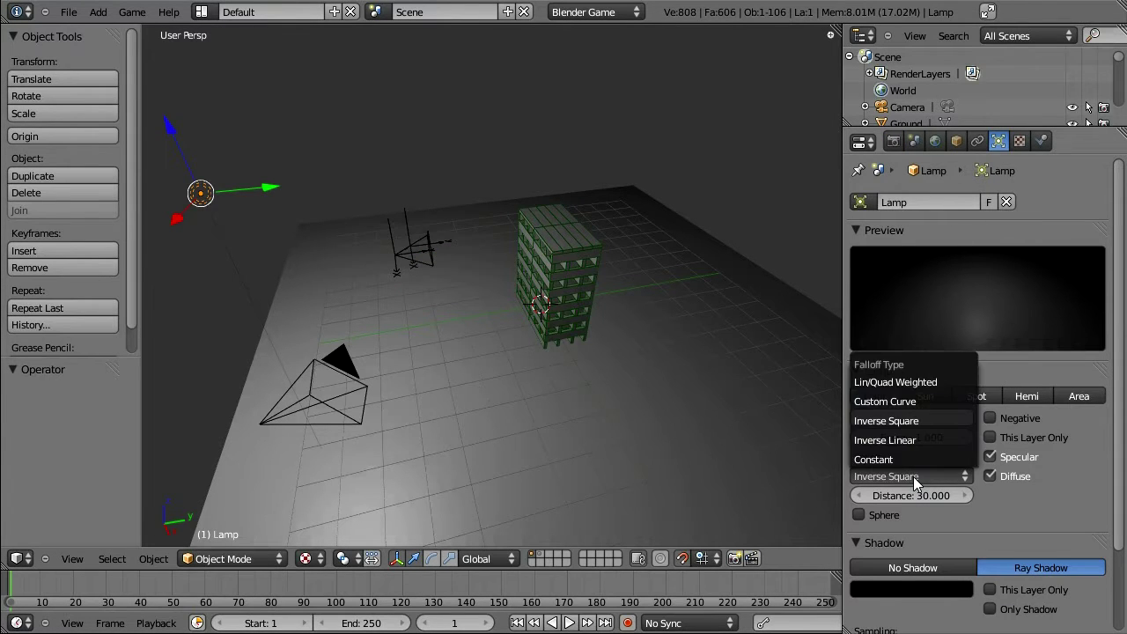
{"action": "left_click", "coordinate": [912, 456]}
{"action": "middle_click_drag", "start_coordinate": [496, 341], "coordinate": [477, 329]}
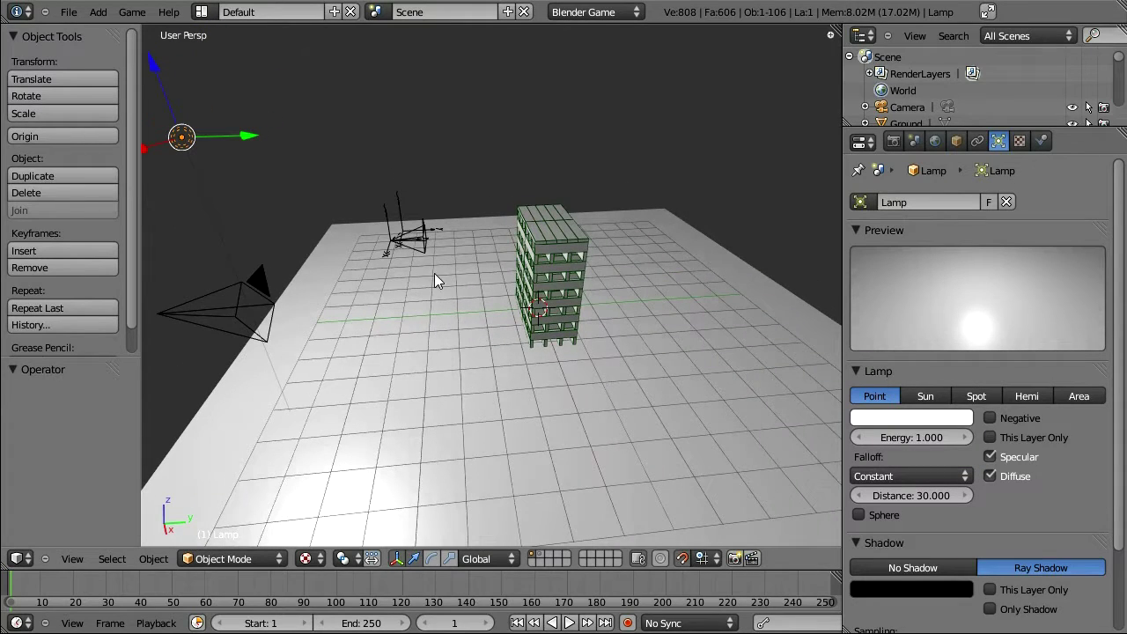
{"action": "middle_click_drag", "start_coordinate": [415, 265], "coordinate": [407, 271]}
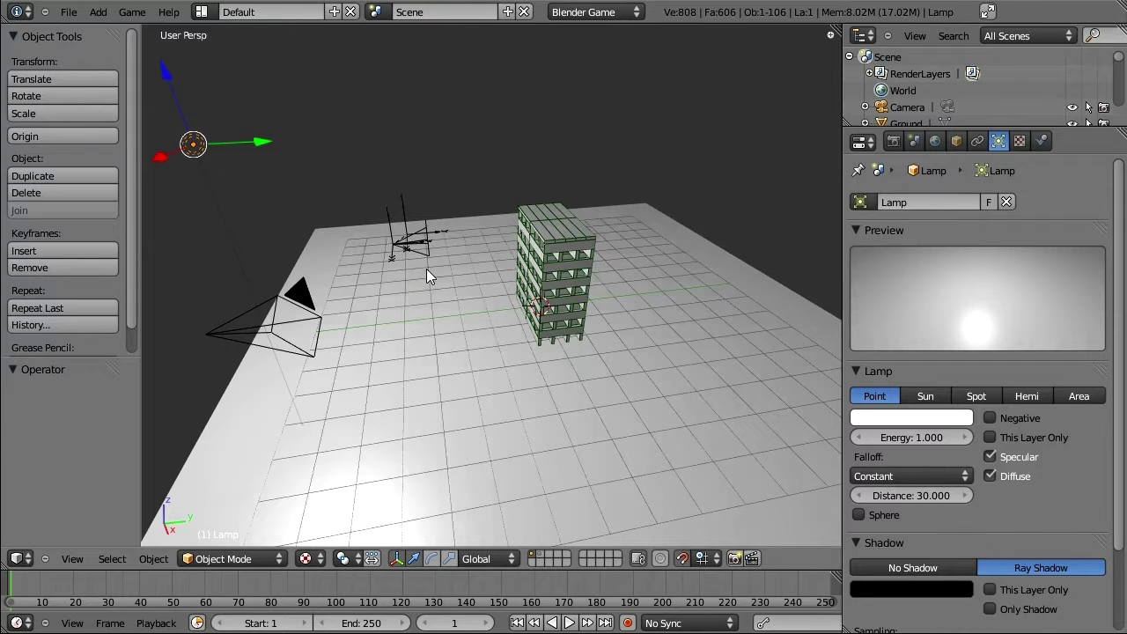
- Add a UV sphere and give it smooth shading
{"action": "key", "text": "shift+a"}
{"action": "mouse_move", "coordinate": [425, 269]}
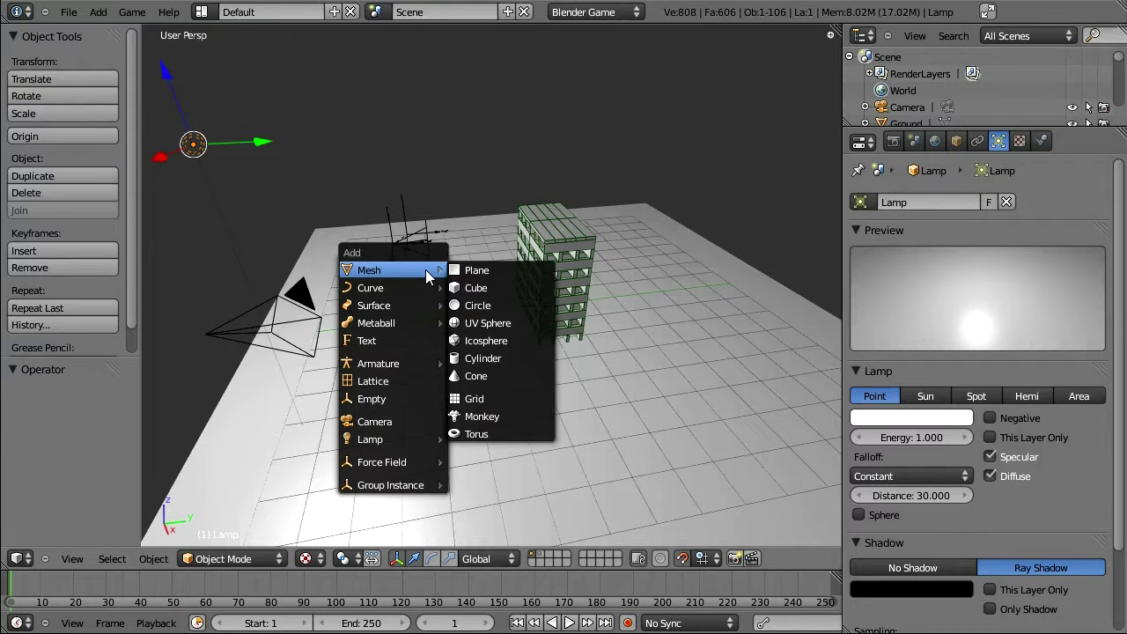
{"action": "left_click", "coordinate": [505, 324]}
{"action": "middle_click_drag", "start_coordinate": [410, 311], "coordinate": [442, 315]}
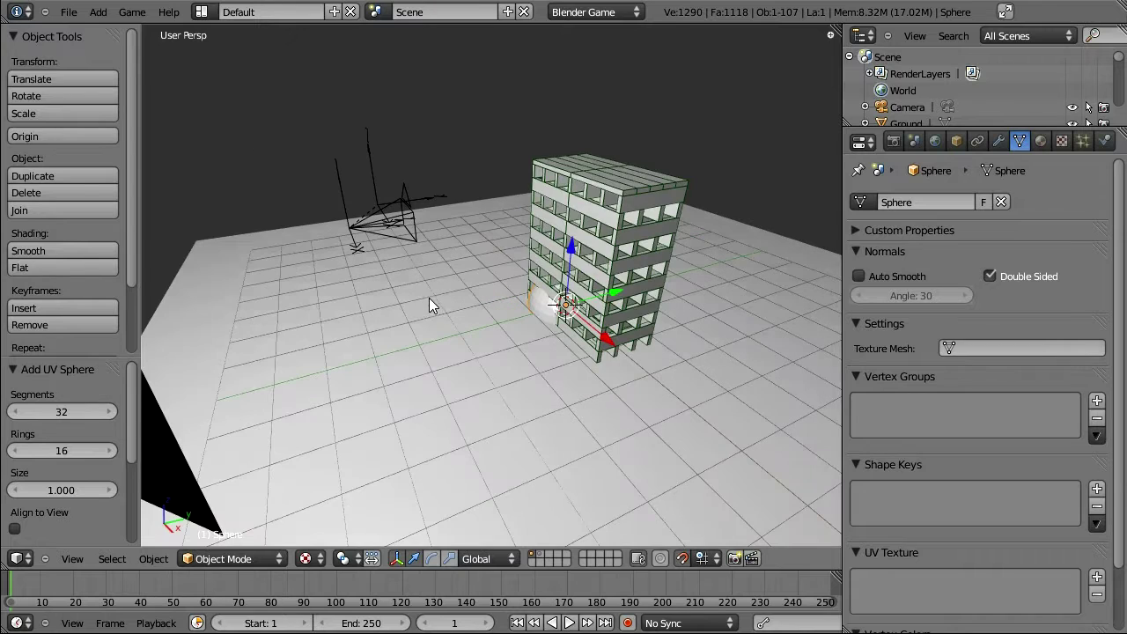
{"action": "left_click", "coordinate": [69, 246]}
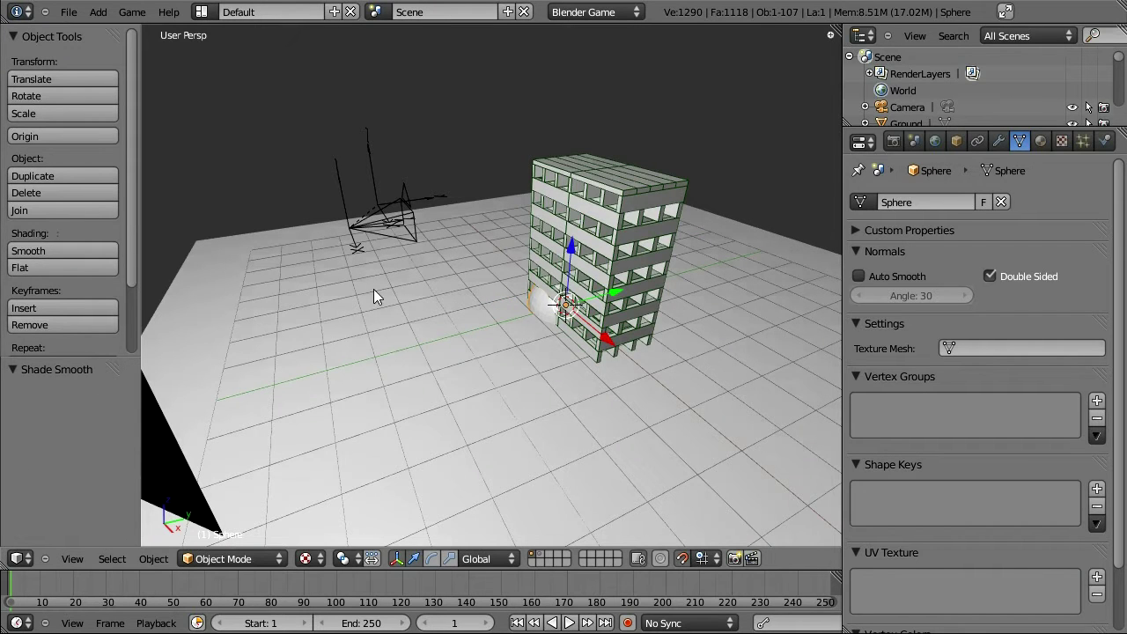
{"action": "middle_click_drag", "start_coordinate": [374, 296], "coordinate": [462, 287]}
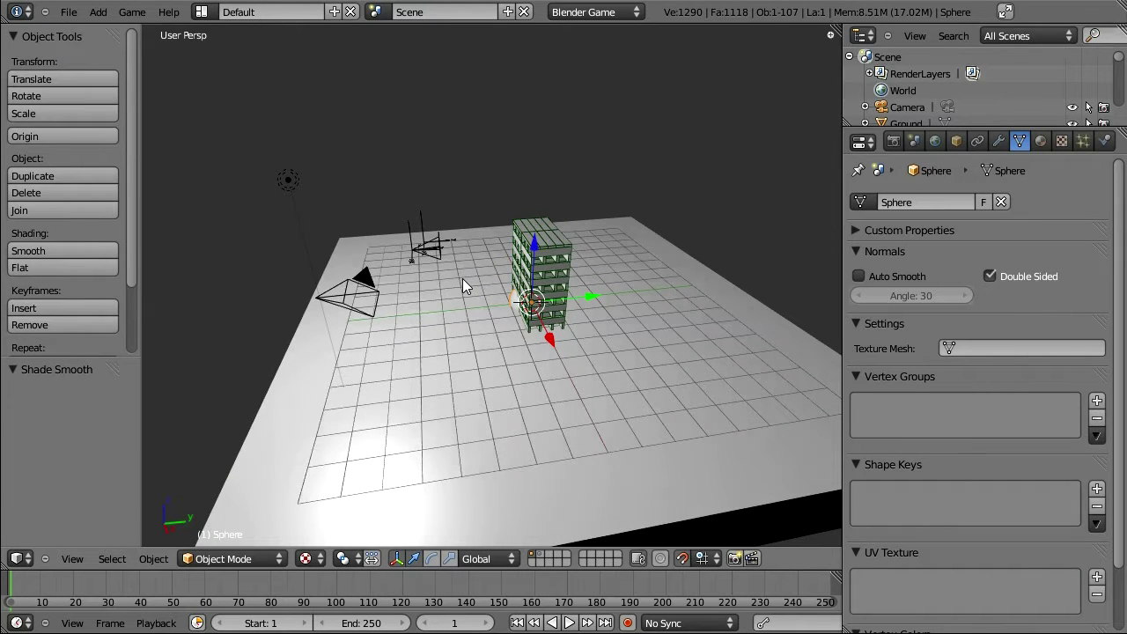
- Scale the sphere by 50 on all axes with S50, then zoom out to see it
{"action": "type", "text": "s50"}
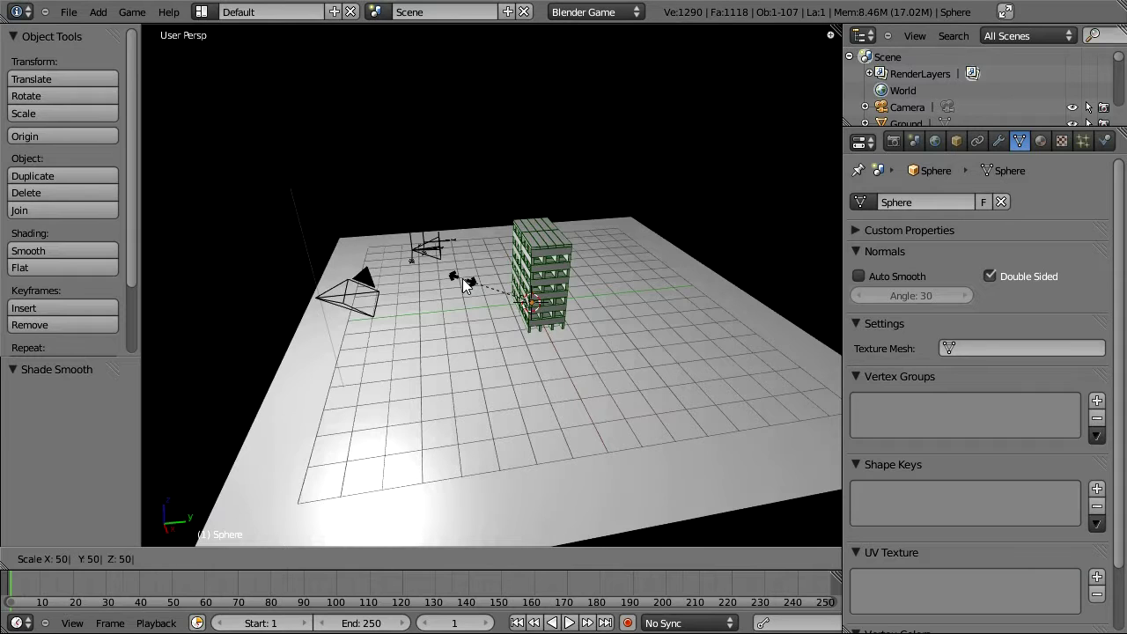
{"action": "key", "text": "Return"}
{"action": "scroll", "coordinate": [463, 279], "scroll_direction": "down", "scroll_amount": 3}
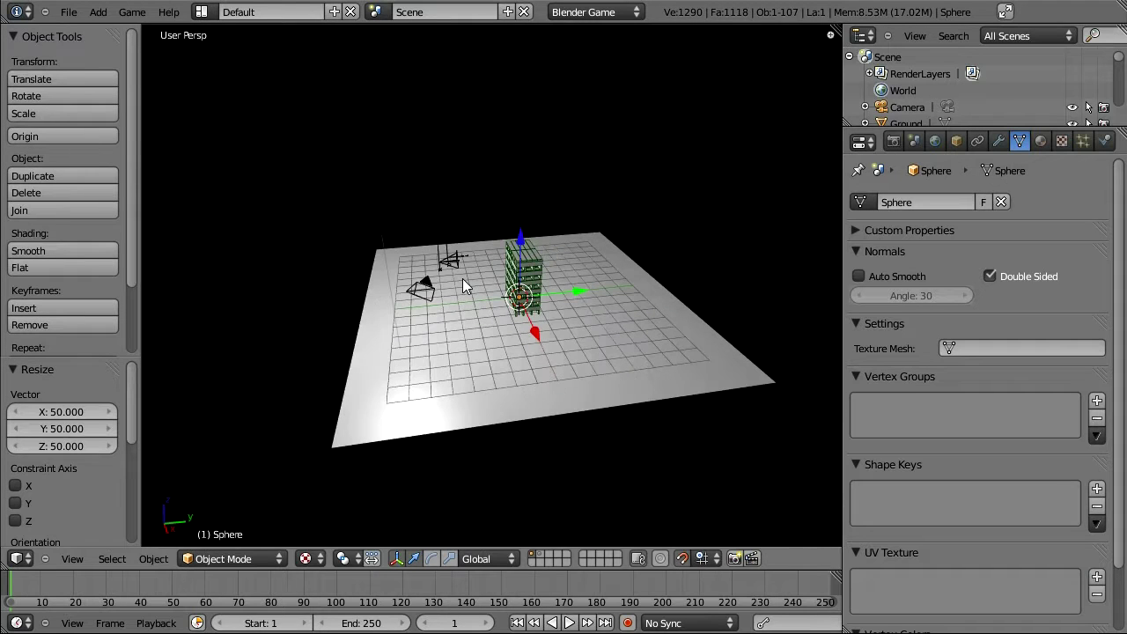
{"action": "scroll", "coordinate": [463, 279], "scroll_direction": "down", "scroll_amount": 8}
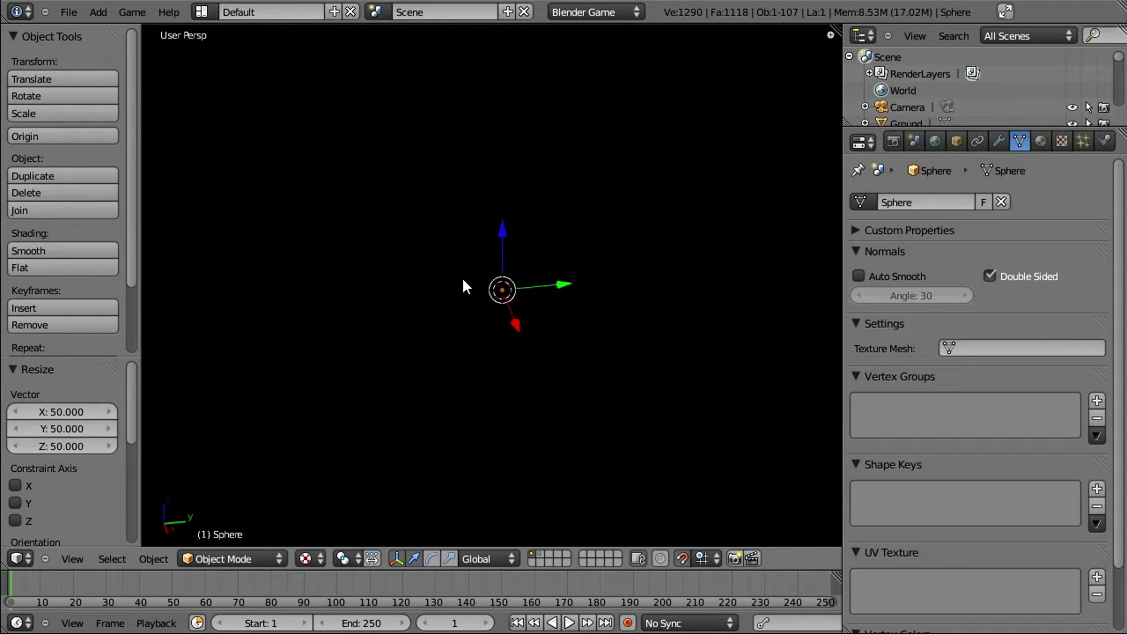
{"action": "scroll", "coordinate": [401, 313], "scroll_direction": "up", "scroll_amount": 10}
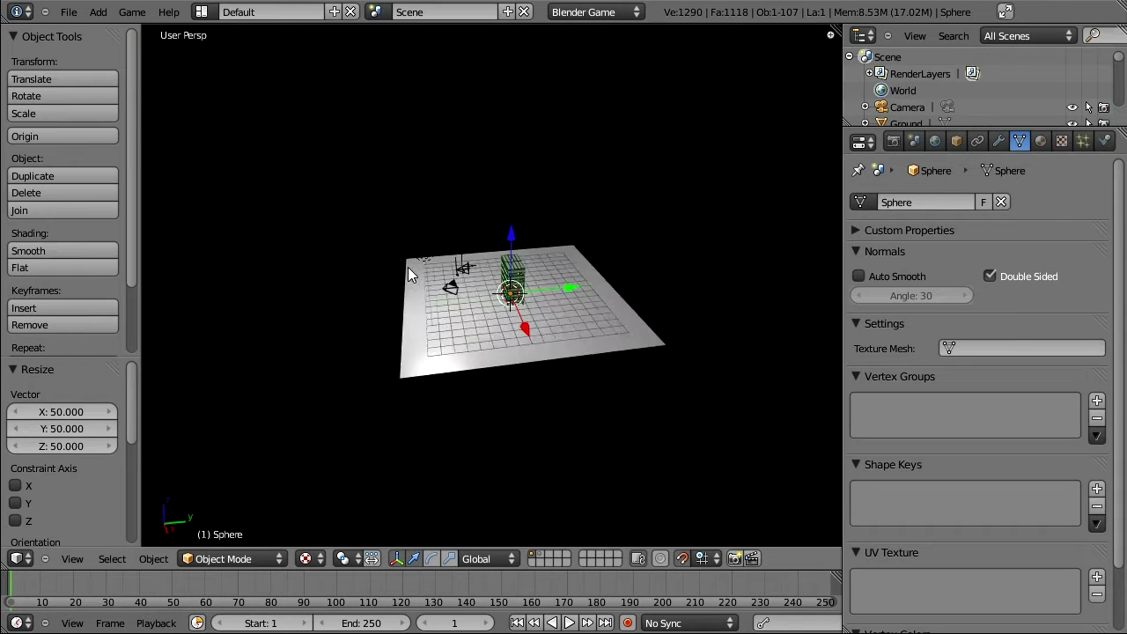
{"action": "scroll", "coordinate": [368, 269], "scroll_direction": "down", "scroll_amount": 6}
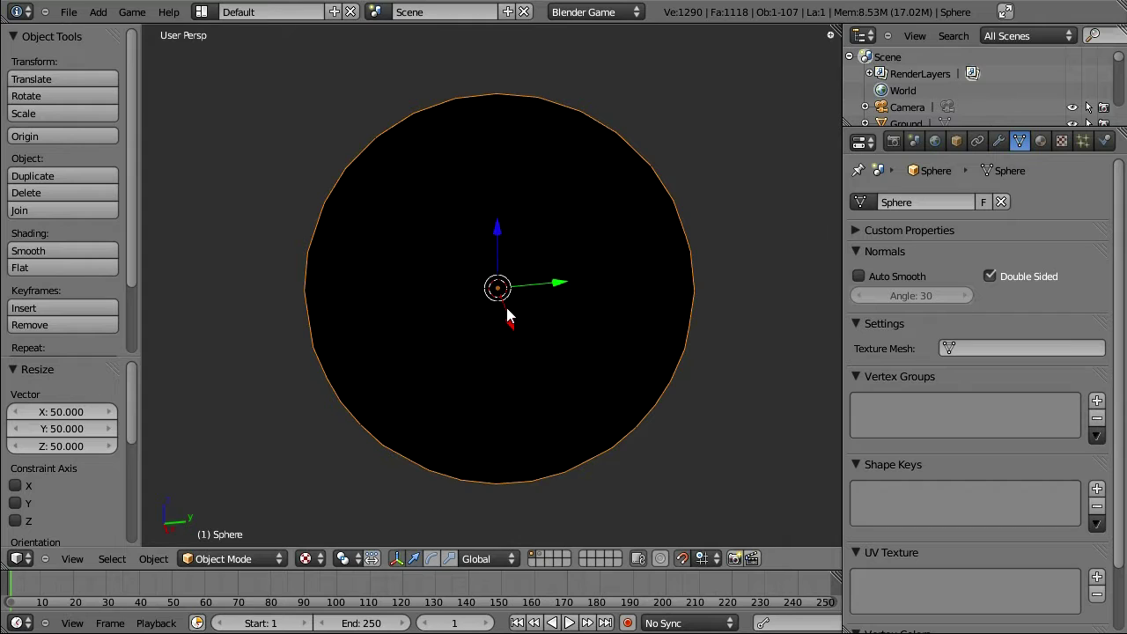
- Put the sphere in Edit Mode and display its face normals
{"action": "key", "text": "Tab"}
{"action": "left_click", "coordinate": [220, 558]}
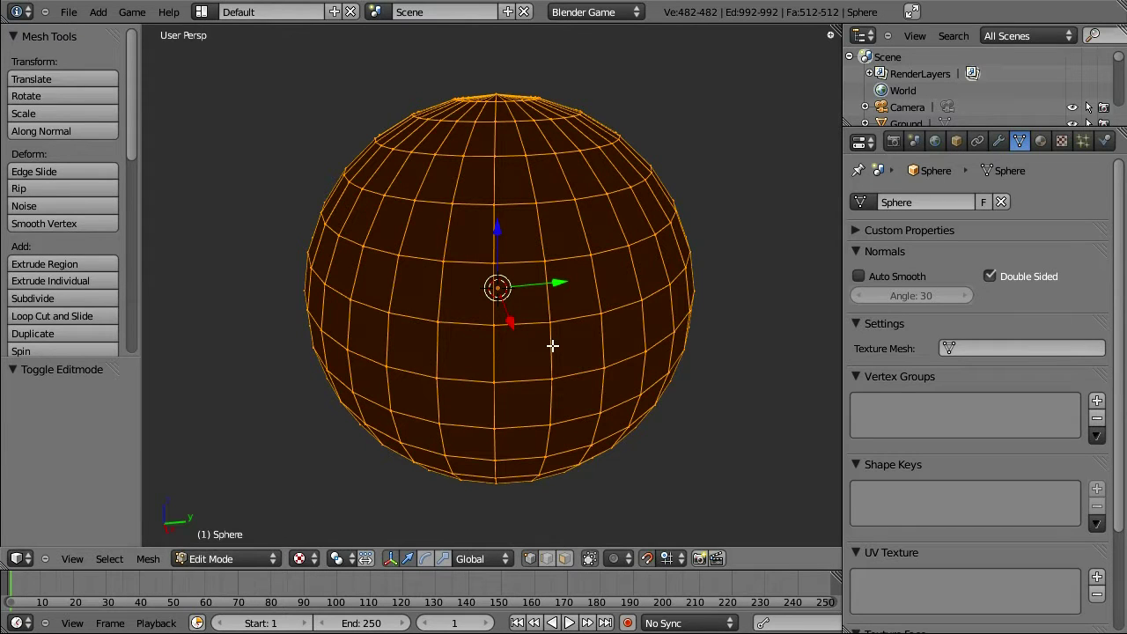
{"action": "key", "text": "n"}
{"action": "left_click_drag", "start_coordinate": [834, 215], "coordinate": [835, 500]}
{"action": "left_click", "coordinate": [699, 414]}
- Flip the sphere's normals inward, close the side panel and return to Object Mode
{"action": "scroll", "coordinate": [462, 300], "scroll_direction": "up", "scroll_amount": 1}
{"action": "scroll", "coordinate": [435, 240], "scroll_direction": "up", "scroll_amount": 2}
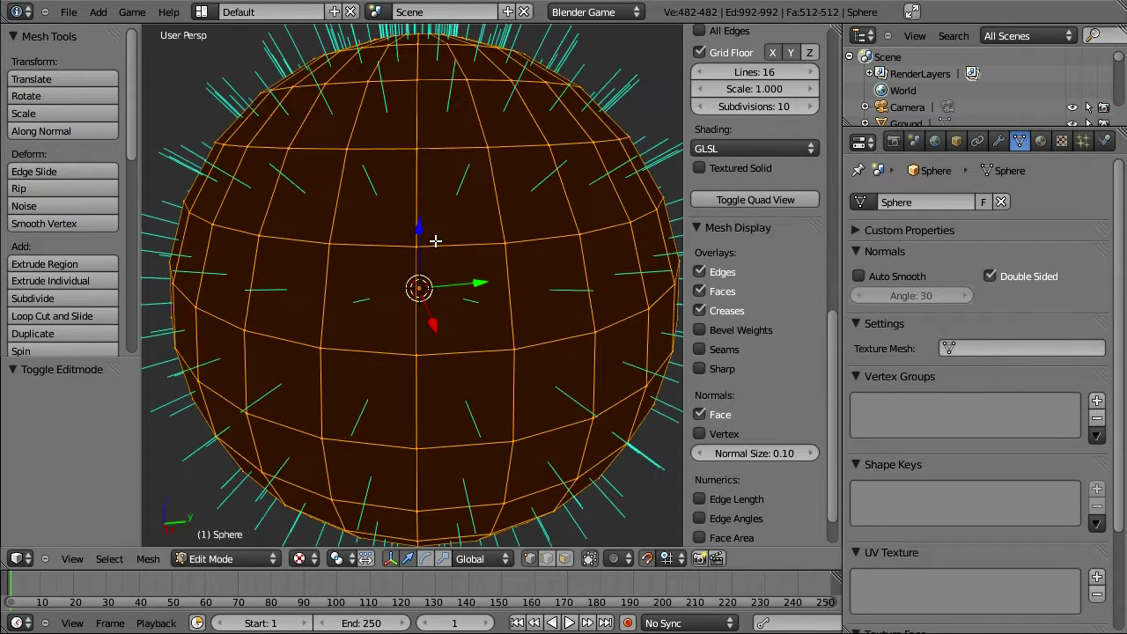
{"action": "scroll", "coordinate": [432, 241], "scroll_direction": "up", "scroll_amount": 3}
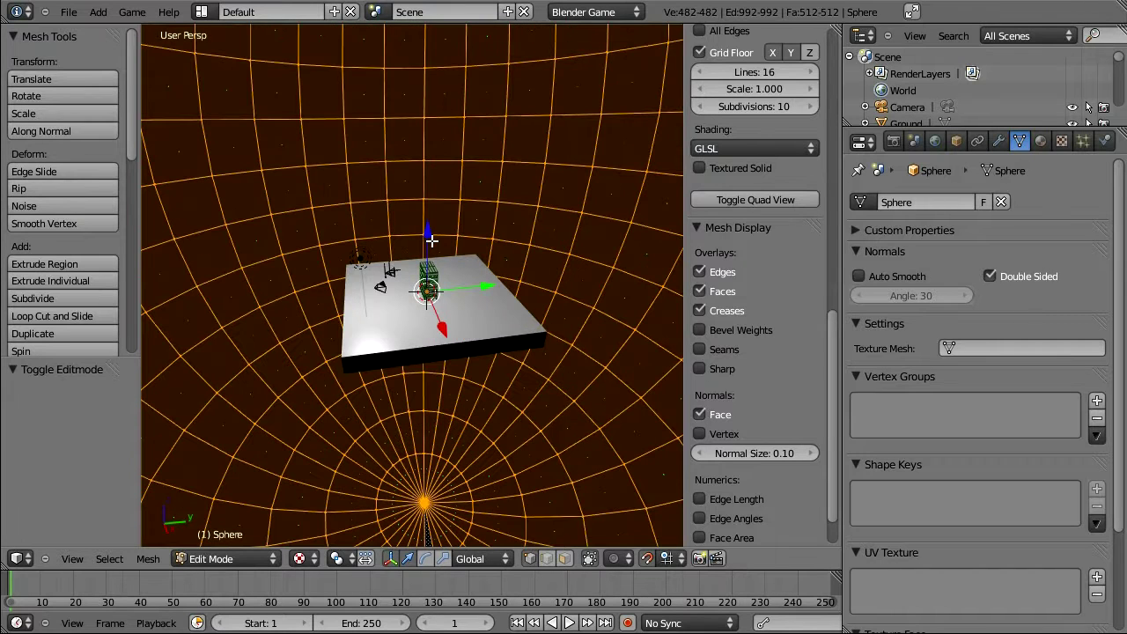
{"action": "left_click_drag", "start_coordinate": [128, 133], "coordinate": [129, 267]}
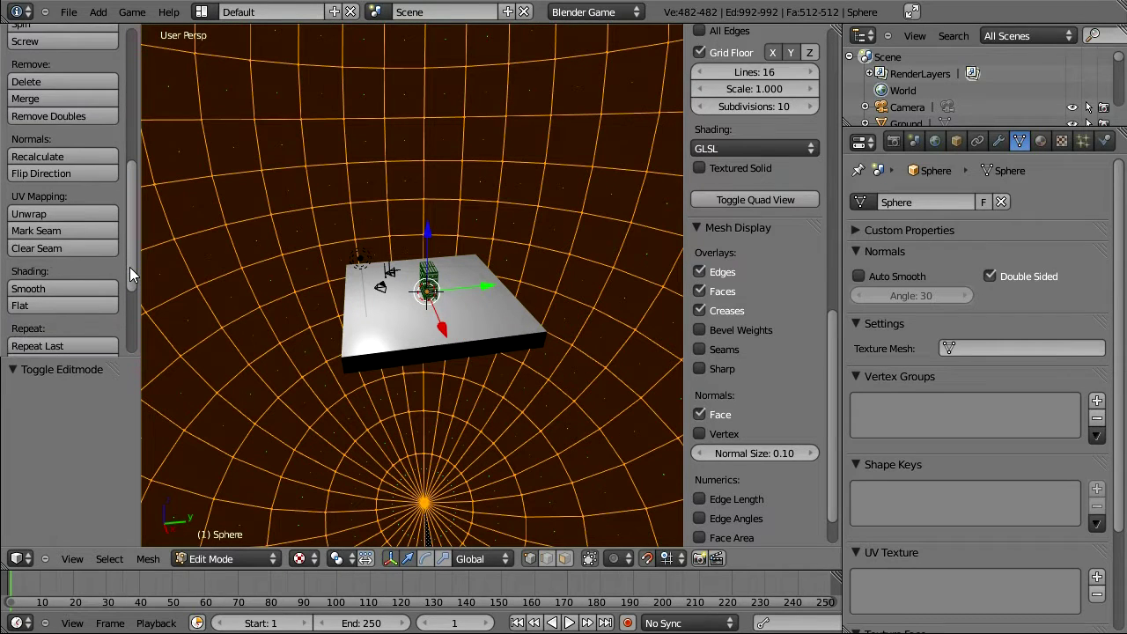
{"action": "left_click", "coordinate": [61, 174]}
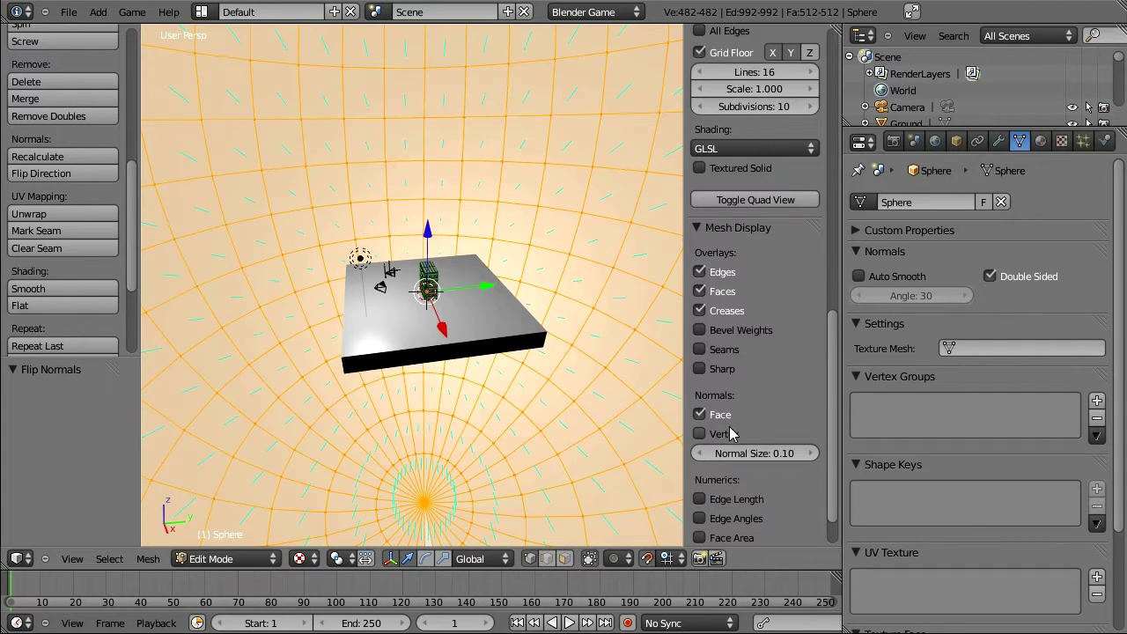
{"action": "key", "text": "n"}
{"action": "key", "text": "Tab"}
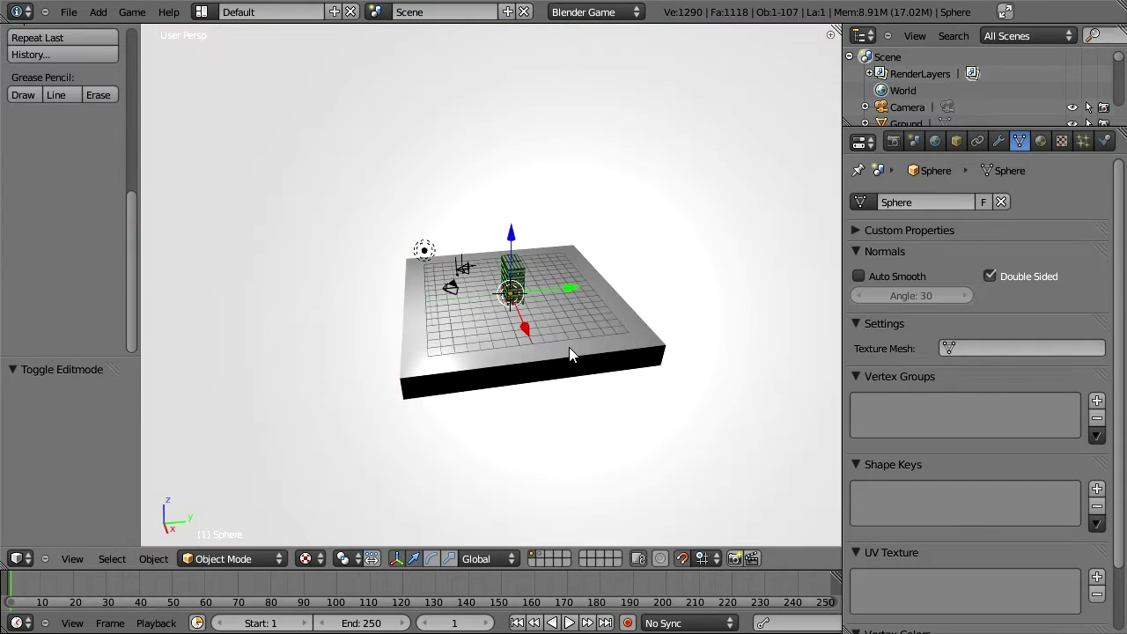
{"action": "scroll", "coordinate": [570, 347], "scroll_direction": "up", "scroll_amount": 1}
- Give the sphere a new Shadeless material and show its empty texture slots
{"action": "middle_click_drag", "start_coordinate": [386, 243], "coordinate": [502, 330]}
{"action": "left_click", "coordinate": [1040, 141]}
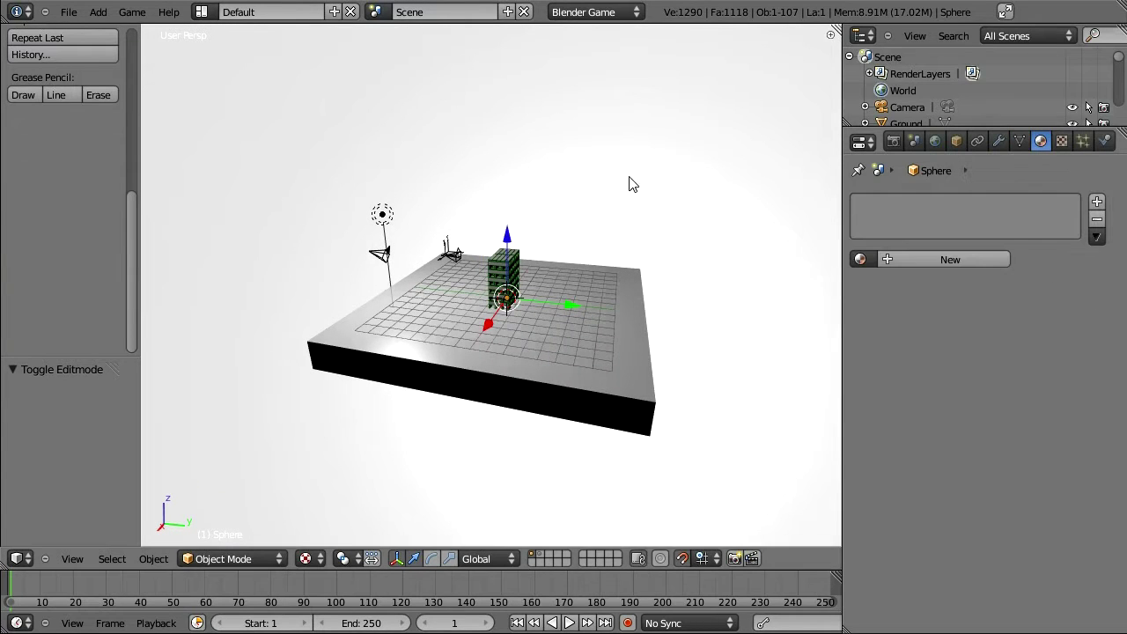
{"action": "left_click", "coordinate": [942, 260]}
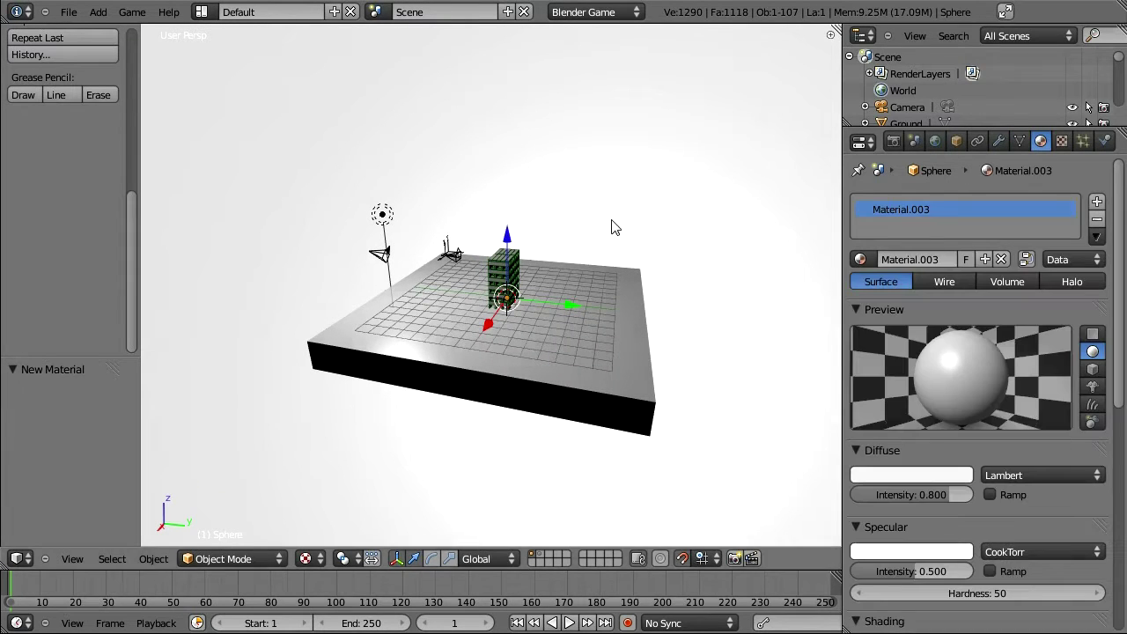
{"action": "left_click_drag", "start_coordinate": [1121, 392], "coordinate": [1120, 471]}
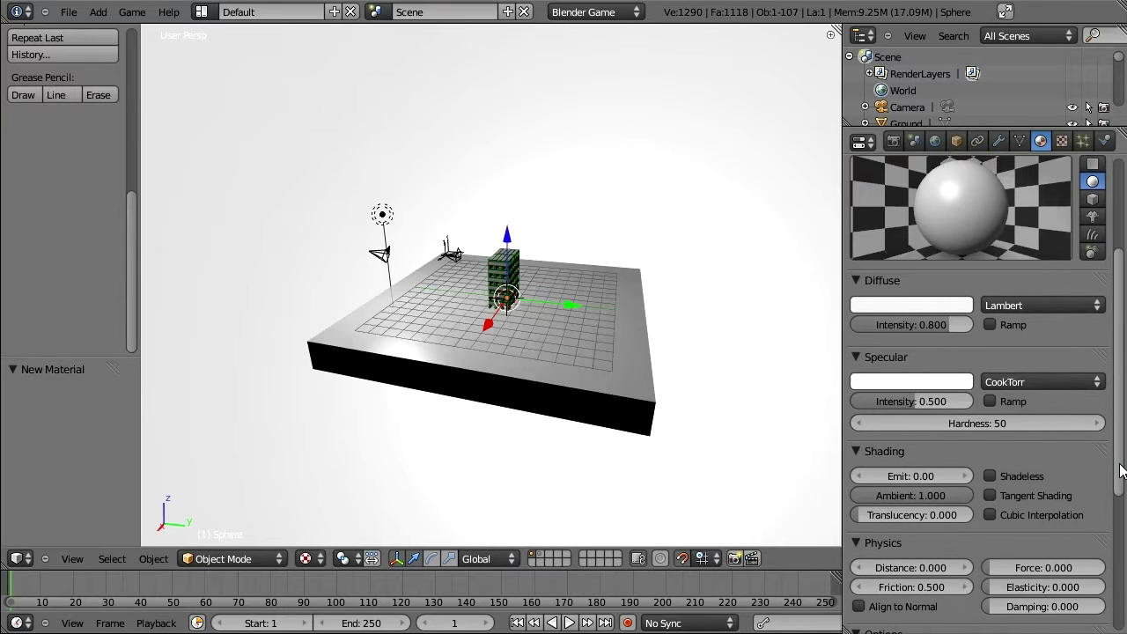
{"action": "left_click", "coordinate": [990, 475]}
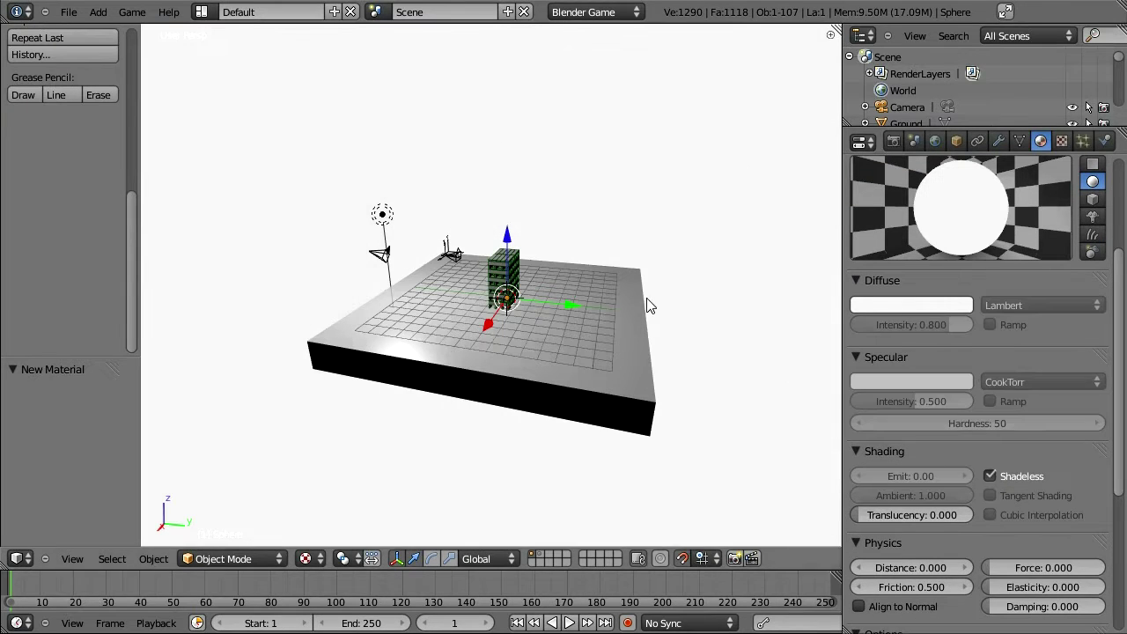
{"action": "left_click", "coordinate": [1062, 142]}
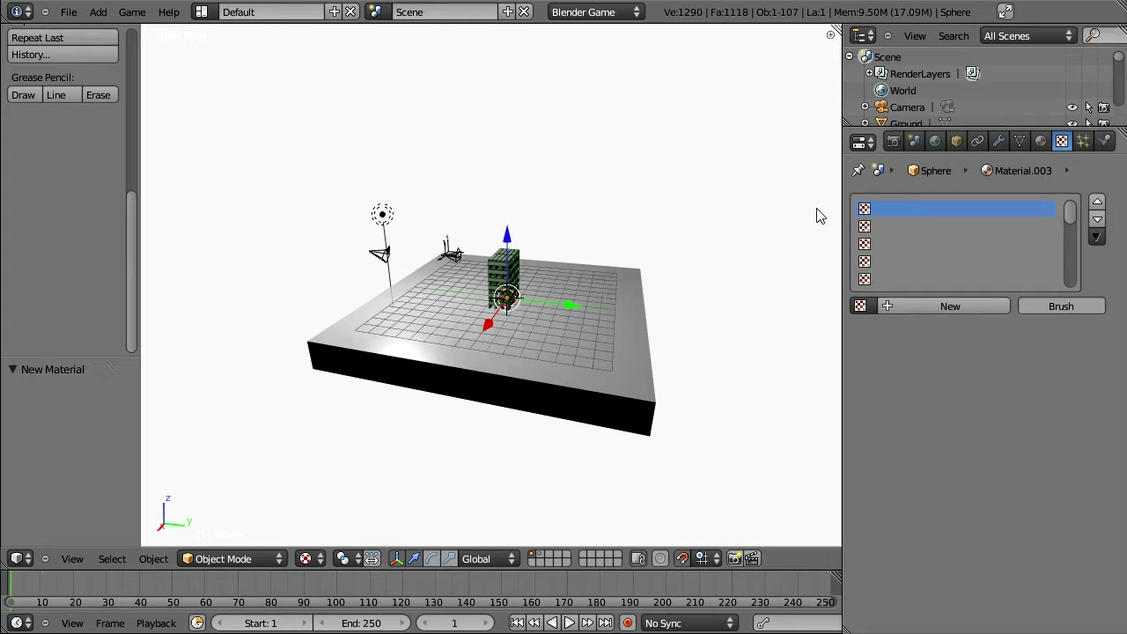
{"action": "scroll", "coordinate": [575, 289], "scroll_direction": "up", "scroll_amount": 3}
{"action": "middle_click_drag", "start_coordinate": [612, 282], "coordinate": [625, 307]}
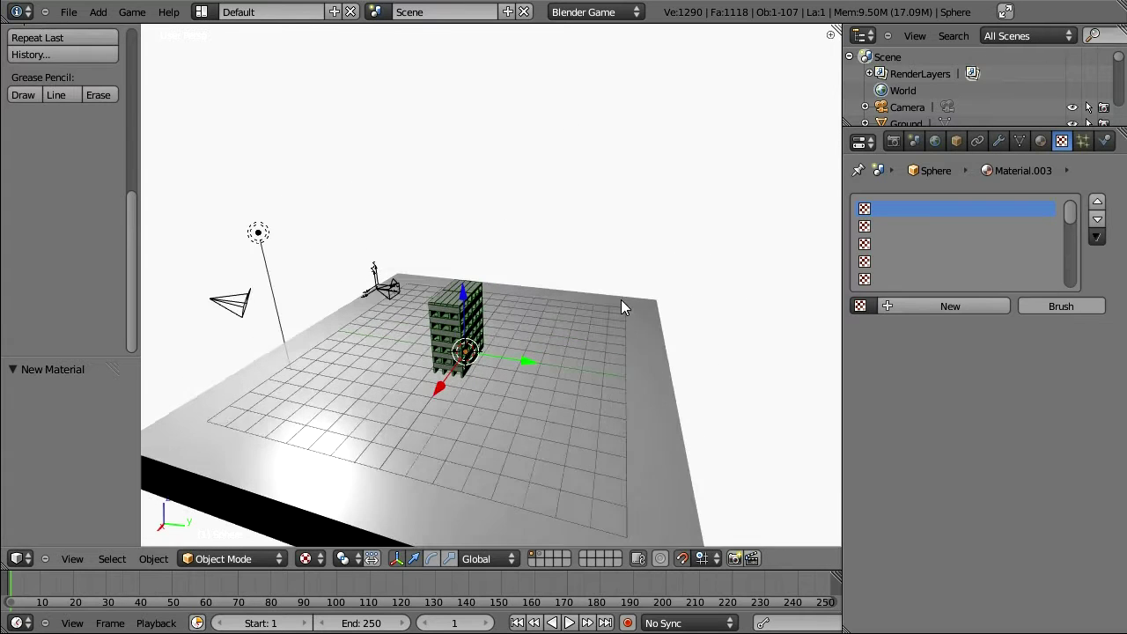
{"action": "middle_click_drag", "start_coordinate": [552, 305], "coordinate": [517, 284]}
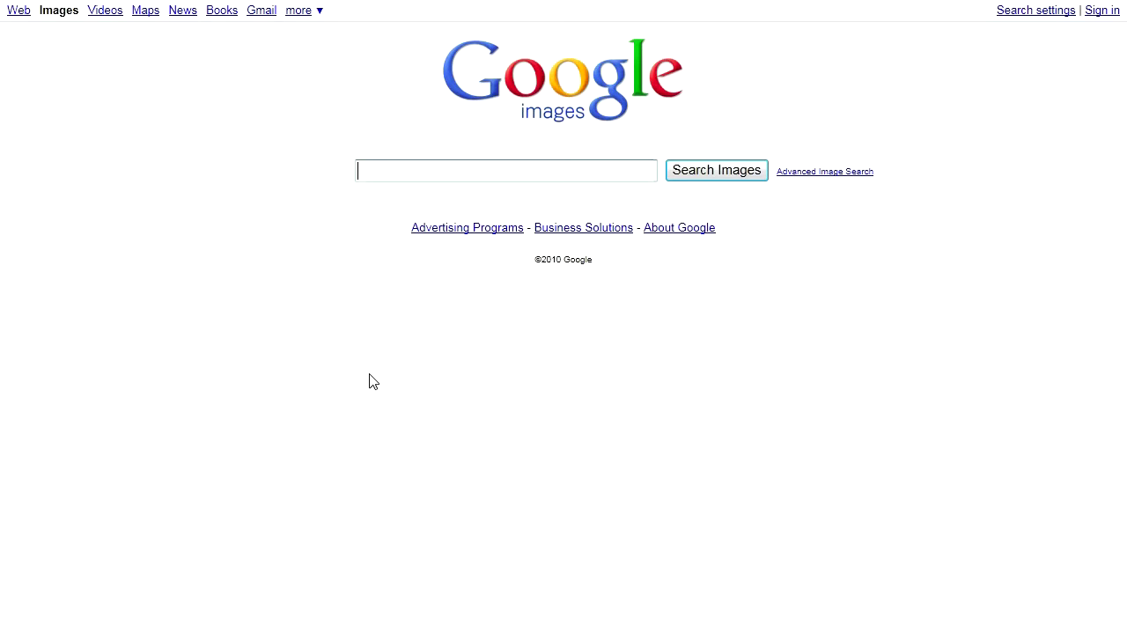
- Search Google Images for 'spherical map'
{"action": "type", "text": "spherical map"}
{"action": "key", "text": "Tab"}
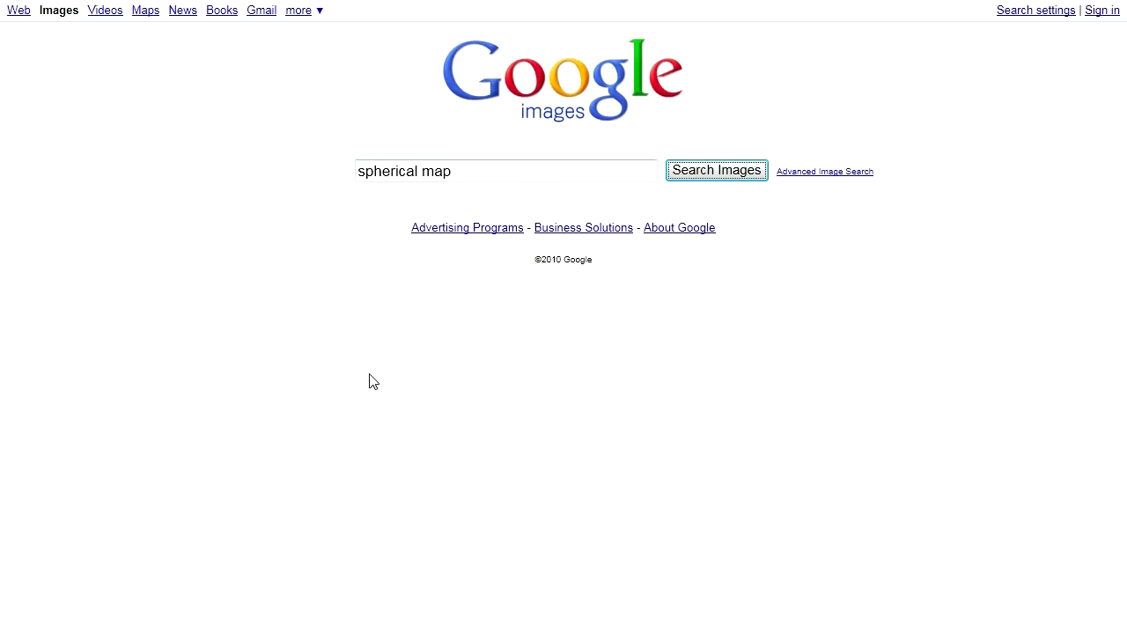
{"action": "key", "text": "Return"}
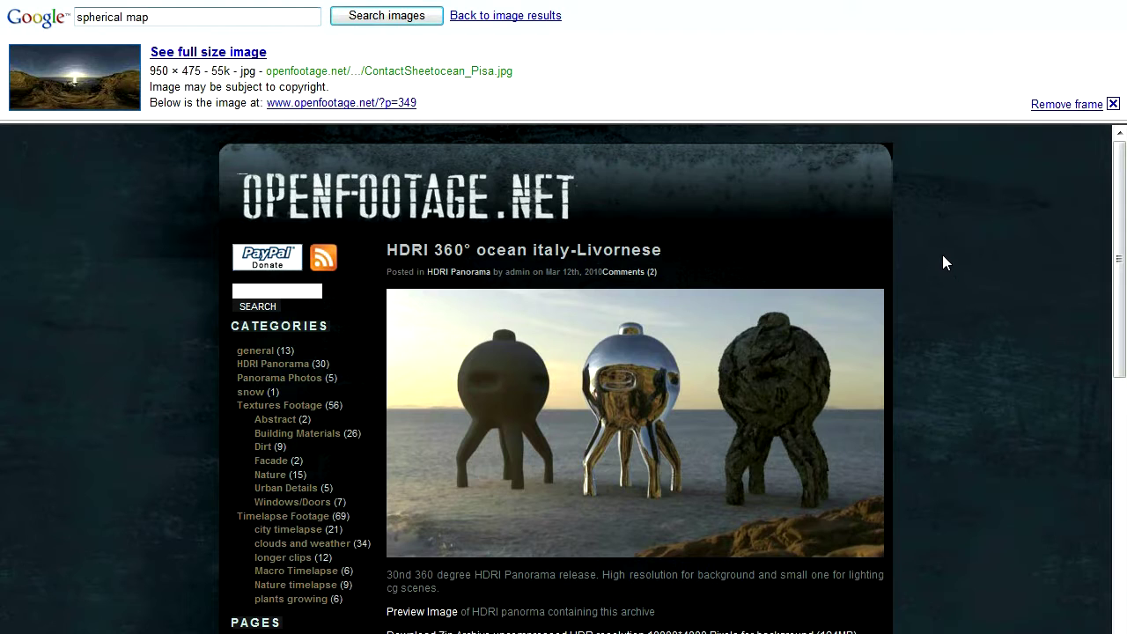
- Open the OpenFootage ocean panorama preview without the frame and bring up its save options
{"action": "left_click", "coordinate": [1067, 107]}
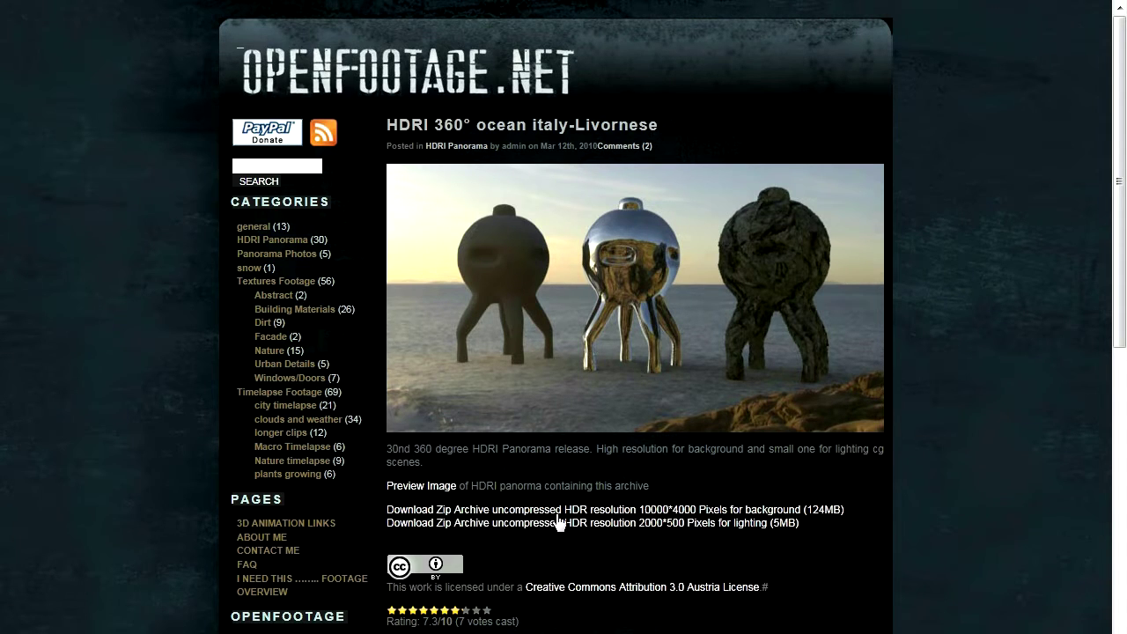
{"action": "left_click", "coordinate": [426, 489]}
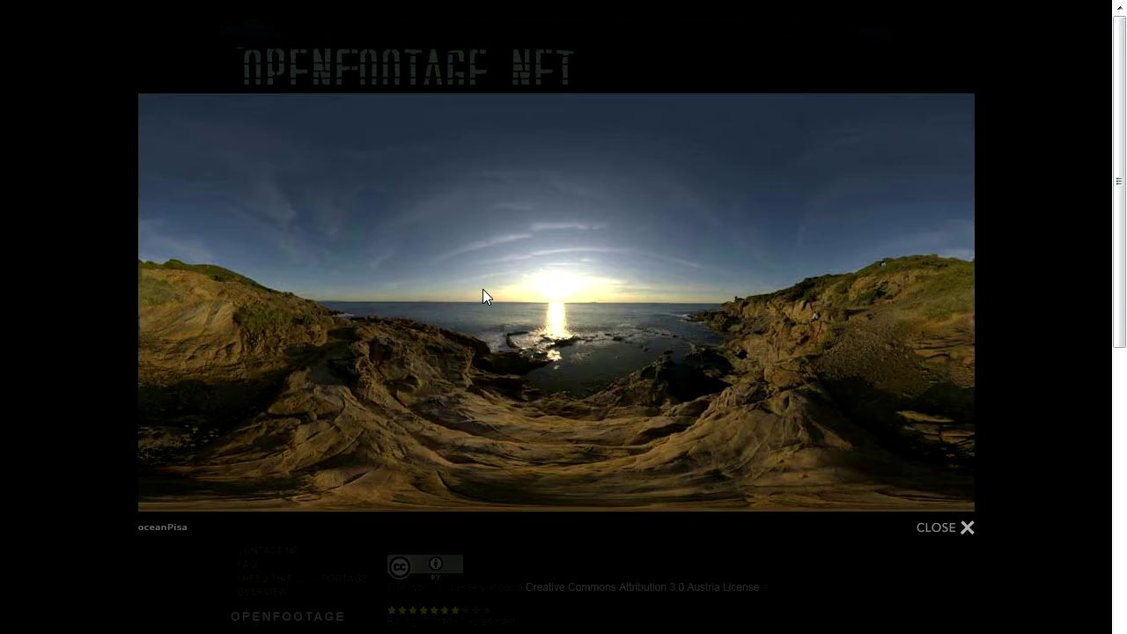
{"action": "right_click", "coordinate": [483, 289]}
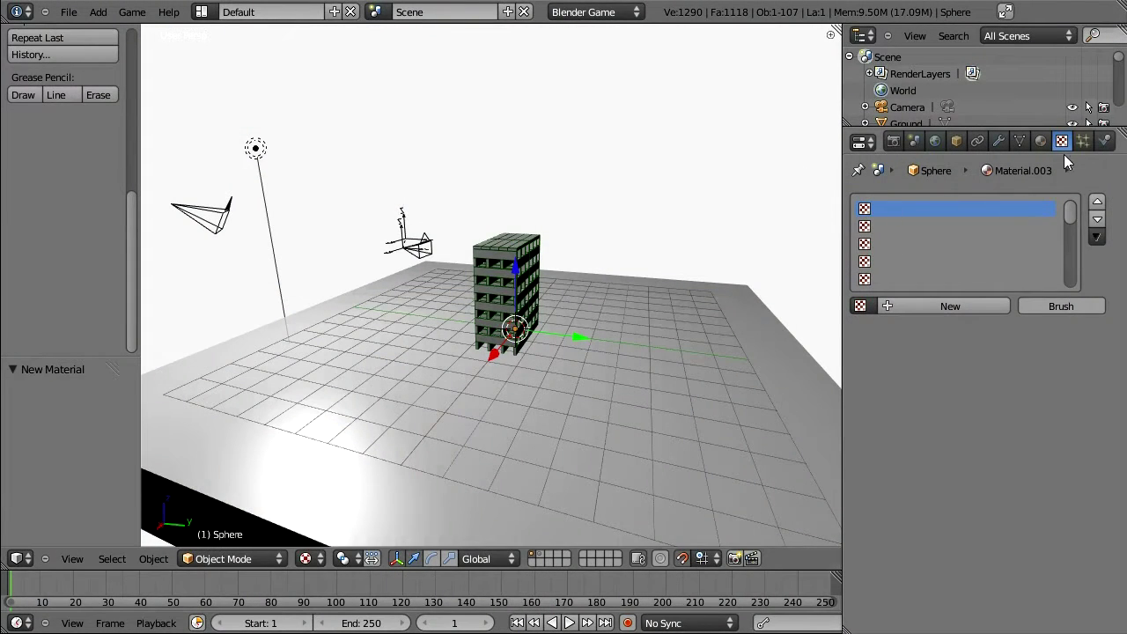
- Add a new Image texture to the sphere's material loading ContactSheetocean_Pisa.jpg
{"action": "left_click", "coordinate": [970, 305]}
{"action": "left_click", "coordinate": [976, 325]}
{"action": "left_click", "coordinate": [960, 215]}
{"action": "scroll", "coordinate": [1114, 255], "scroll_direction": "down", "scroll_amount": 8}
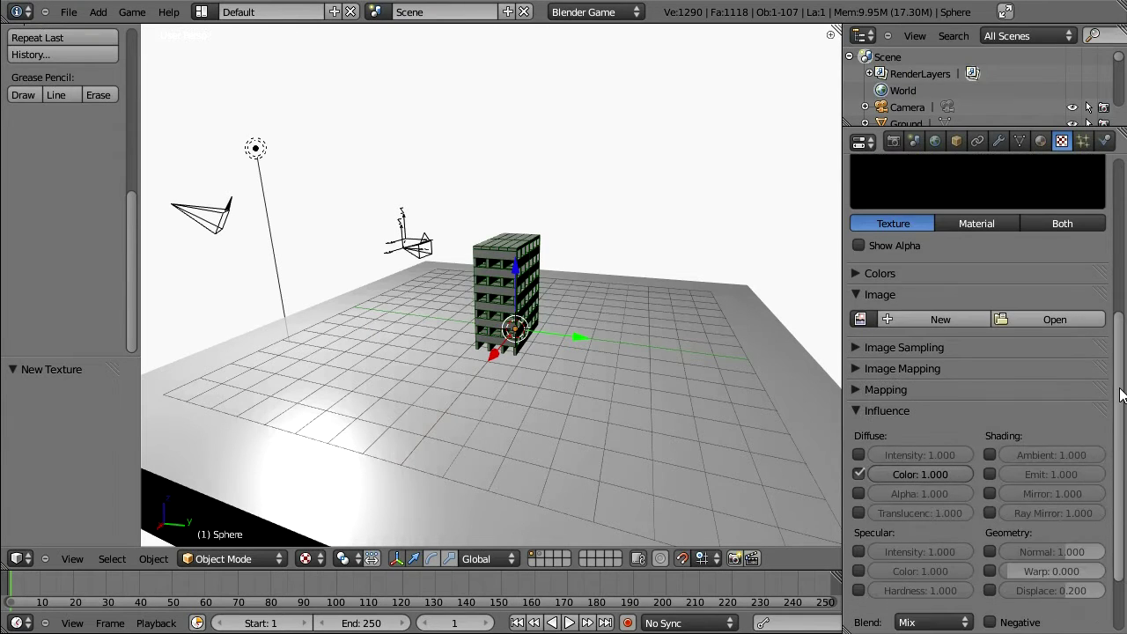
{"action": "left_click", "coordinate": [1045, 320]}
{"action": "double_click", "coordinate": [282, 129]}
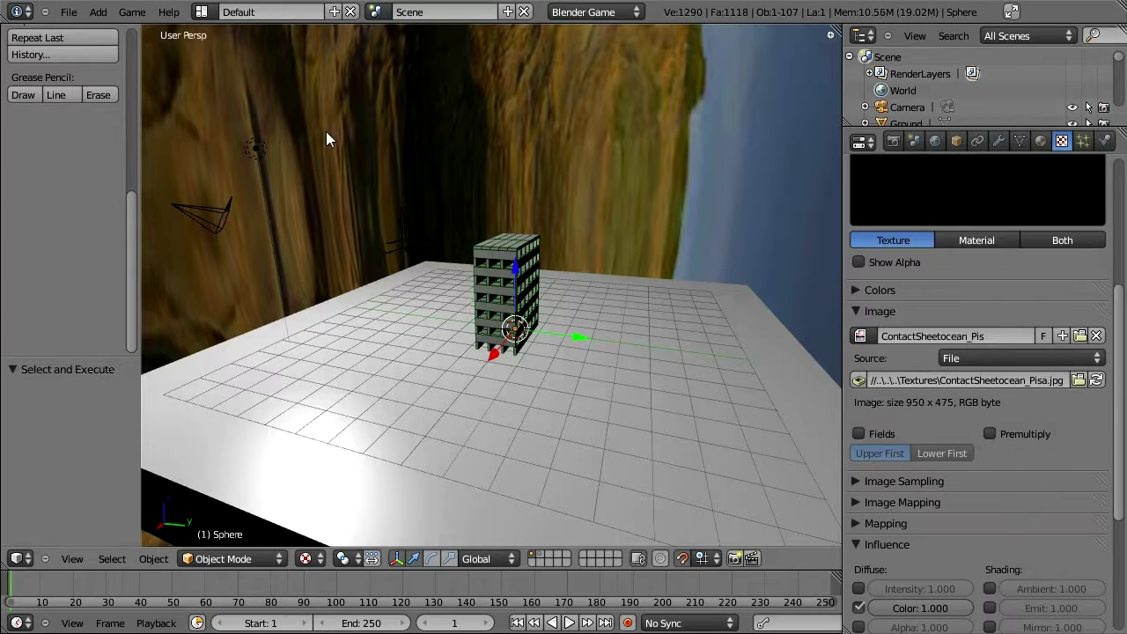
{"action": "middle_click_drag", "start_coordinate": [487, 228], "coordinate": [550, 226]}
{"action": "scroll", "coordinate": [546, 215], "scroll_direction": "down", "scroll_amount": 3}
{"action": "scroll", "coordinate": [547, 215], "scroll_direction": "up", "scroll_amount": 3}
{"action": "scroll", "coordinate": [547, 223], "scroll_direction": "up", "scroll_amount": 2}
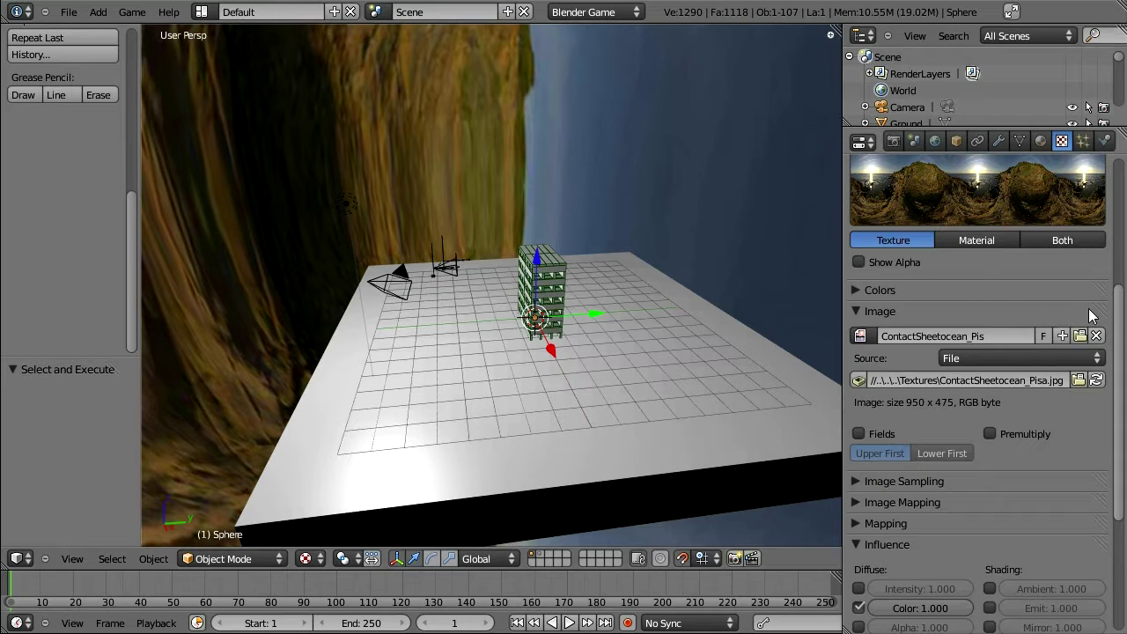
- Set the sphere texture's mapping coordinates to UV
{"action": "left_click_drag", "start_coordinate": [1121, 310], "coordinate": [1125, 421]}
{"action": "left_click", "coordinate": [859, 304]}
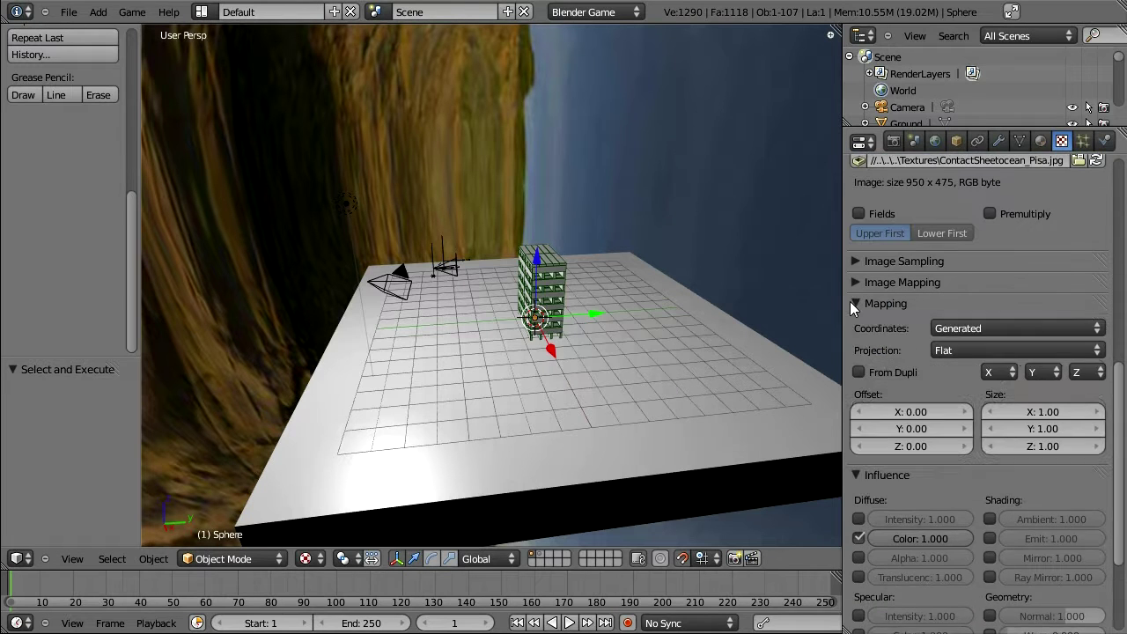
{"action": "left_click", "coordinate": [995, 328]}
{"action": "left_click", "coordinate": [977, 255]}
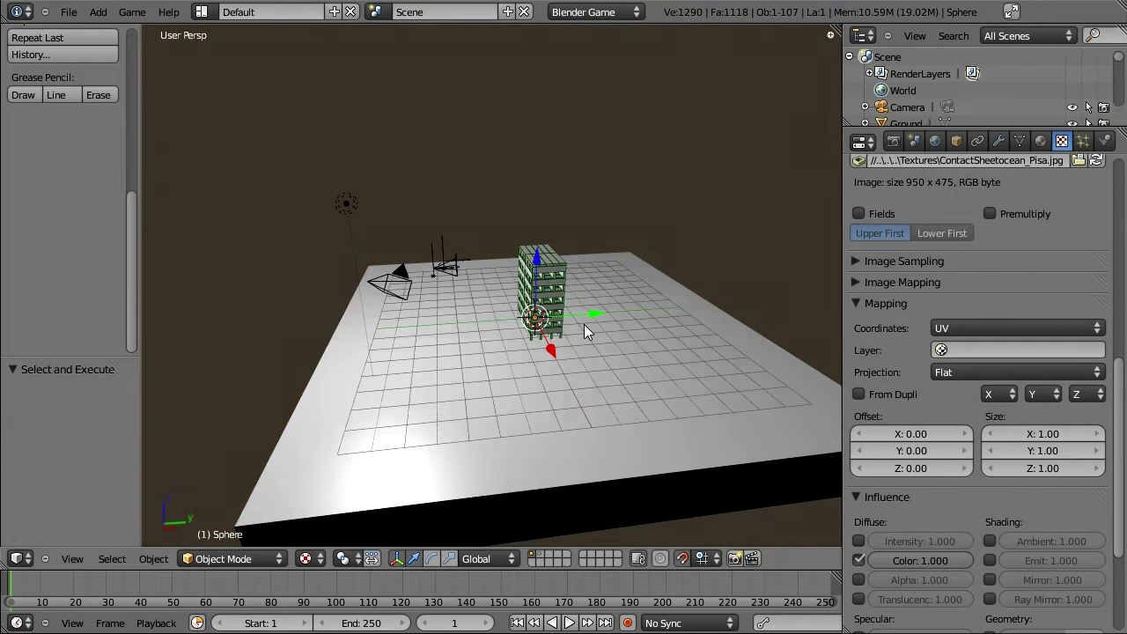
{"action": "mouse_move", "coordinate": [581, 335]}
{"action": "middle_mouse_down"}
{"action": "mouse_move", "coordinate": [572, 291]}
{"action": "mouse_move", "coordinate": [577, 343]}
{"action": "mouse_move", "coordinate": [571, 318]}
{"action": "middle_mouse_up"}
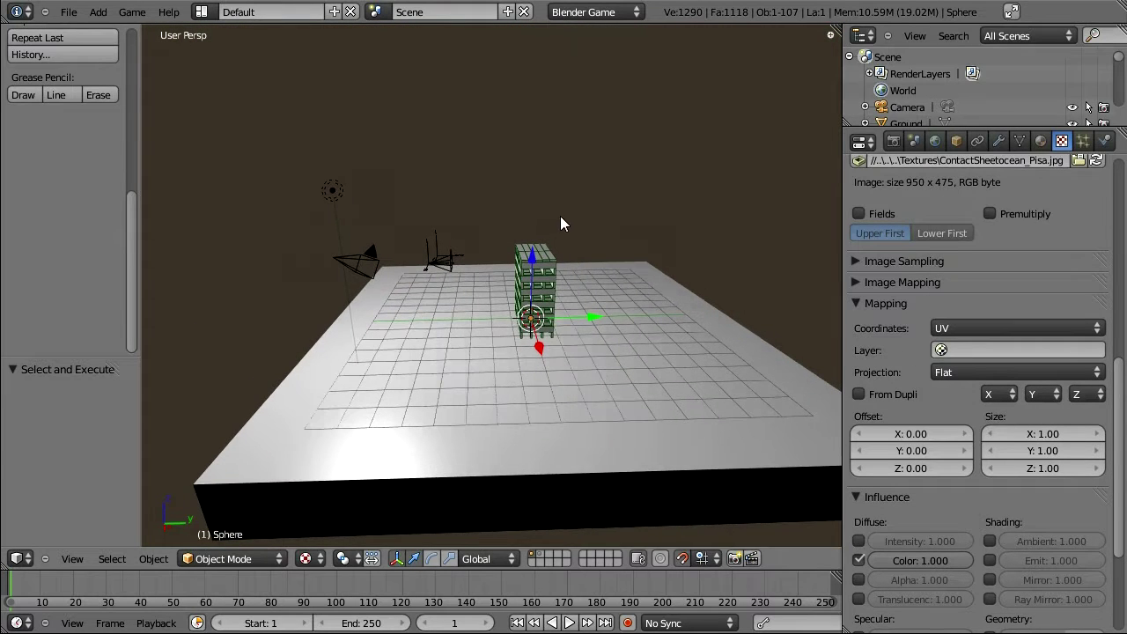
- In Edit Mode, Sphere Project the sphere's UVs aligned to the object, then return to Object Mode
{"action": "left_click", "coordinate": [222, 560]}
{"action": "left_click", "coordinate": [228, 521]}
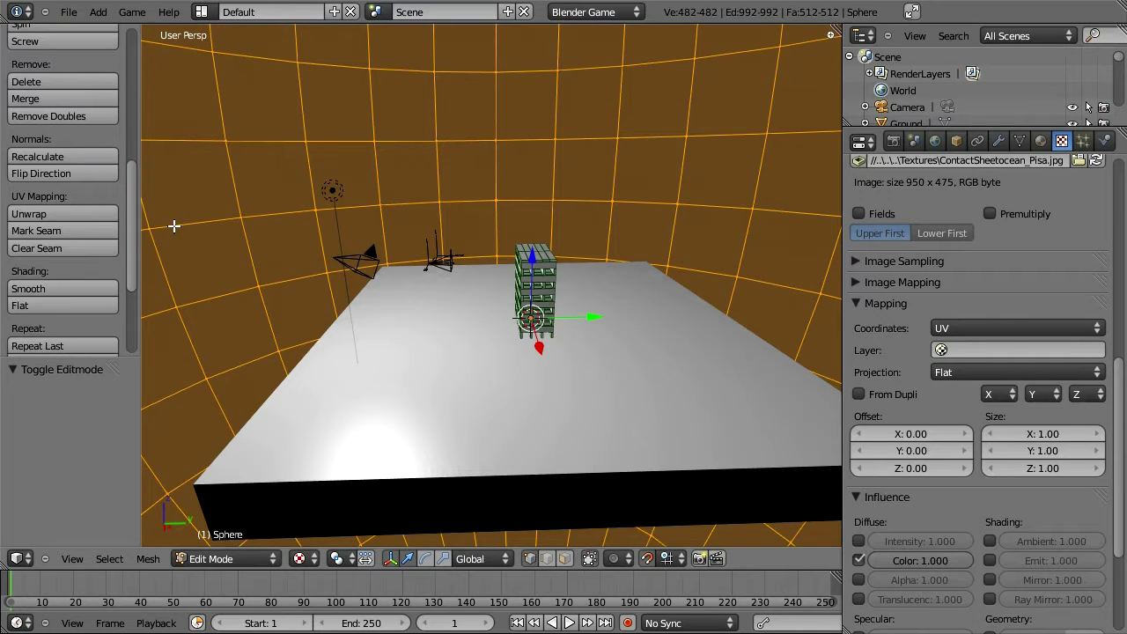
{"action": "left_click", "coordinate": [58, 213]}
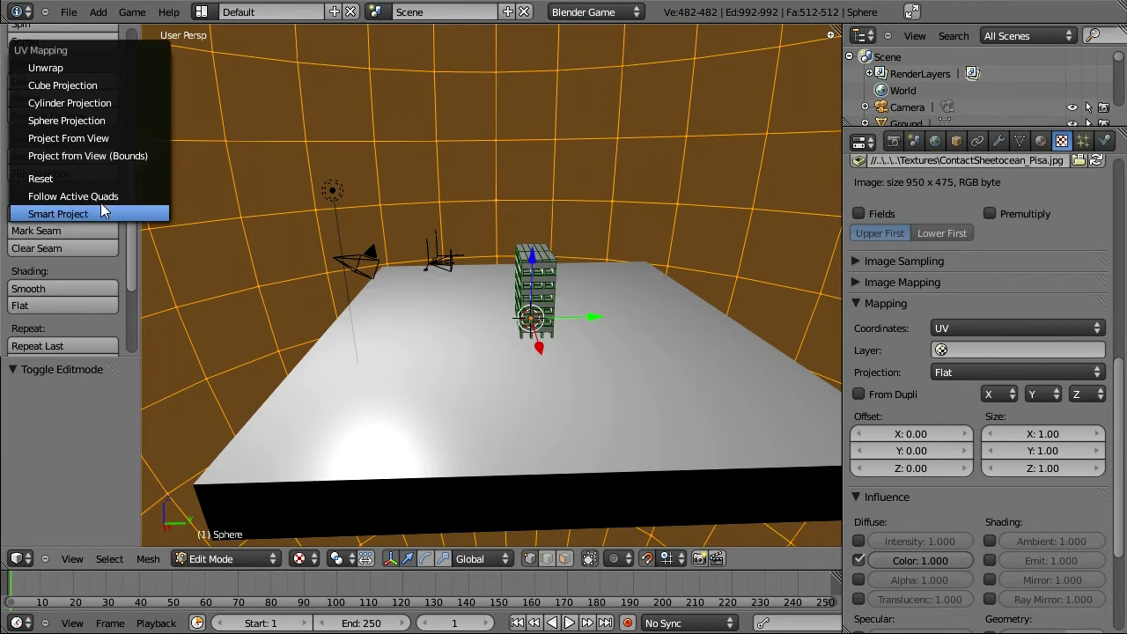
{"action": "left_click", "coordinate": [113, 121]}
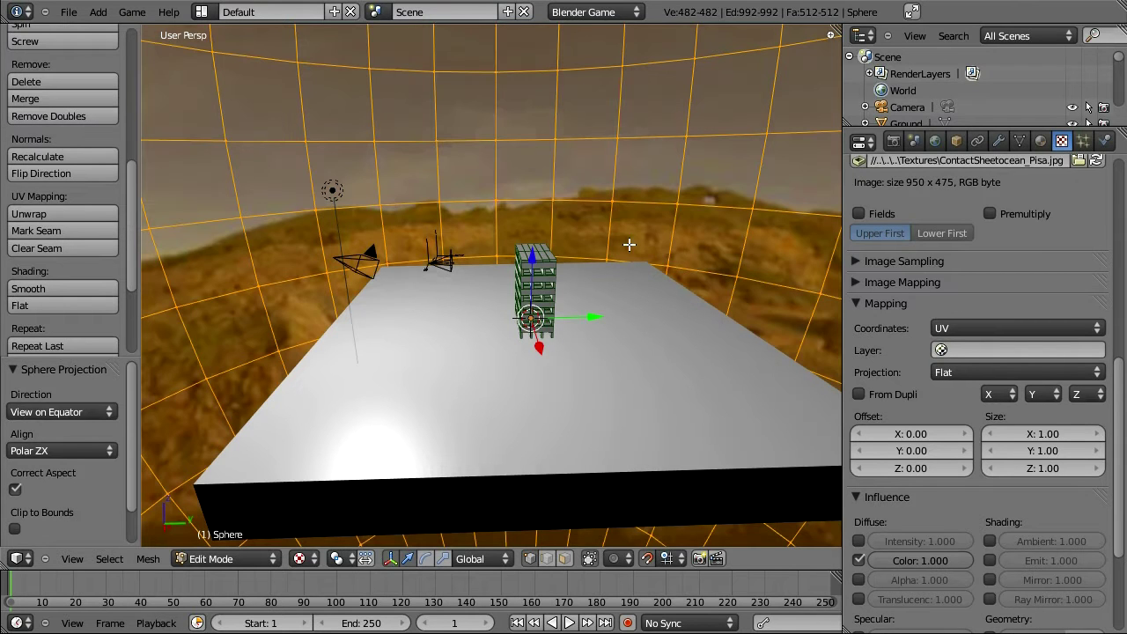
{"action": "left_click", "coordinate": [88, 412]}
{"action": "left_click", "coordinate": [53, 355]}
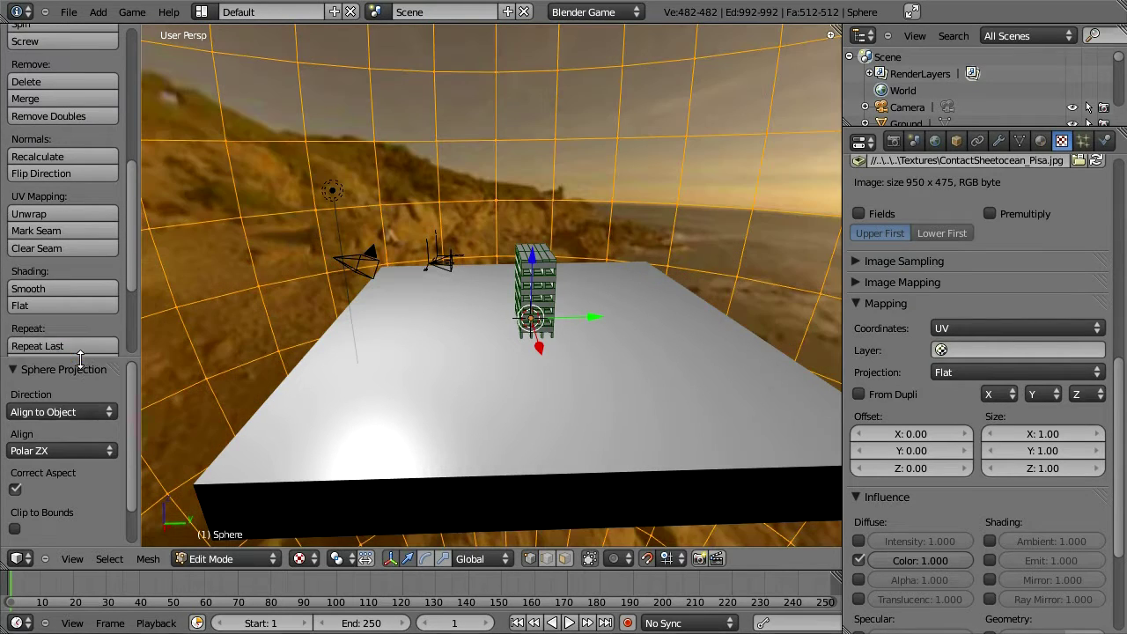
{"action": "key", "text": "Tab"}
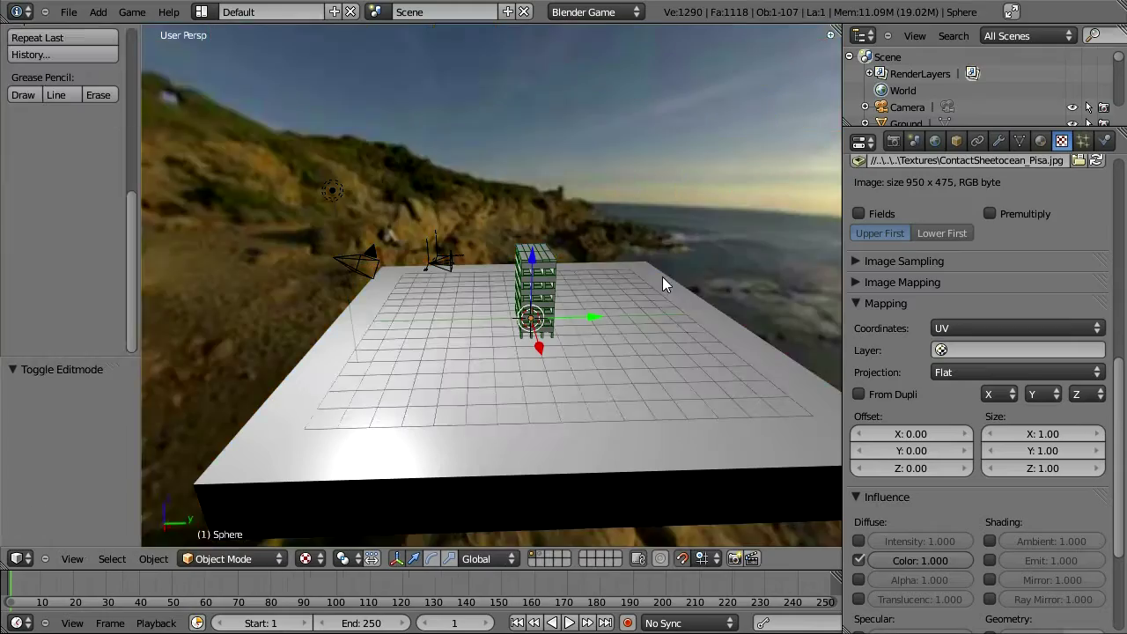
{"action": "middle_click_drag", "start_coordinate": [668, 280], "coordinate": [278, 174]}
{"action": "scroll", "coordinate": [634, 258], "scroll_direction": "up", "scroll_amount": 3}
{"action": "scroll", "coordinate": [348, 299], "scroll_direction": "down", "scroll_amount": 3}
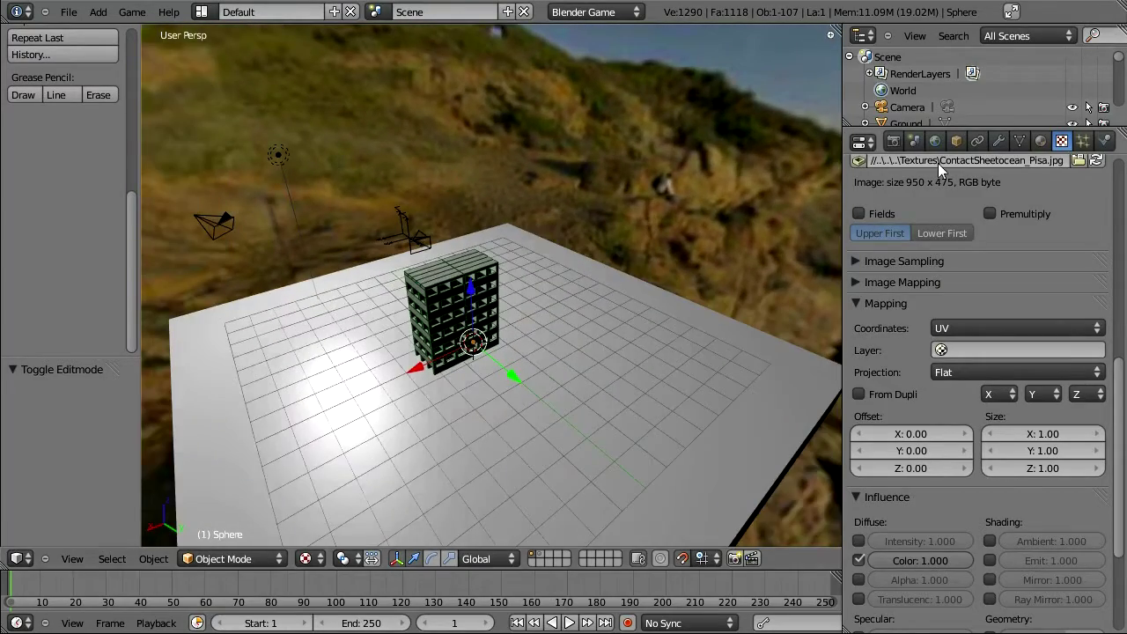
- Rotate the sky sphere 180° about Z
{"action": "left_click", "coordinate": [957, 143]}
{"action": "left_click", "coordinate": [976, 307]}
{"action": "type", "text": "180"}
{"action": "key", "text": "Return"}
{"action": "middle_click_drag", "start_coordinate": [635, 309], "coordinate": [423, 203]}
- Select the lamp and set its X location to 0
{"action": "right_click", "coordinate": [367, 155]}
{"action": "key", "text": "g"}
{"action": "key", "text": "x"}
{"action": "left_click", "coordinate": [370, 165]}
{"action": "left_click", "coordinate": [912, 273]}
{"action": "type", "text": "0"}
{"action": "key", "text": "Return"}
- Move the lamp back along Y to -16.545
{"action": "middle_click_drag", "start_coordinate": [414, 282], "coordinate": [367, 303]}
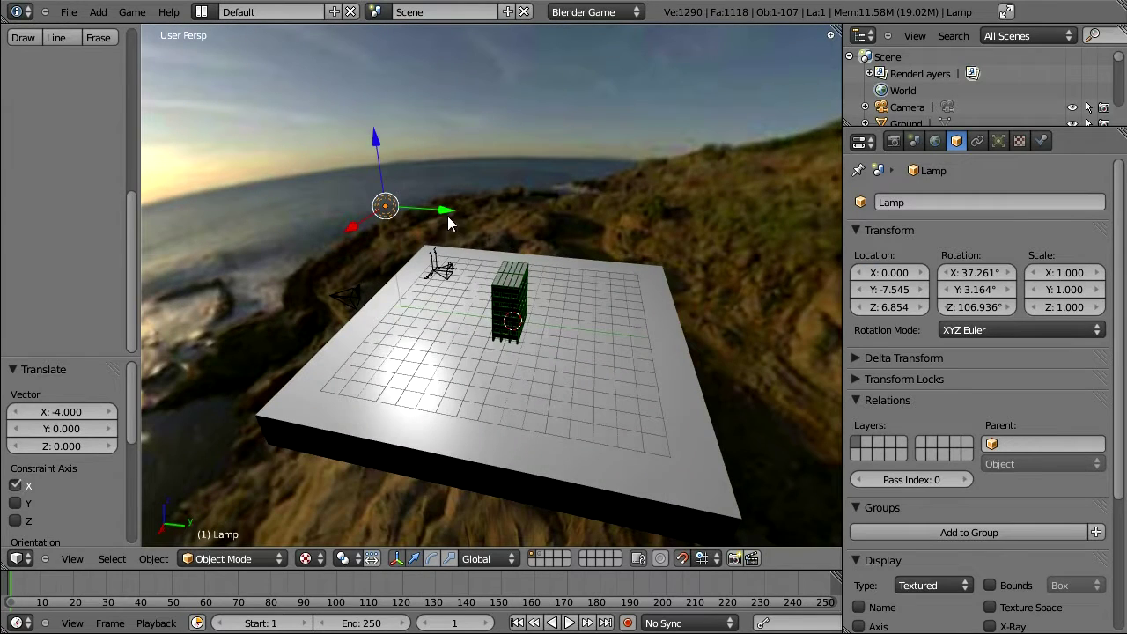
{"action": "key", "text": "g"}
{"action": "key", "text": "y"}
{"action": "left_click", "coordinate": [310, 204]}
{"action": "middle_click_drag", "start_coordinate": [310, 204], "coordinate": [489, 369]}
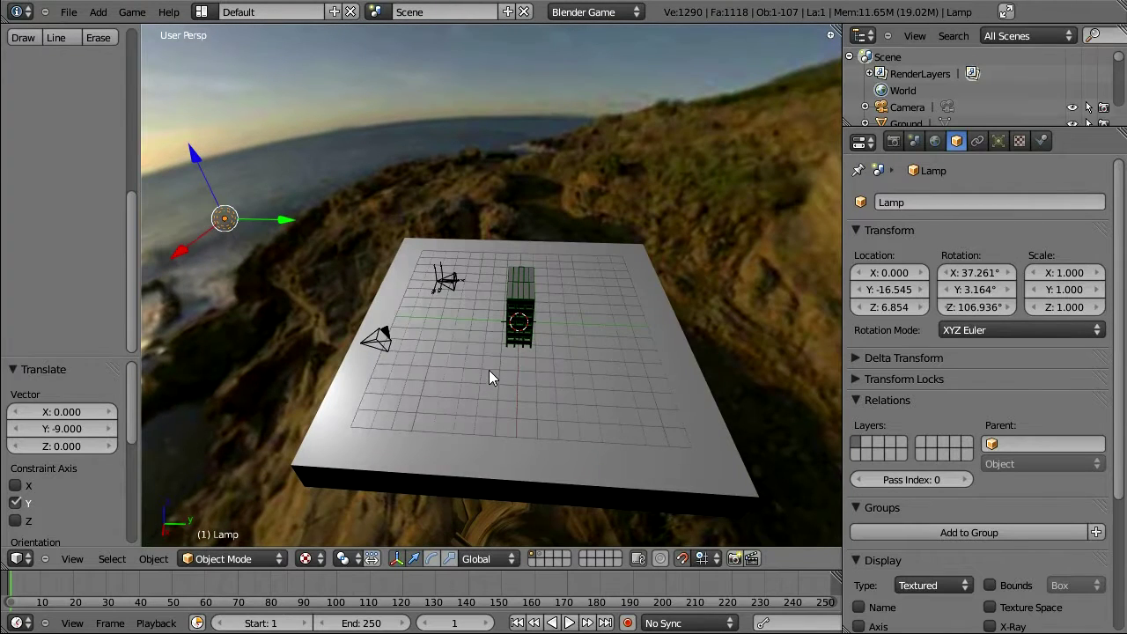
{"action": "left_click", "coordinate": [998, 141]}
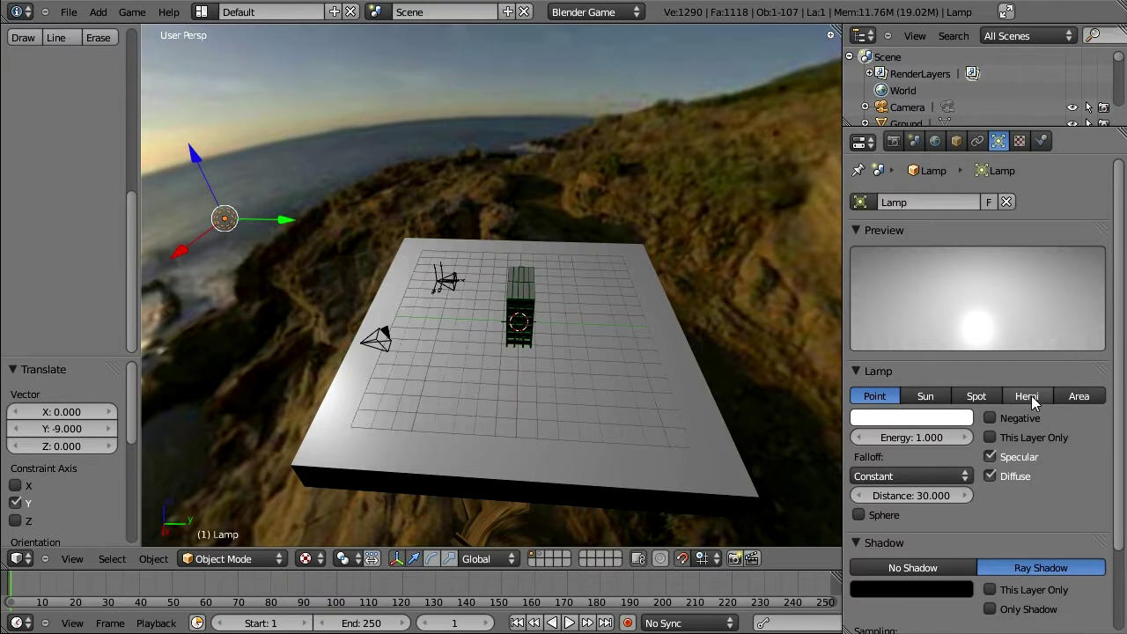
- Make the lamp a Spot lamp with rotation X 55, Y 0, Z 0
{"action": "left_click", "coordinate": [979, 397]}
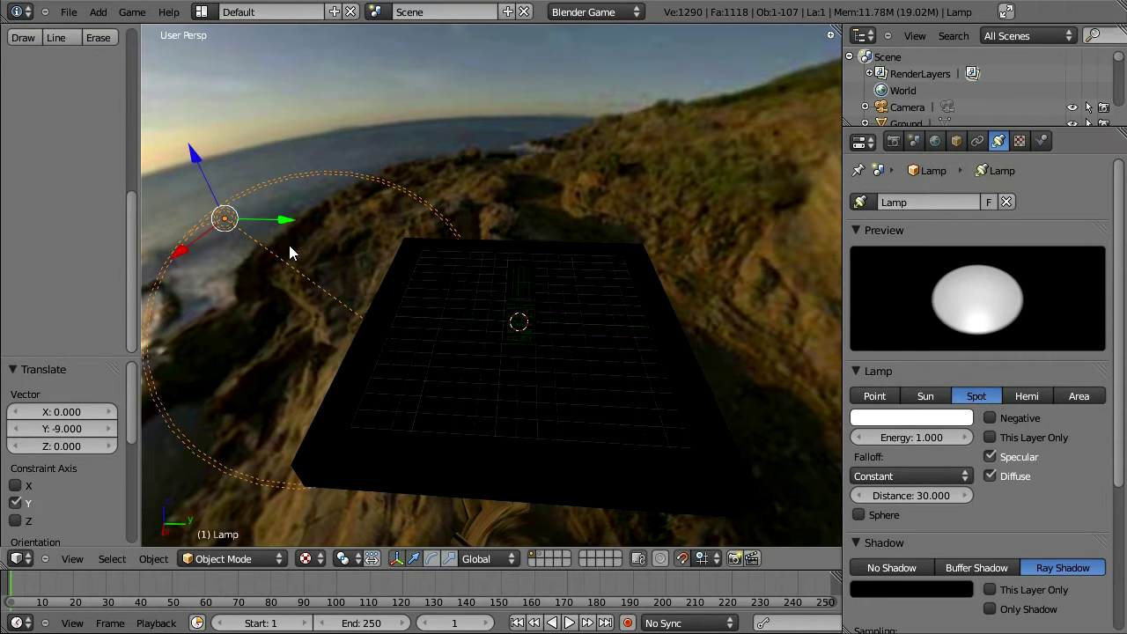
{"action": "mouse_move", "coordinate": [290, 249]}
{"action": "middle_mouse_down"}
{"action": "mouse_move", "coordinate": [372, 241]}
{"action": "mouse_move", "coordinate": [274, 244]}
{"action": "middle_mouse_up"}
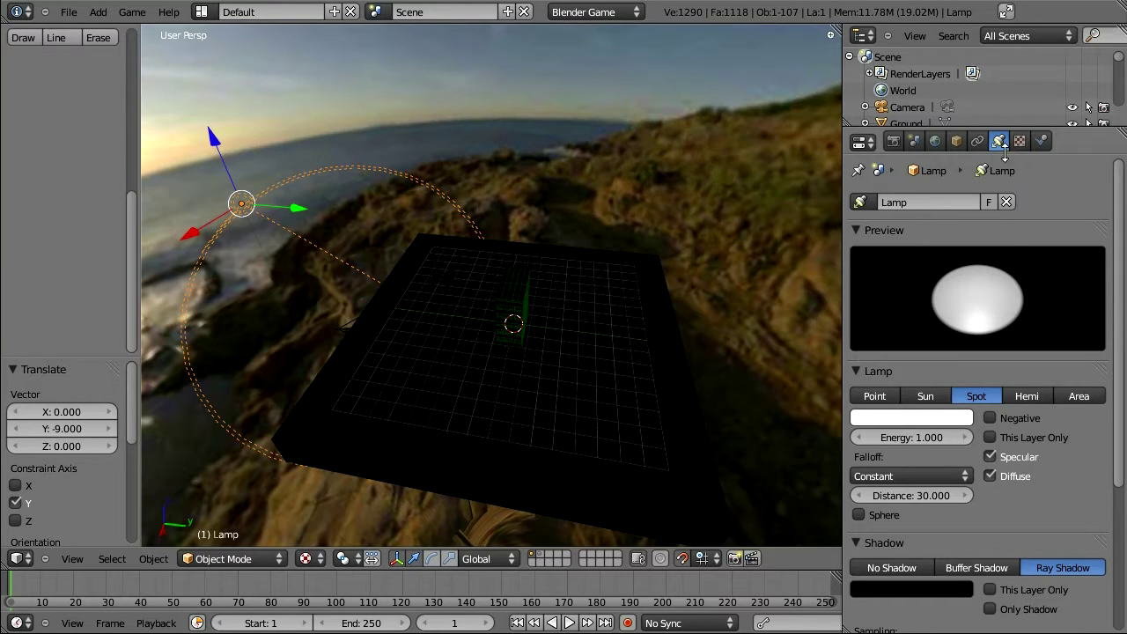
{"action": "left_click", "coordinate": [956, 141]}
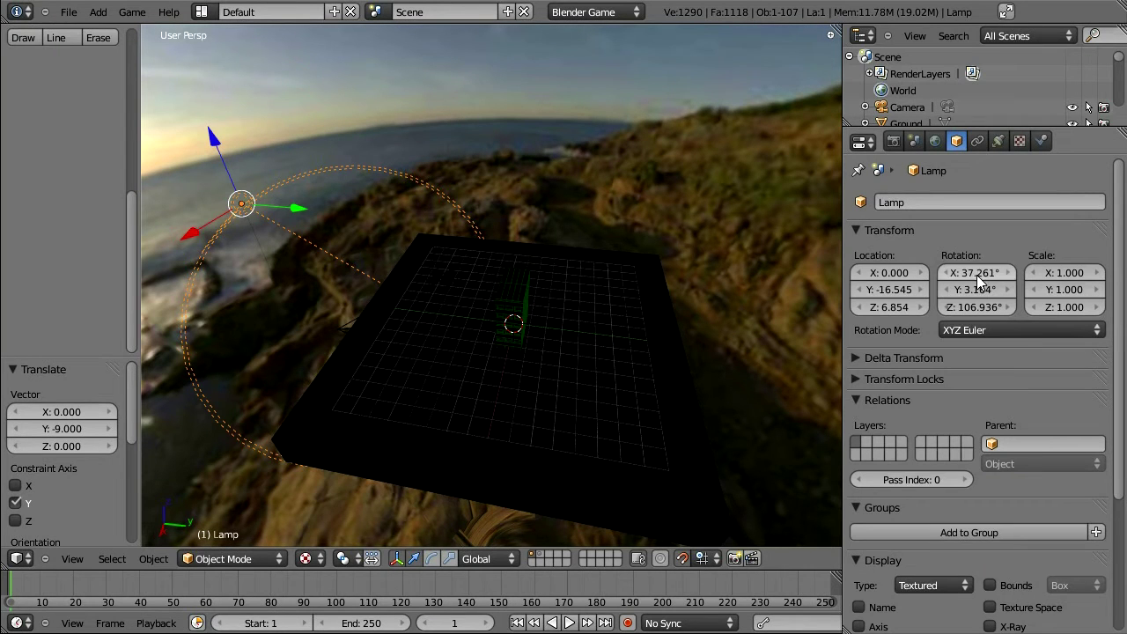
{"action": "left_click", "coordinate": [976, 273]}
{"action": "type", "text": "50"}
{"action": "key", "text": "Tab"}
{"action": "type", "text": "0"}
{"action": "key", "text": "Tab"}
{"action": "type", "text": "0"}
{"action": "key", "text": "Tab"}
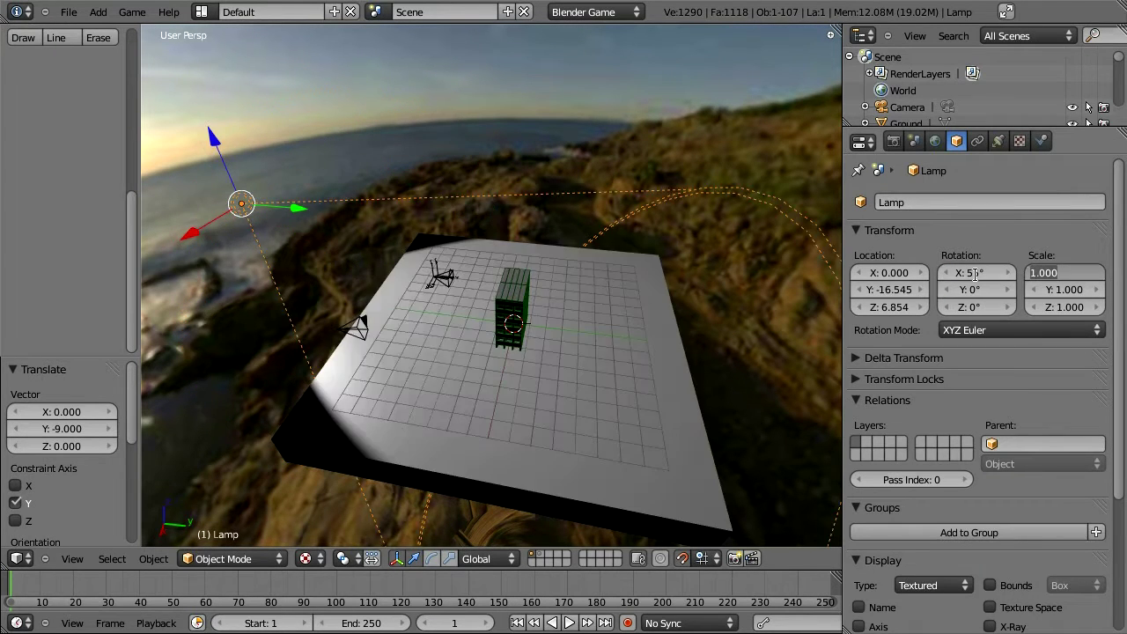
{"action": "key", "text": "Return"}
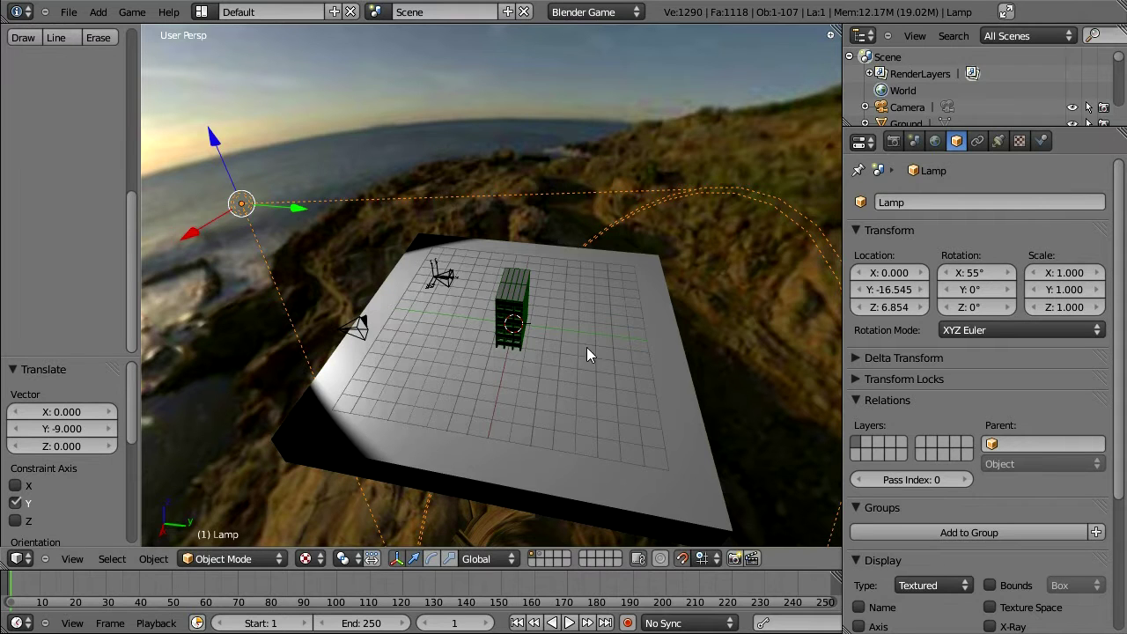
- Move the spot lamp back along Y to -20.545 and up to Z 12.854
{"action": "middle_click_drag", "start_coordinate": [563, 349], "coordinate": [362, 250]}
{"action": "left_click_drag", "start_coordinate": [278, 222], "coordinate": [220, 225]}
{"action": "middle_click_drag", "start_coordinate": [204, 224], "coordinate": [297, 238]}
{"action": "left_click_drag", "start_coordinate": [337, 264], "coordinate": [324, 269]}
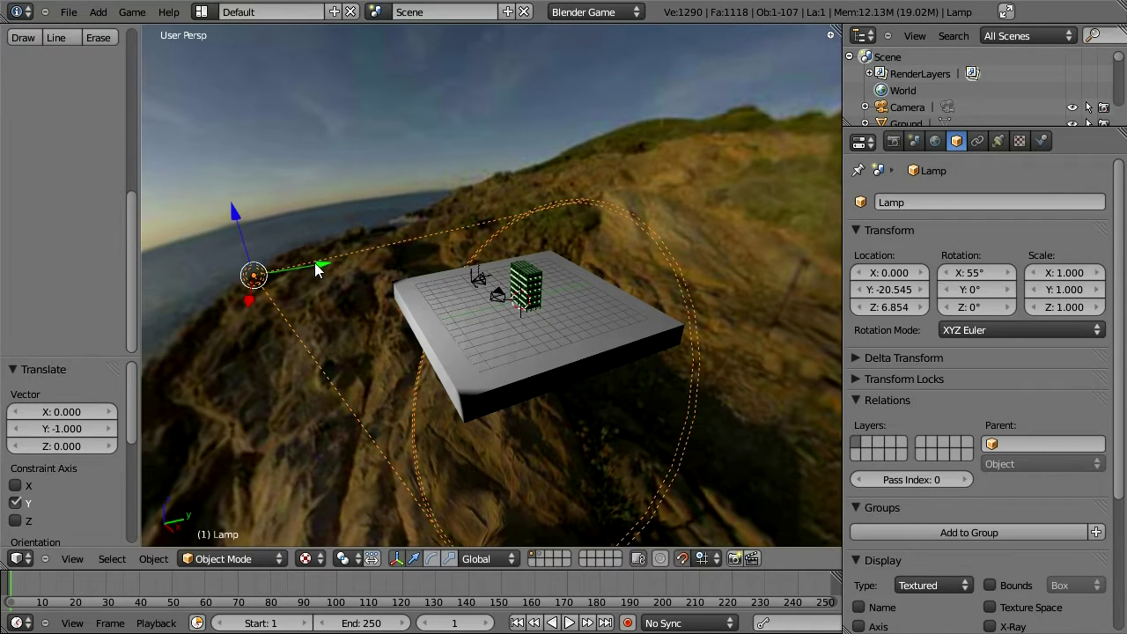
{"action": "middle_click_drag", "start_coordinate": [317, 270], "coordinate": [247, 197]}
{"action": "left_click_drag", "start_coordinate": [230, 199], "coordinate": [228, 104]}
{"action": "middle_click_drag", "start_coordinate": [228, 104], "coordinate": [305, 262]}
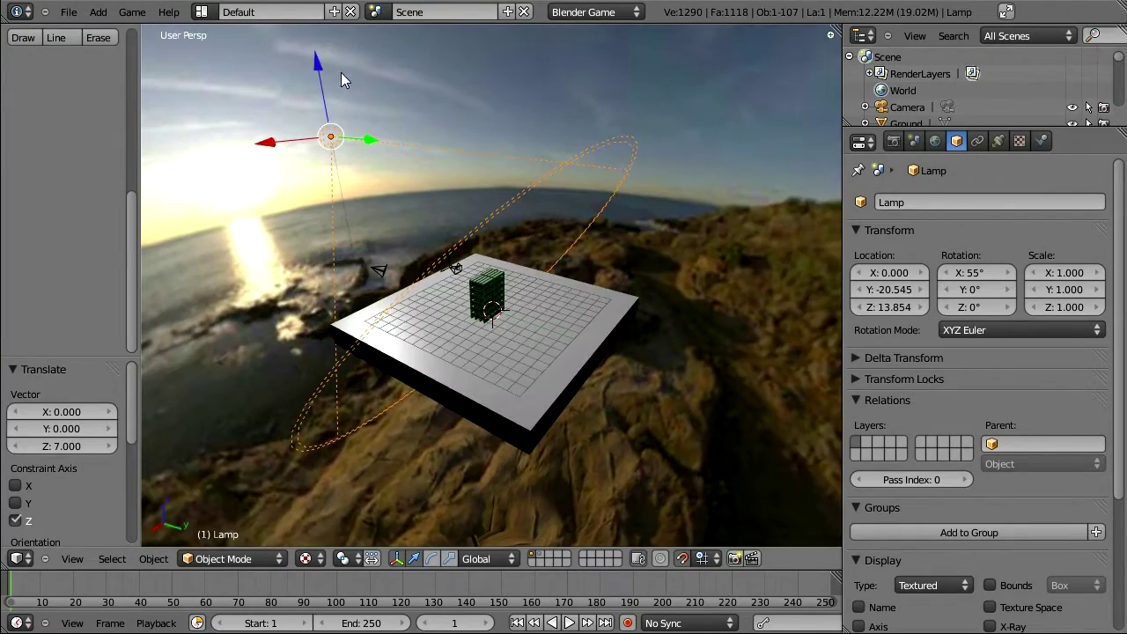
{"action": "left_click_drag", "start_coordinate": [338, 69], "coordinate": [335, 190]}
{"action": "middle_click_drag", "start_coordinate": [335, 191], "coordinate": [430, 206]}
{"action": "middle_click_drag", "start_coordinate": [632, 261], "coordinate": [523, 297]}
- Enable Buffer Shadow on the spot lamp and view the tower's shadow
{"action": "left_click", "coordinate": [1005, 141]}
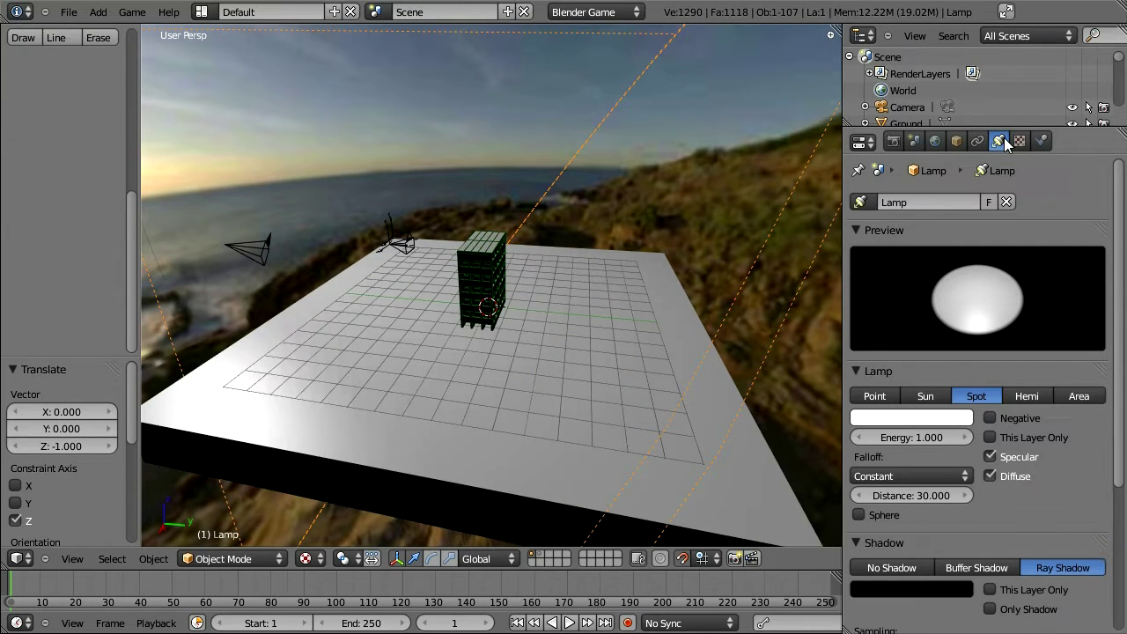
{"action": "scroll", "coordinate": [1117, 335], "scroll_direction": "down", "scroll_amount": 3}
{"action": "left_click", "coordinate": [993, 473]}
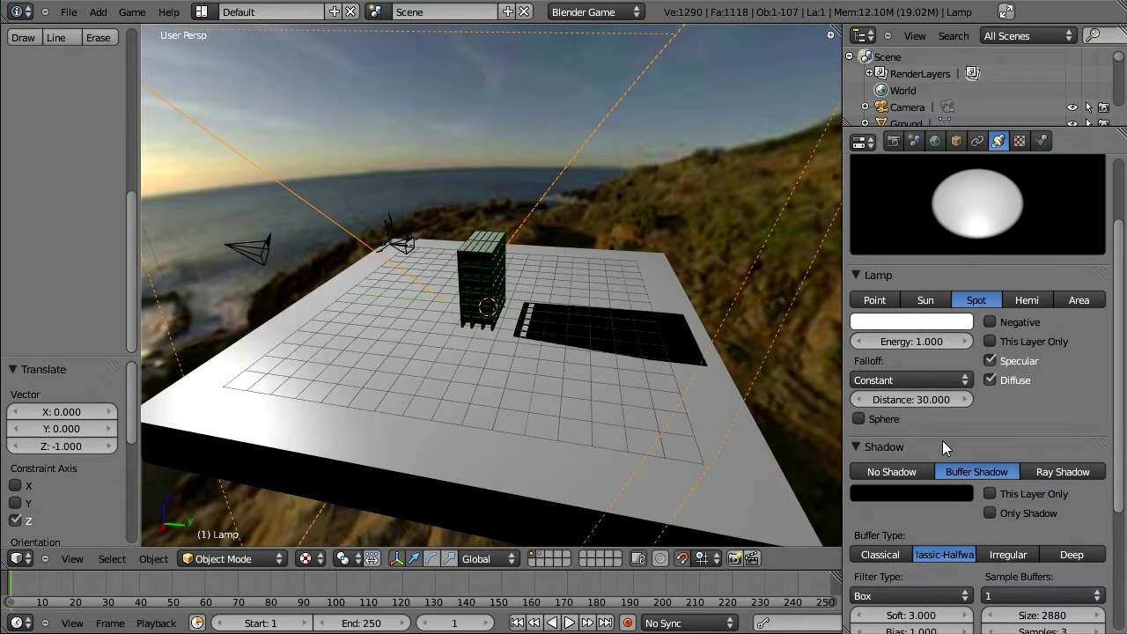
{"action": "scroll", "coordinate": [617, 279], "scroll_direction": "up", "scroll_amount": 3}
{"action": "middle_click_drag", "start_coordinate": [618, 278], "coordinate": [593, 251]}
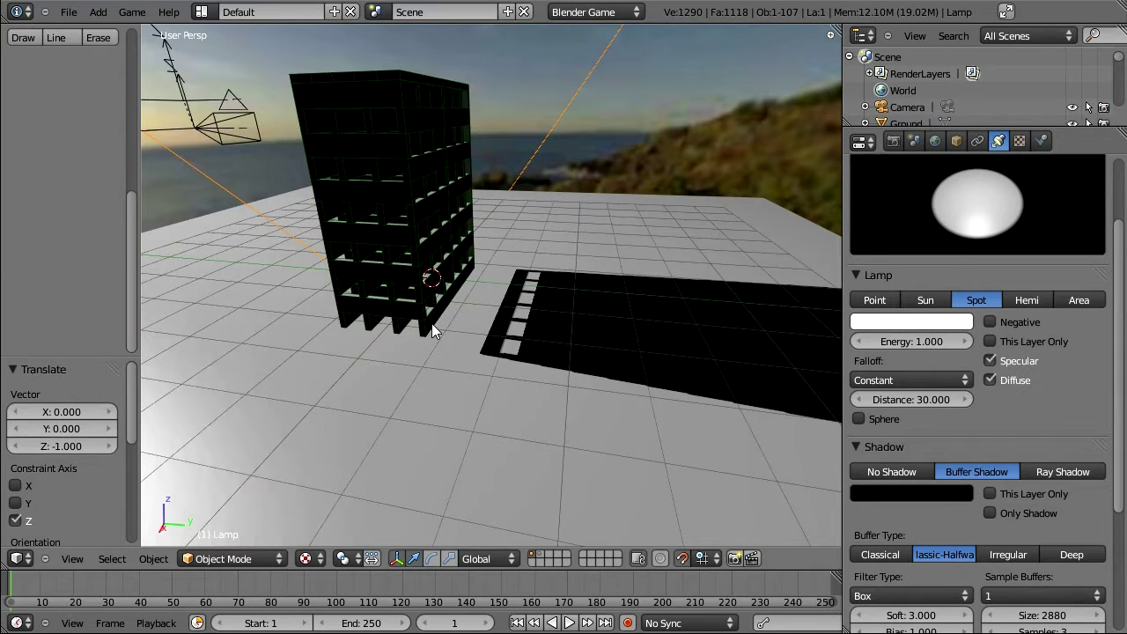
{"action": "middle_click_drag", "start_coordinate": [486, 331], "coordinate": [397, 311]}
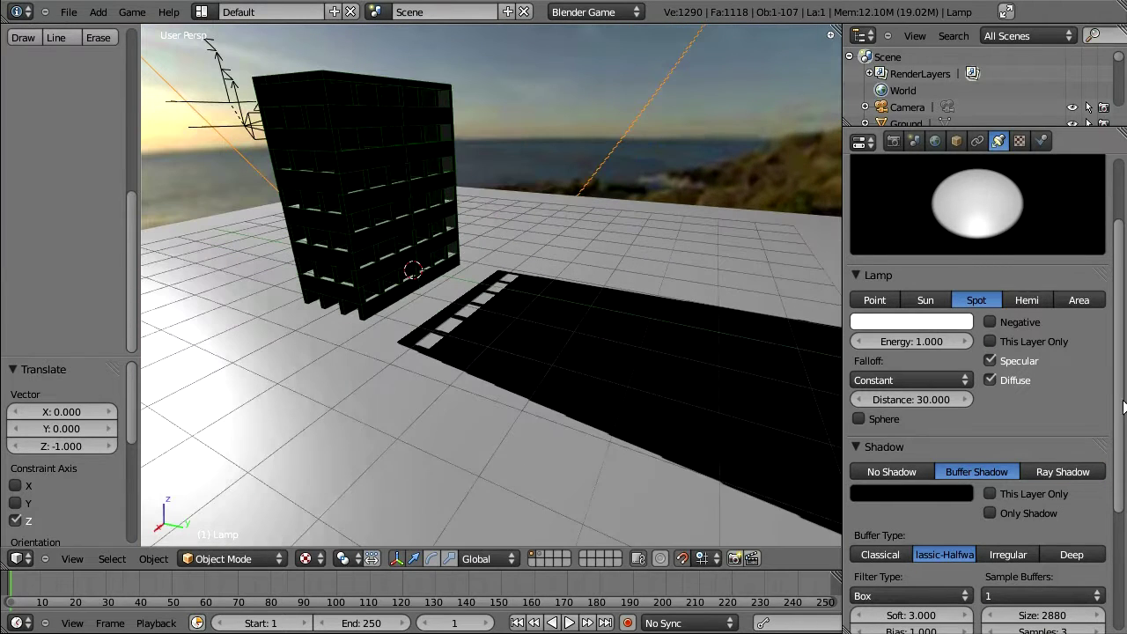
- Set the shadow Bias to 0.1 and orbit to inspect the tower's shadow
{"action": "scroll", "coordinate": [1117, 405], "scroll_direction": "down", "scroll_amount": 6}
{"action": "left_click", "coordinate": [907, 441]}
{"action": "type", "text": "0.1"}
{"action": "key", "text": "Return"}
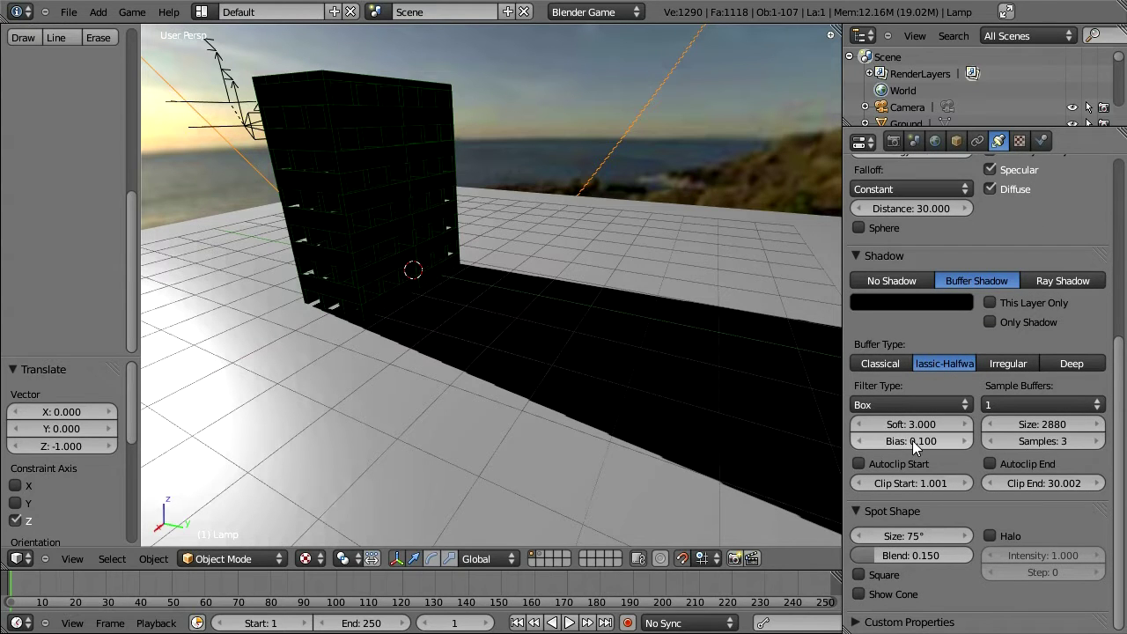
{"action": "middle_click_drag", "start_coordinate": [440, 321], "coordinate": [481, 347]}
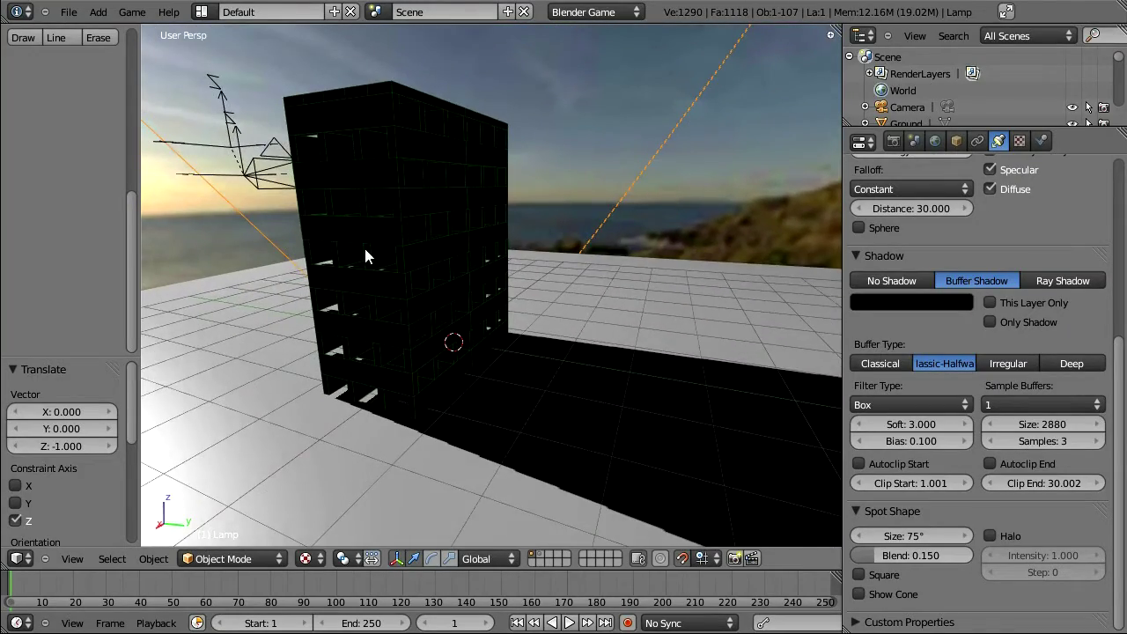
{"action": "mouse_move", "coordinate": [365, 255]}
{"action": "middle_mouse_down"}
{"action": "mouse_move", "coordinate": [452, 298]}
{"action": "mouse_move", "coordinate": [248, 262]}
{"action": "mouse_move", "coordinate": [379, 252]}
{"action": "mouse_move", "coordinate": [367, 248]}
{"action": "middle_mouse_up"}
{"action": "scroll", "coordinate": [365, 243], "scroll_direction": "down", "scroll_amount": 4}
{"action": "scroll", "coordinate": [603, 176], "scroll_direction": "up", "scroll_amount": 3}
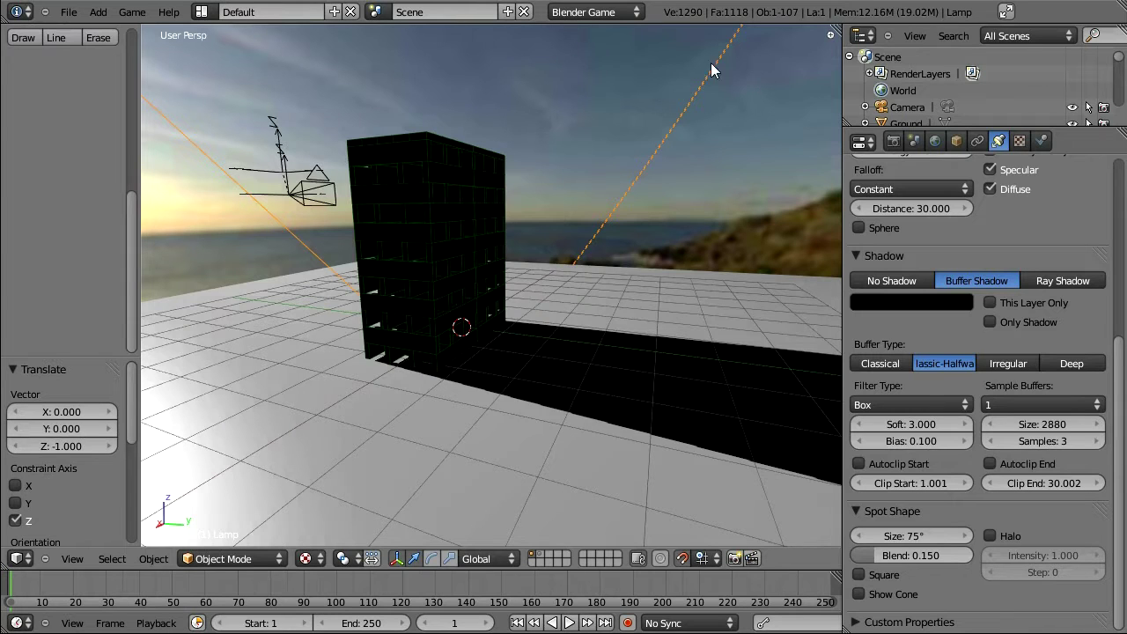
- Add a Hemi lamp tinted pale blue (H 0.600, S 0.477) with brightness 0.2
{"action": "key", "text": "shift+a"}
{"action": "mouse_move", "coordinate": [514, 228]}
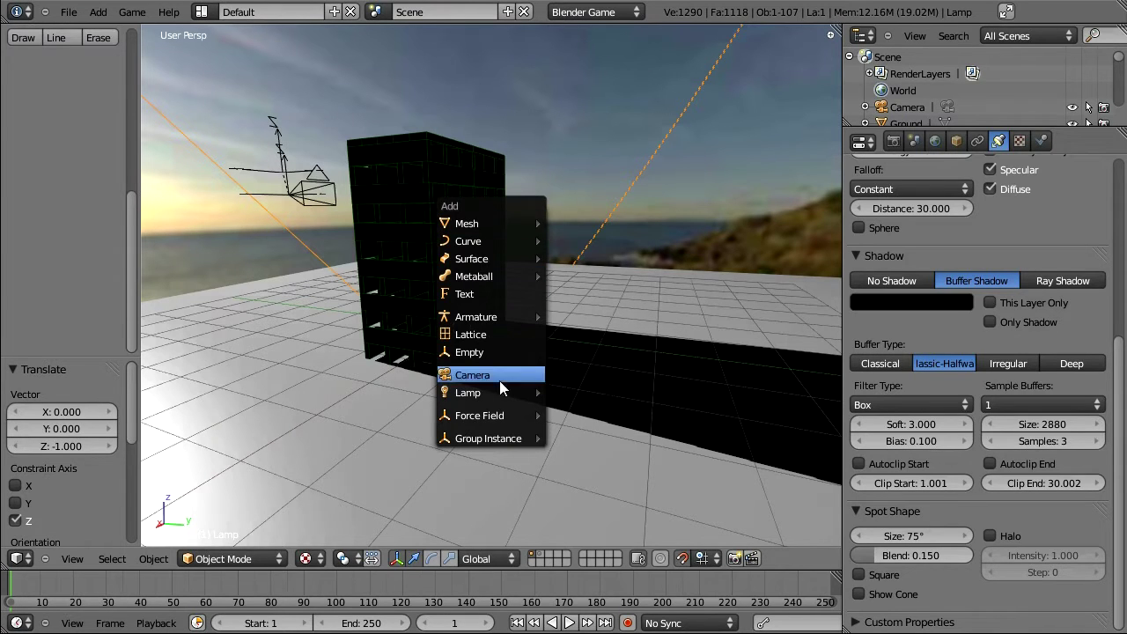
{"action": "mouse_move", "coordinate": [498, 388]}
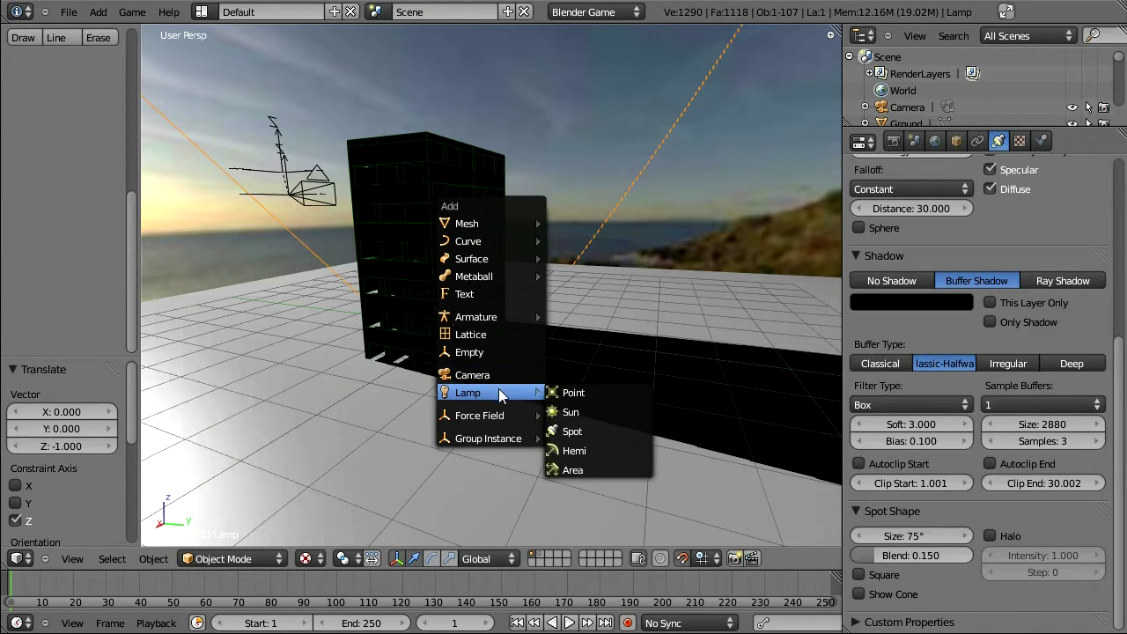
{"action": "left_click", "coordinate": [593, 449]}
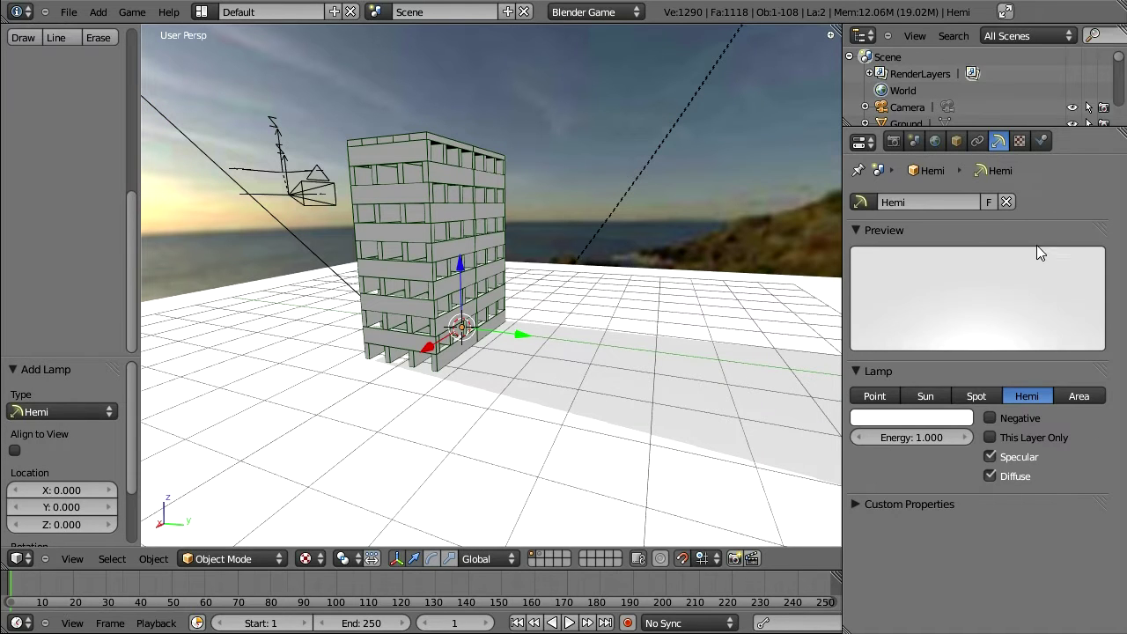
{"action": "left_click", "coordinate": [912, 418]}
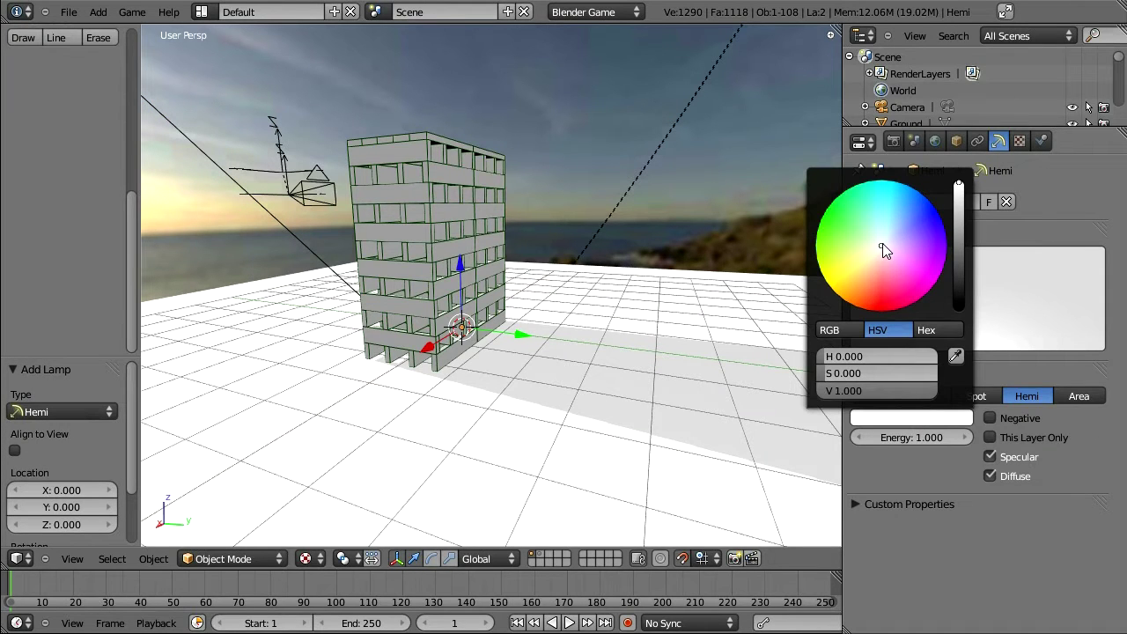
{"action": "left_click_drag", "start_coordinate": [882, 246], "coordinate": [902, 234]}
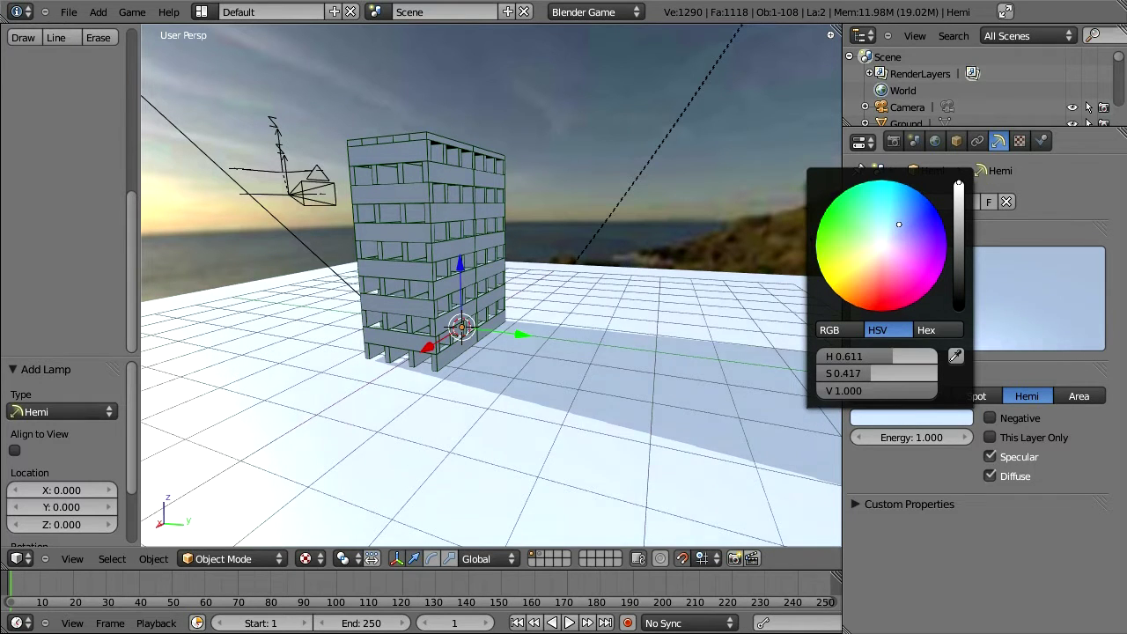
{"action": "left_click_drag", "start_coordinate": [899, 224], "coordinate": [900, 215]}
{"action": "left_click", "coordinate": [865, 391]}
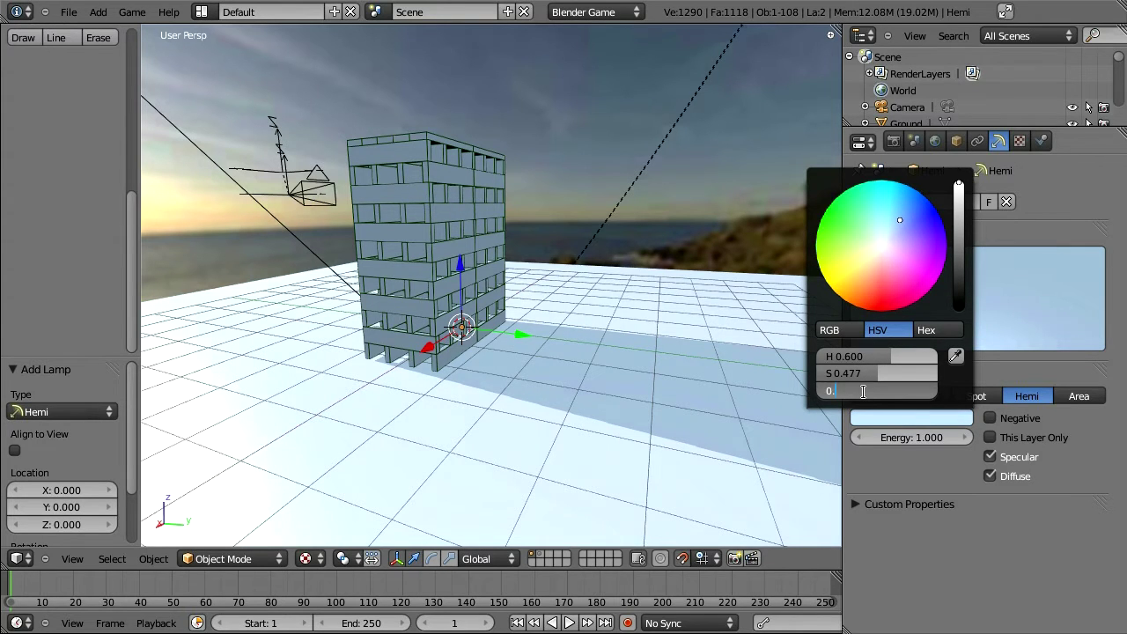
{"action": "key", "text": "Return"}
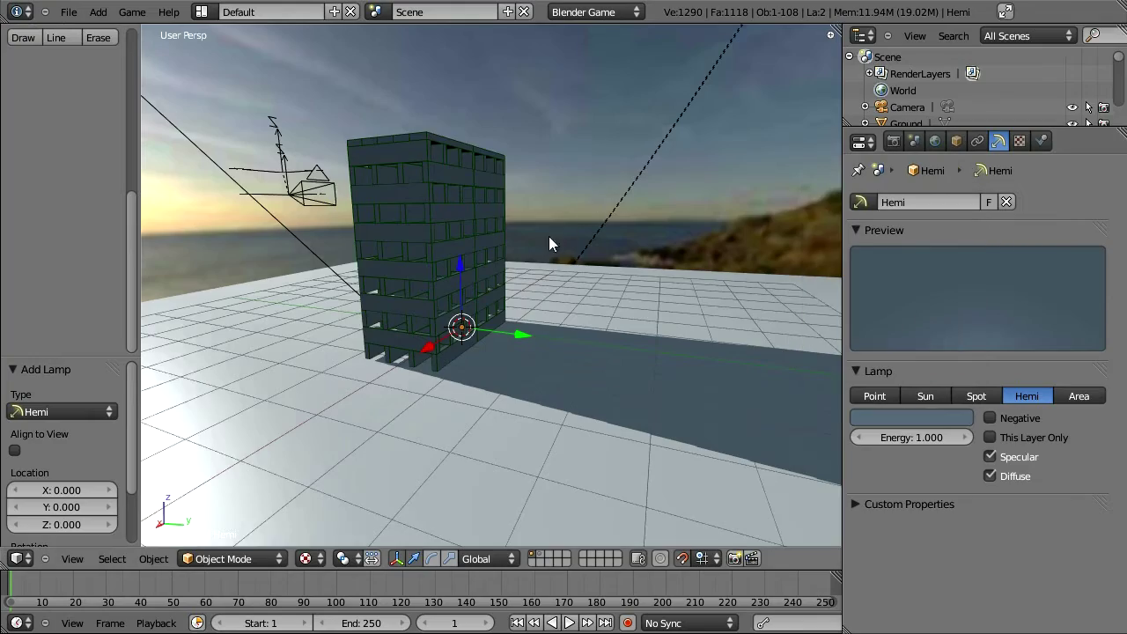
- Select the Ground slab and show its material and texture settings
{"action": "middle_click_drag", "start_coordinate": [535, 243], "coordinate": [495, 234]}
{"action": "scroll", "coordinate": [496, 234], "scroll_direction": "down", "scroll_amount": 2}
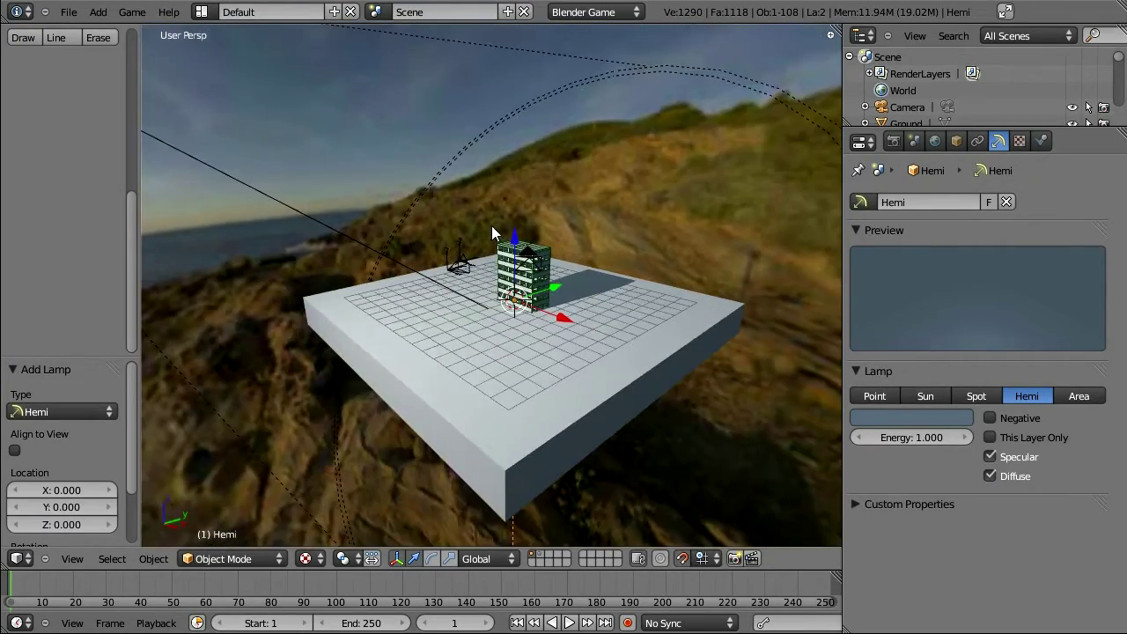
{"action": "right_click", "coordinate": [492, 352]}
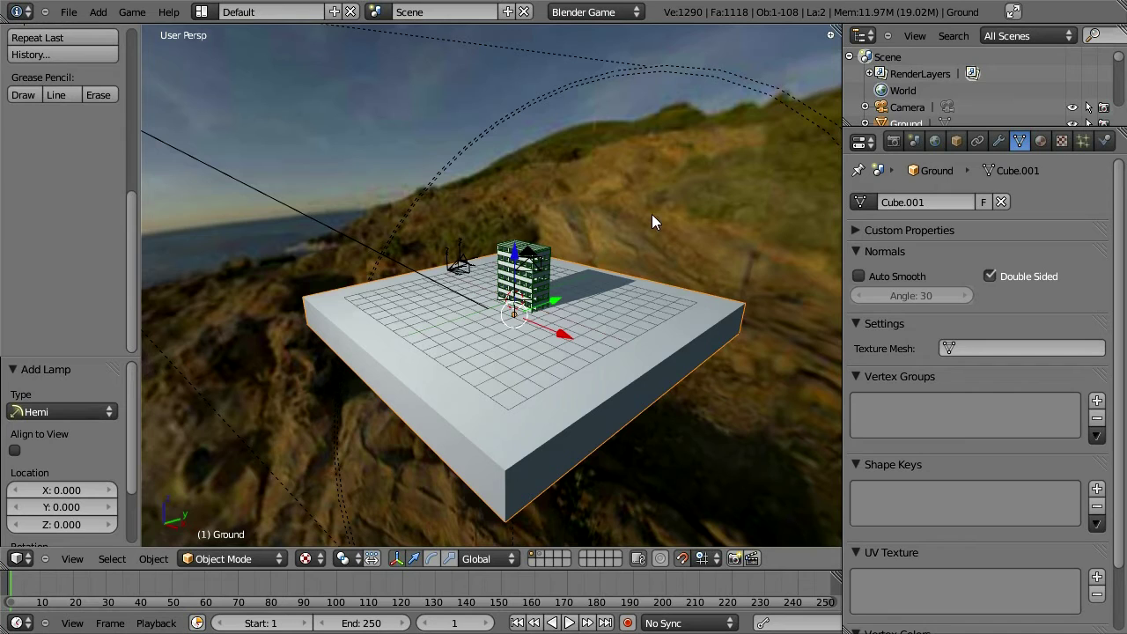
{"action": "left_click", "coordinate": [1042, 143]}
{"action": "left_click", "coordinate": [1061, 142]}
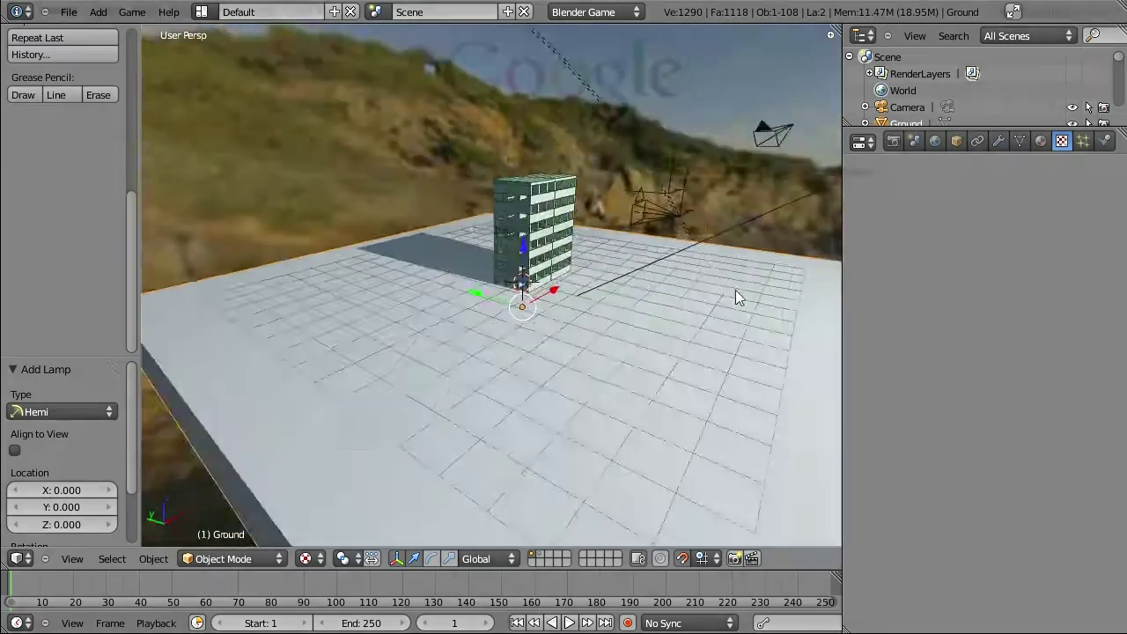
- Search Google Images for 'grass seamless tiling' and open filterforge.com's 512×512 grass texture
{"action": "type", "text": "gras"}
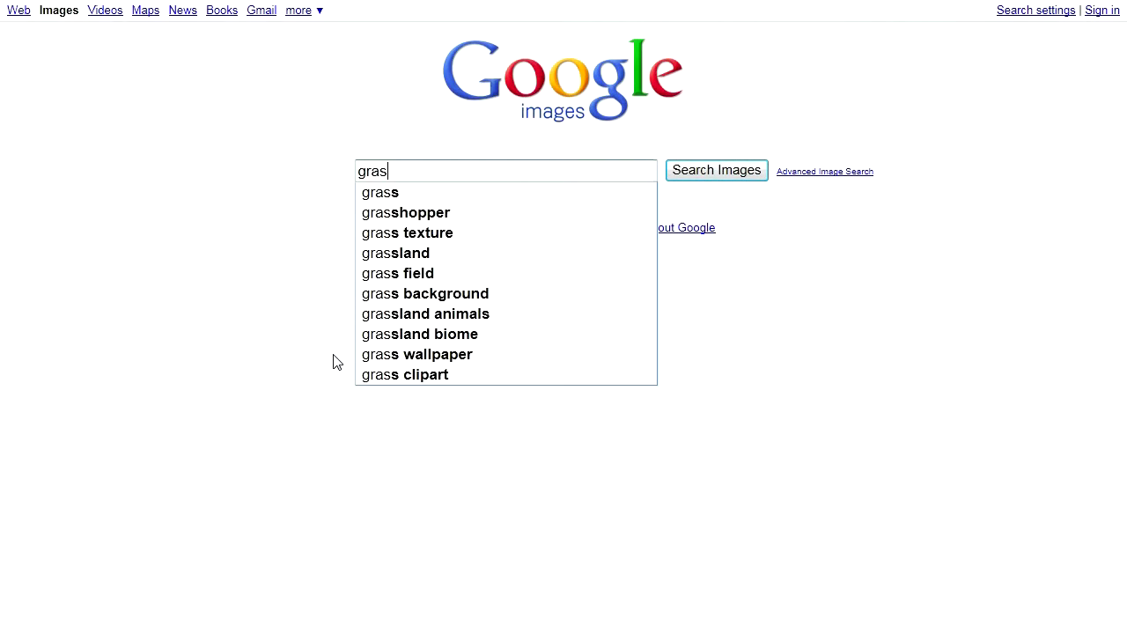
{"action": "type", "text": "s sa"}
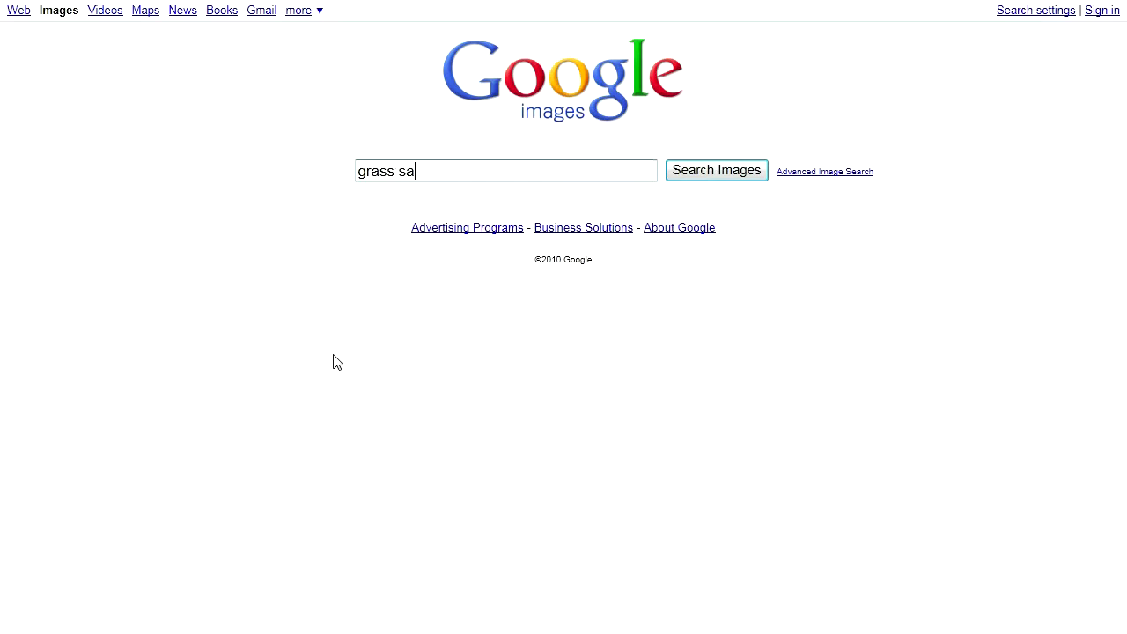
{"action": "type", "text": "emleamless tiling"}
{"action": "key", "text": "Return"}
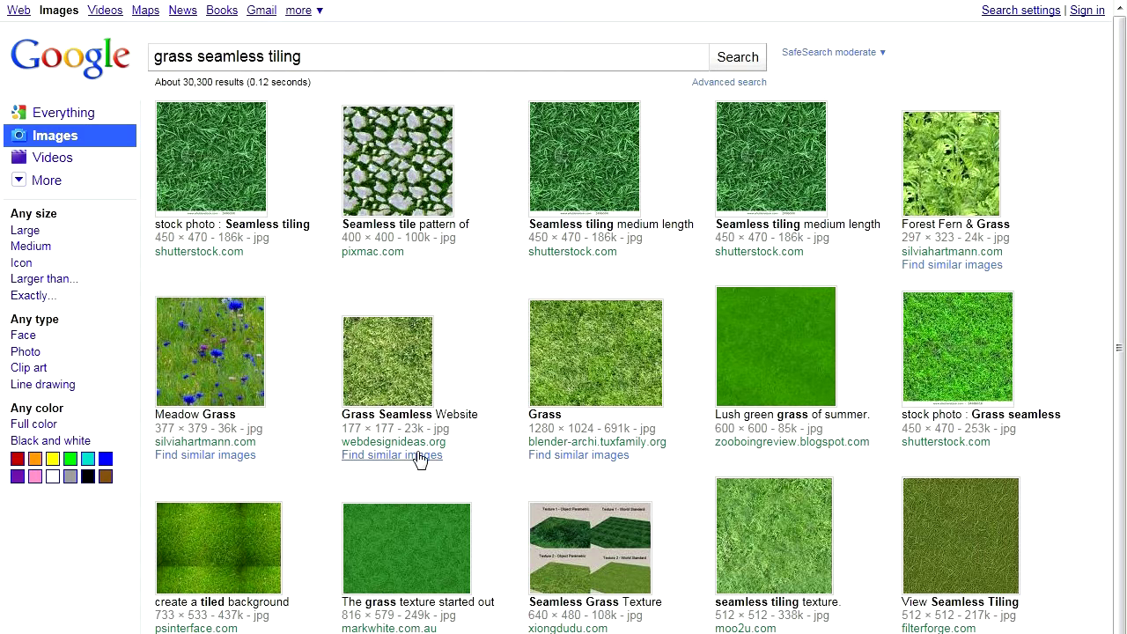
{"action": "scroll", "coordinate": [967, 551], "scroll_direction": "down", "scroll_amount": 3}
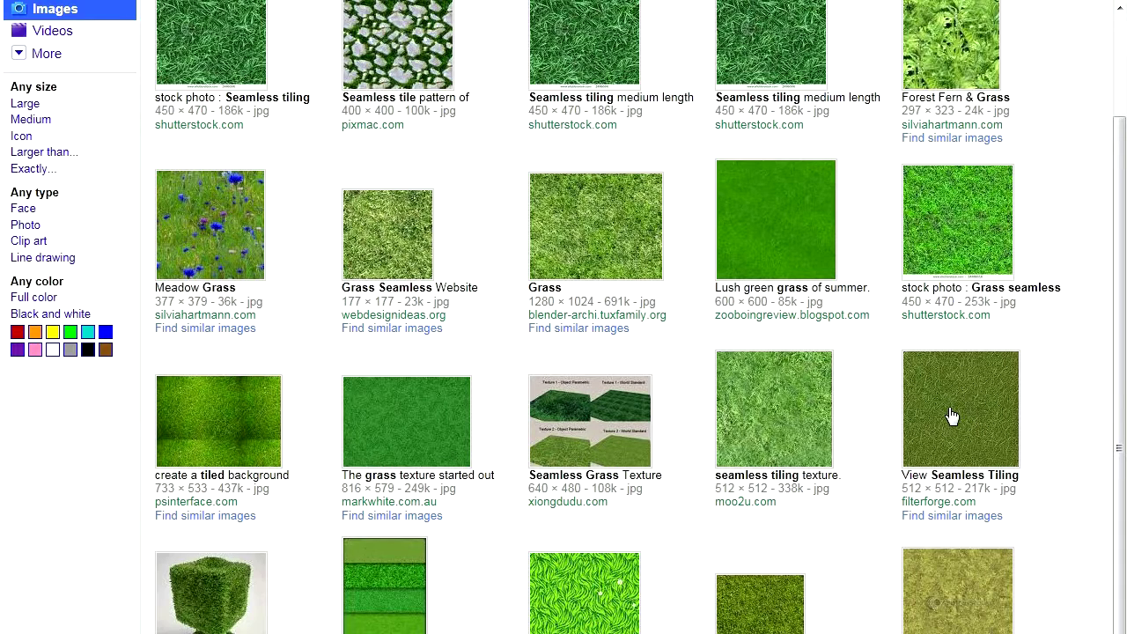
{"action": "left_click", "coordinate": [951, 416]}
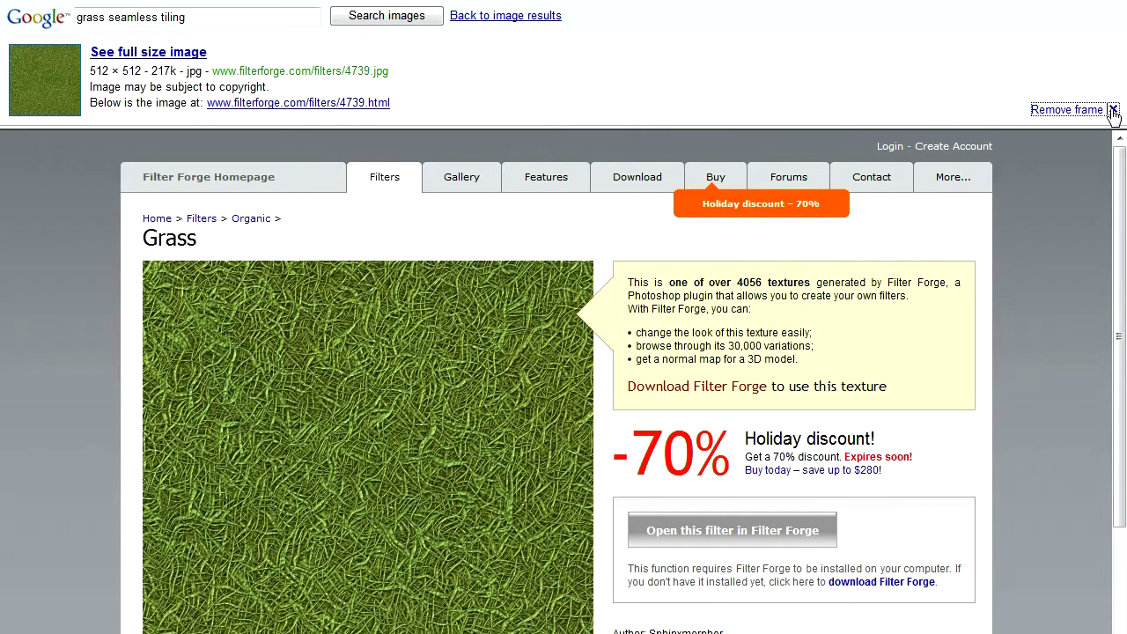
- Remove Google's frame and bring up save options for the grass image and its Normal Map
{"action": "left_click", "coordinate": [1113, 110]}
{"action": "right_click", "coordinate": [299, 280]}
{"action": "scroll", "coordinate": [155, 291], "scroll_direction": "down", "scroll_amount": 4}
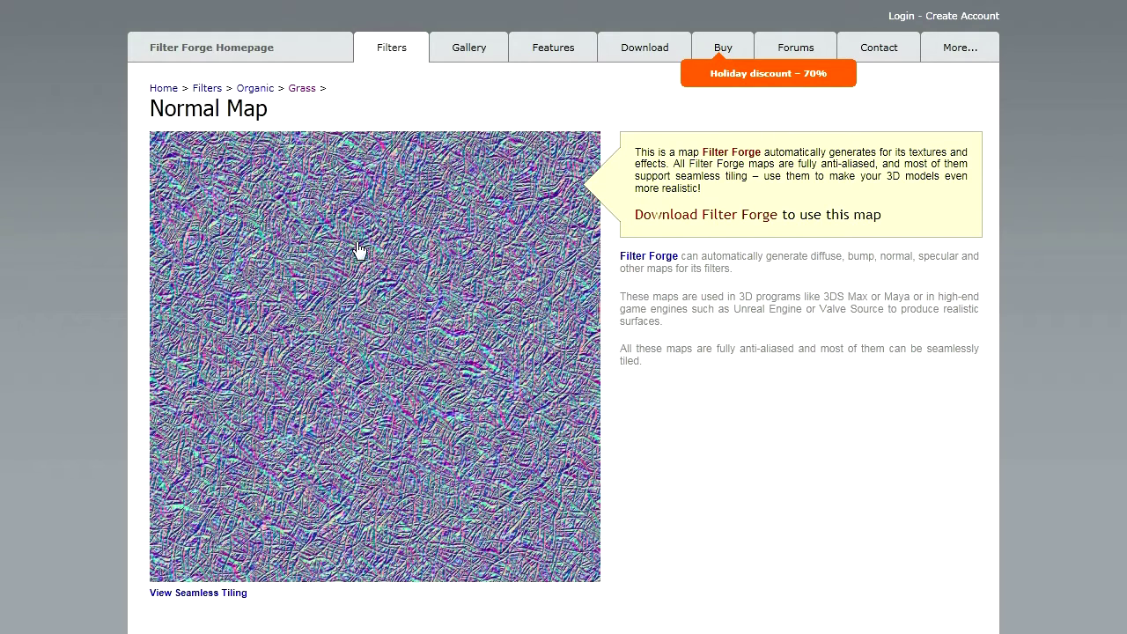
{"action": "right_click", "coordinate": [361, 274]}
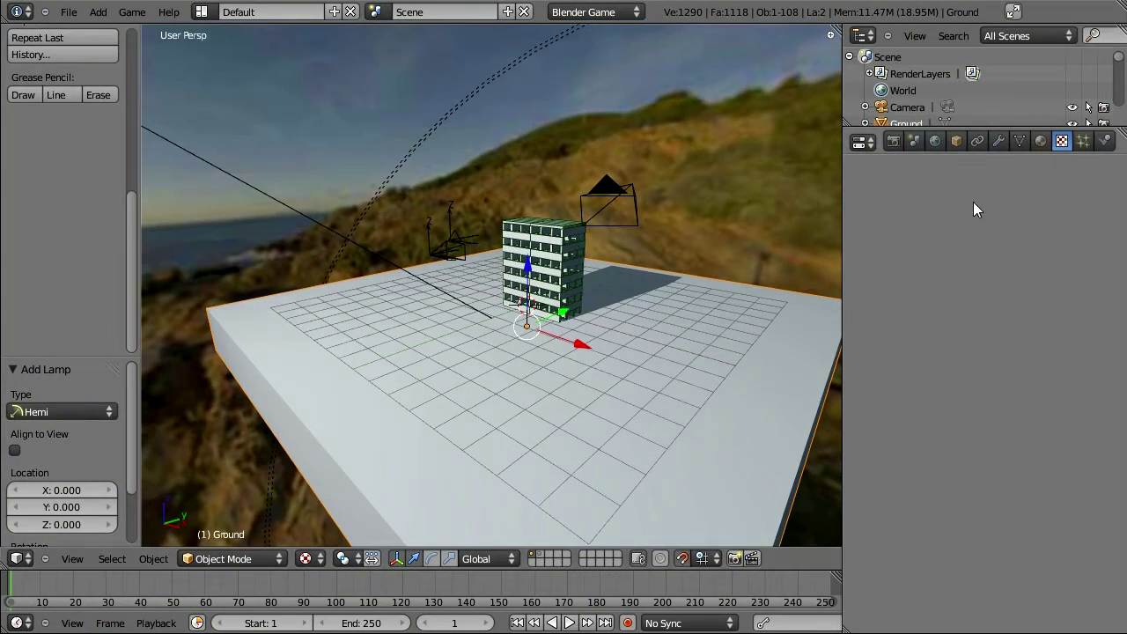
- Add a new Image or Movie texture to the Ground material loading grass.jpg
{"action": "left_click", "coordinate": [1062, 141]}
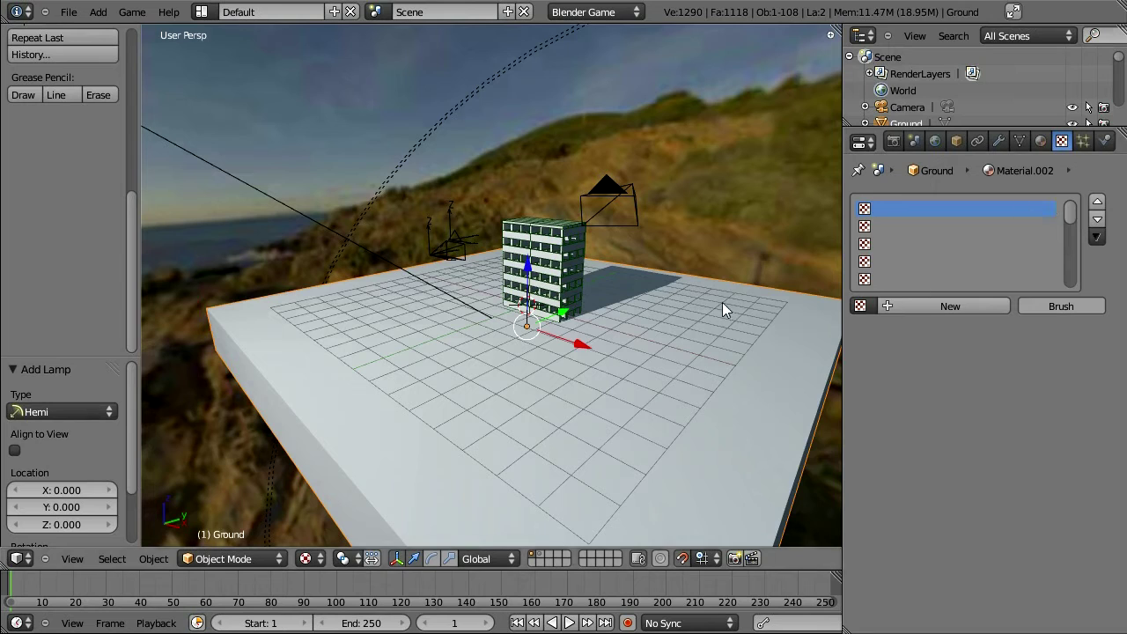
{"action": "left_click", "coordinate": [927, 307]}
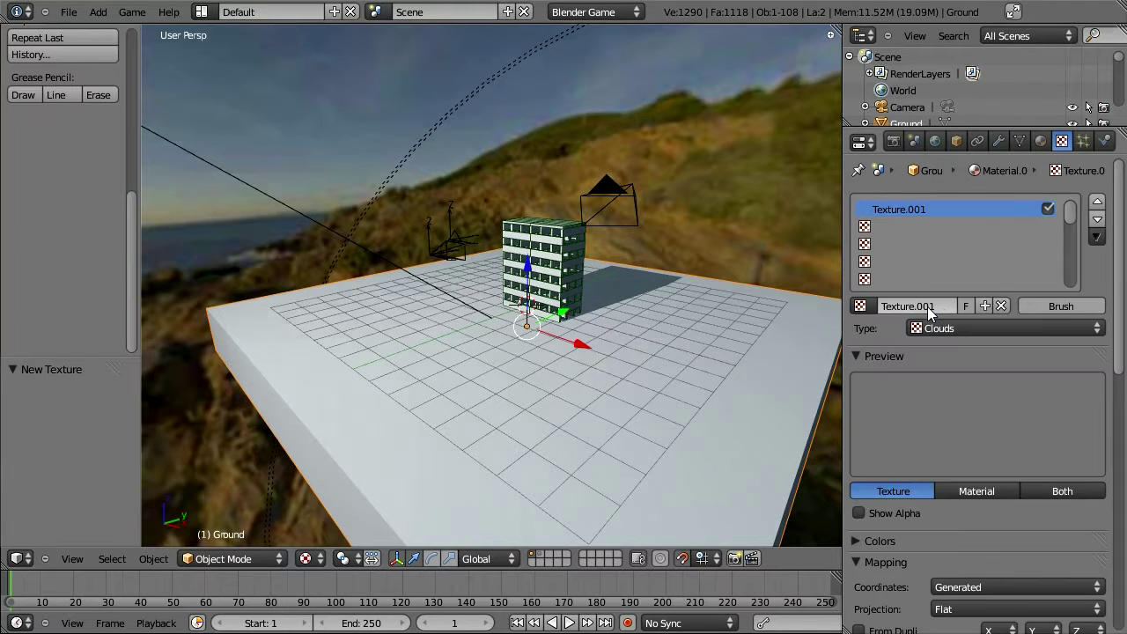
{"action": "left_click", "coordinate": [1050, 329]}
{"action": "left_click", "coordinate": [974, 216]}
{"action": "scroll", "coordinate": [1045, 292], "scroll_direction": "down", "scroll_amount": 5}
{"action": "left_click", "coordinate": [1045, 292]}
{"action": "left_click", "coordinate": [252, 146]}
{"action": "key", "text": "Return"}
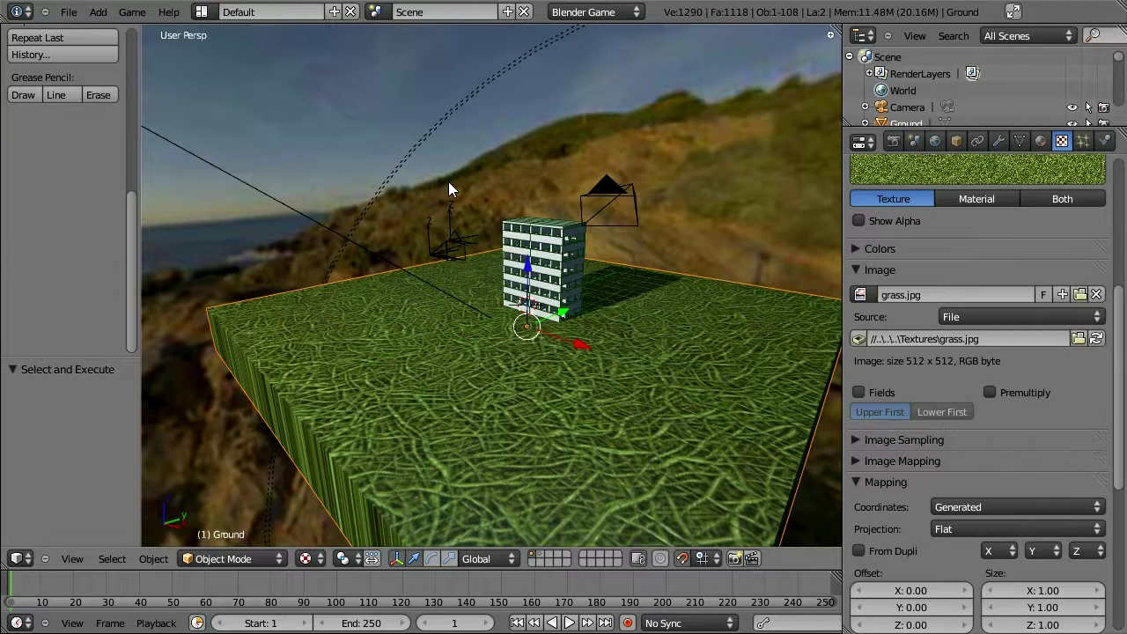
- Set the grass texture's mapping coordinates to UV
{"action": "middle_click_drag", "start_coordinate": [639, 302], "coordinate": [456, 435]}
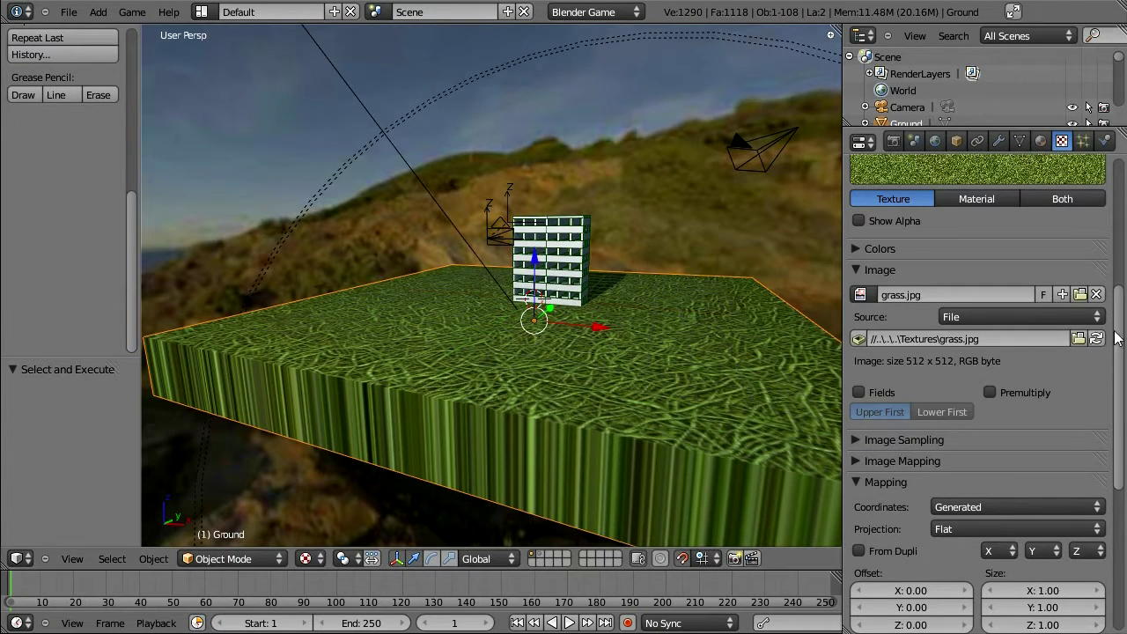
{"action": "scroll", "coordinate": [993, 234], "scroll_direction": "down", "scroll_amount": 8}
{"action": "left_click", "coordinate": [993, 234]}
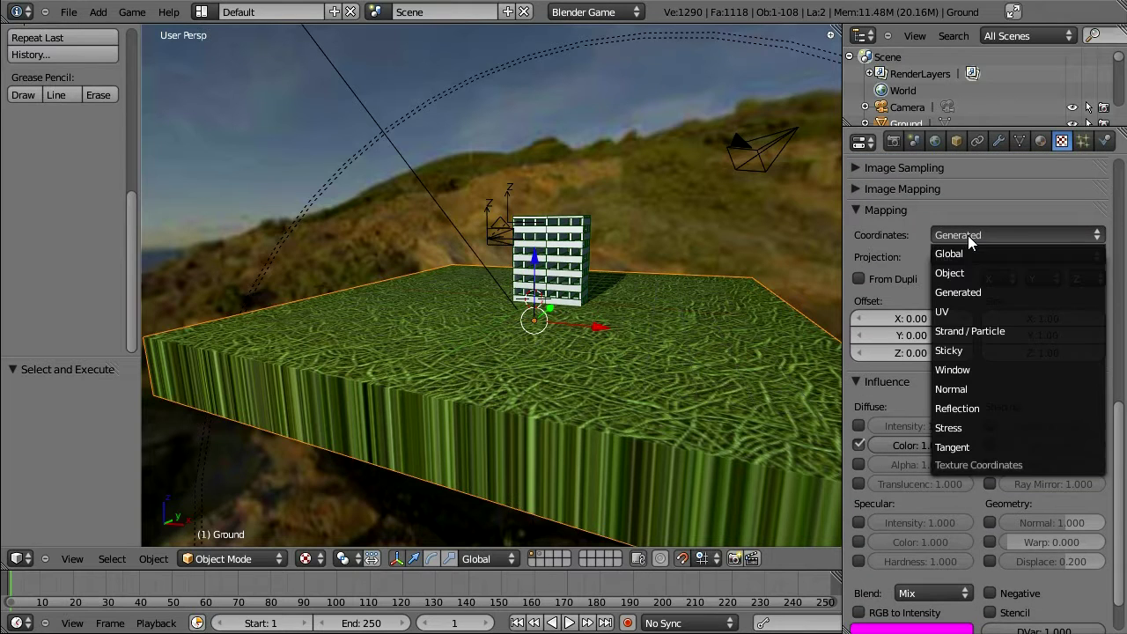
{"action": "left_click", "coordinate": [981, 305]}
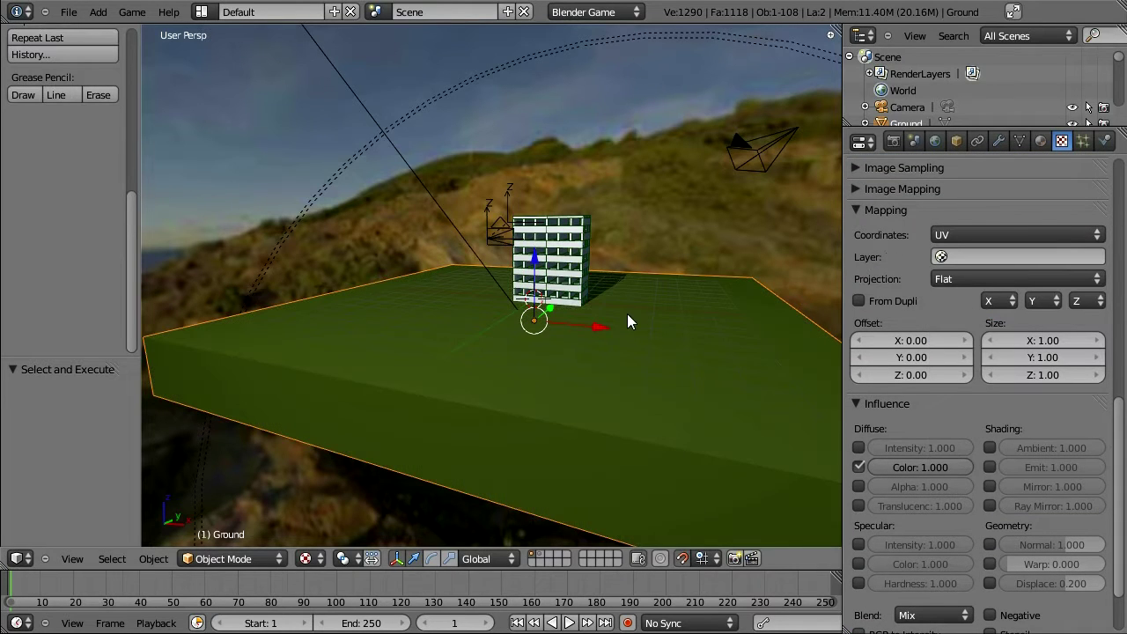
{"action": "middle_click_drag", "start_coordinate": [634, 310], "coordinate": [515, 335]}
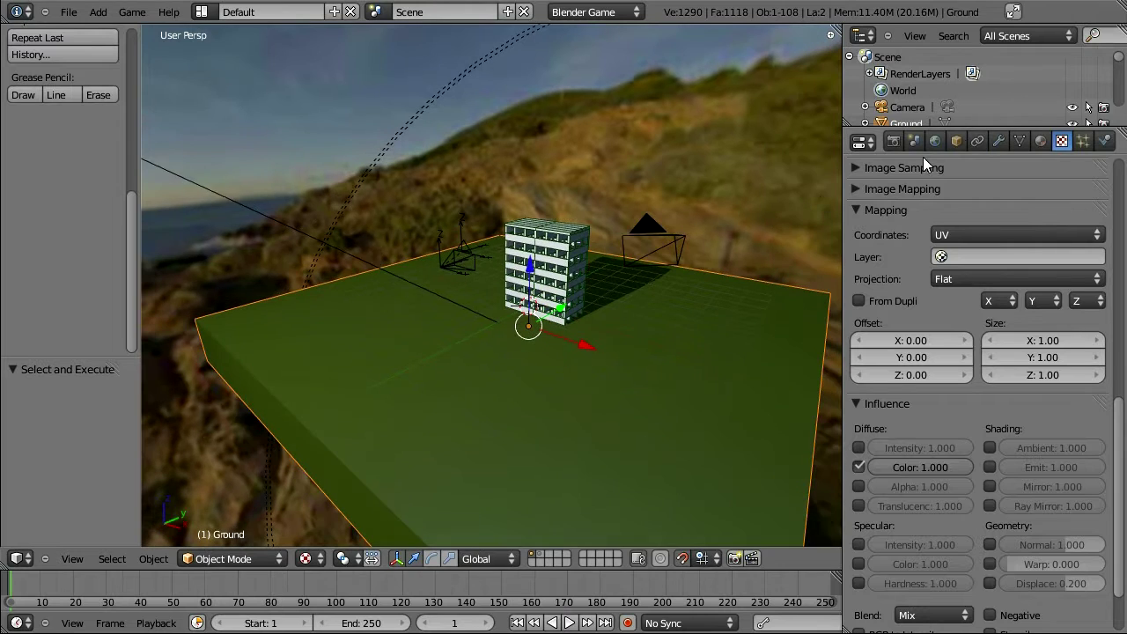
{"action": "left_click", "coordinate": [956, 142]}
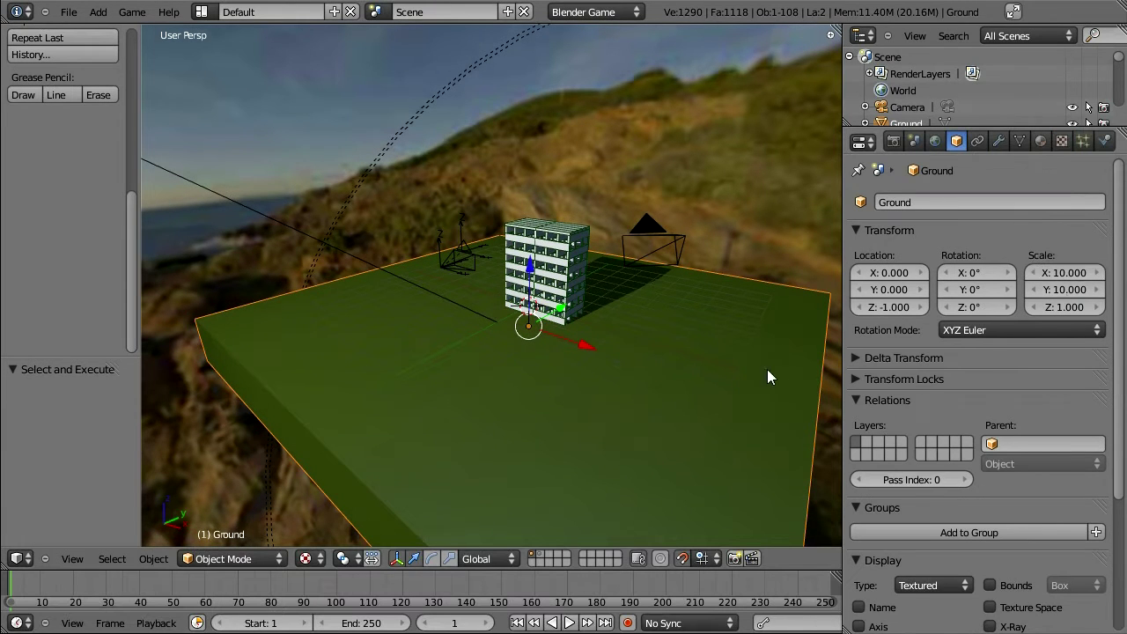
- Apply the Ground slab's scale so it reads 1.000 on all axes
{"action": "key", "text": "ctrl+a"}
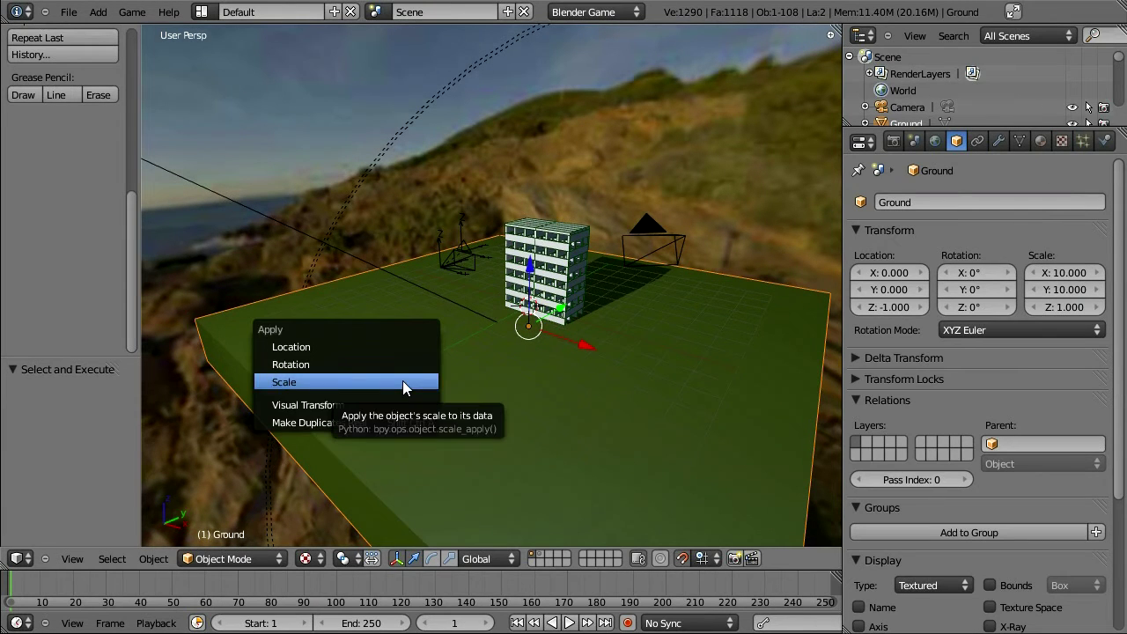
{"action": "left_click", "coordinate": [403, 380]}
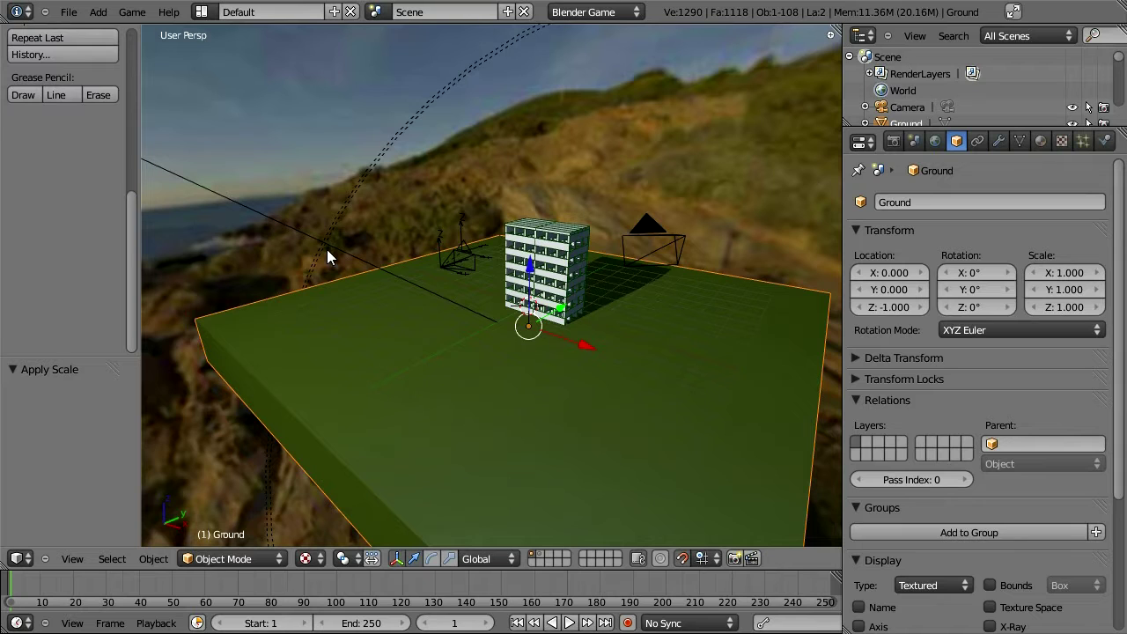
{"action": "scroll", "coordinate": [132, 259], "scroll_direction": "up", "scroll_amount": 5}
- Unwrap the Ground mesh with Smart UV Project (angle limit 66)
{"action": "key", "text": "Tab"}
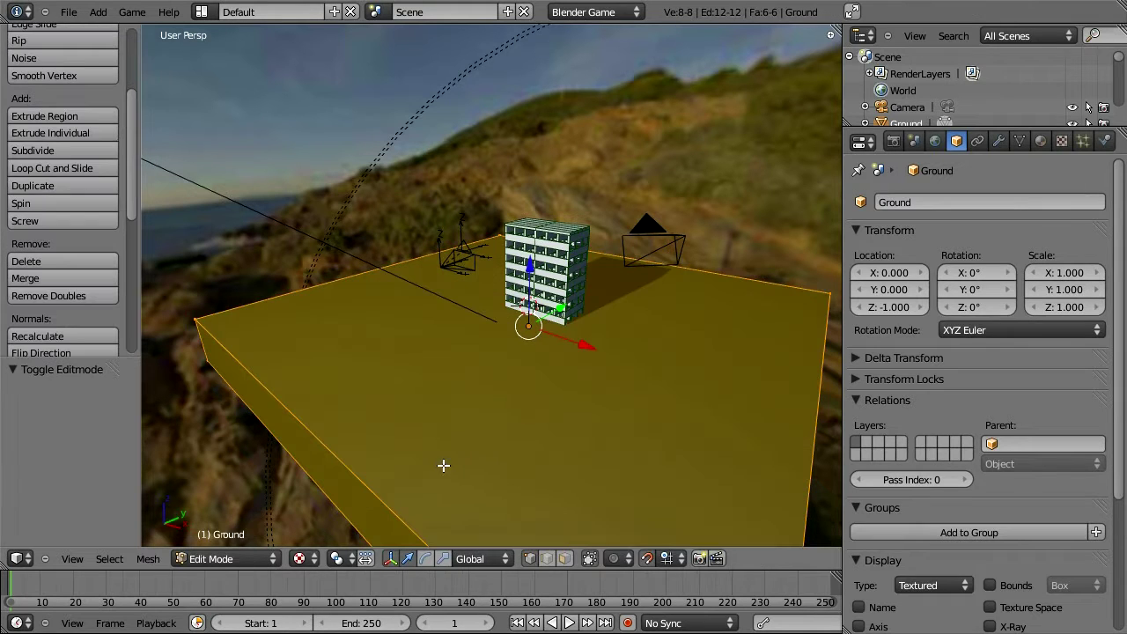
{"action": "left_click_drag", "start_coordinate": [128, 200], "coordinate": [129, 269]}
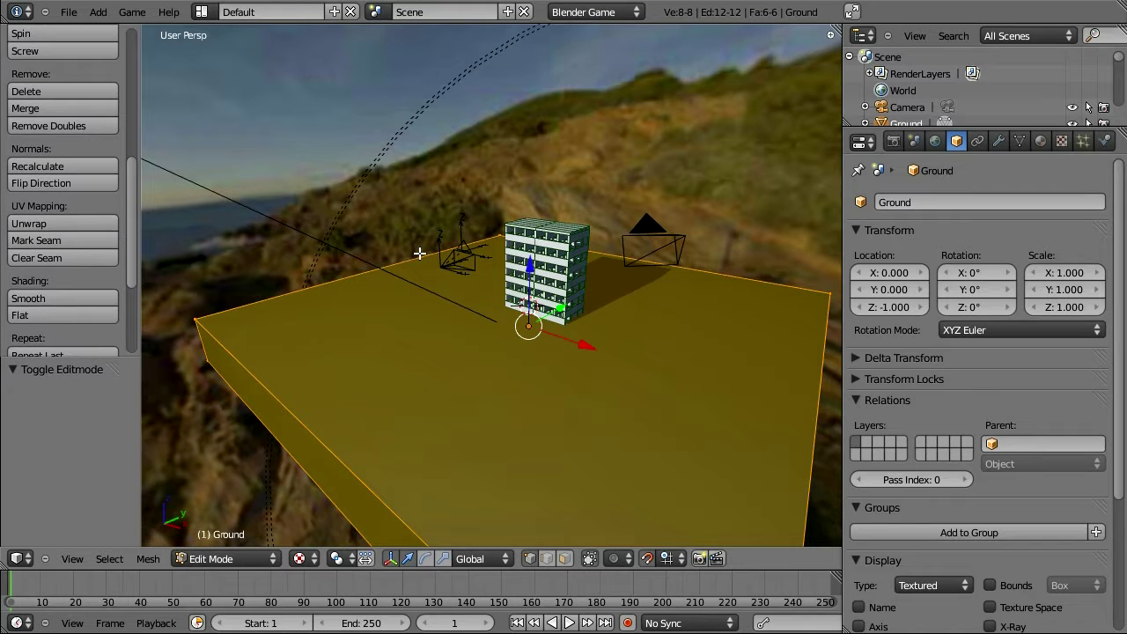
{"action": "key", "text": "u"}
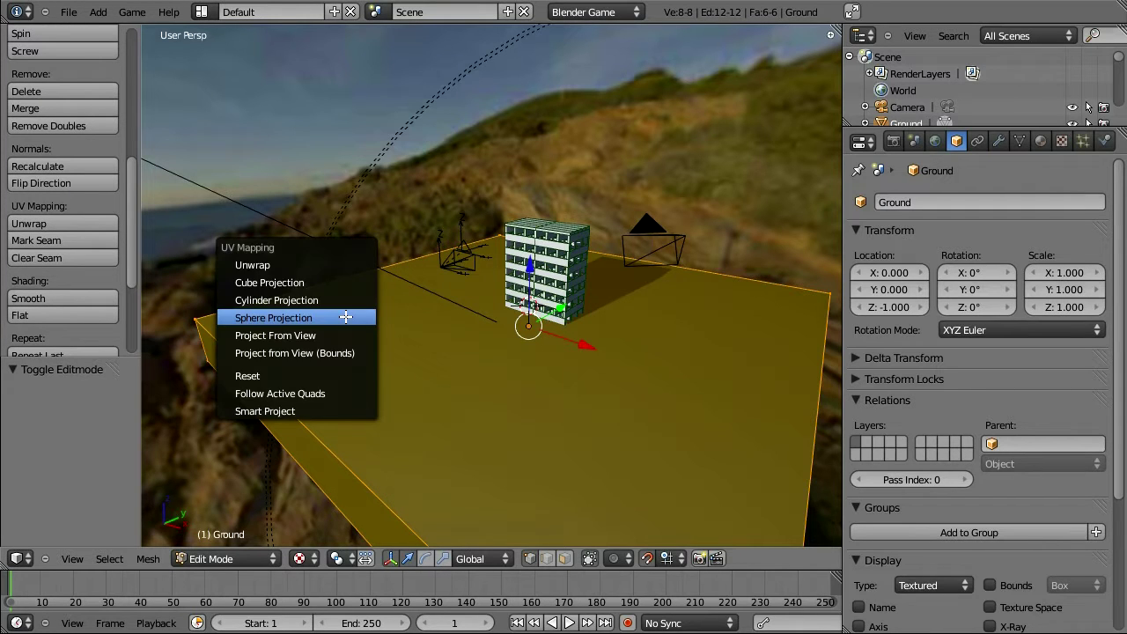
{"action": "left_click", "coordinate": [309, 411]}
{"action": "middle_click_drag", "start_coordinate": [308, 410], "coordinate": [440, 383]}
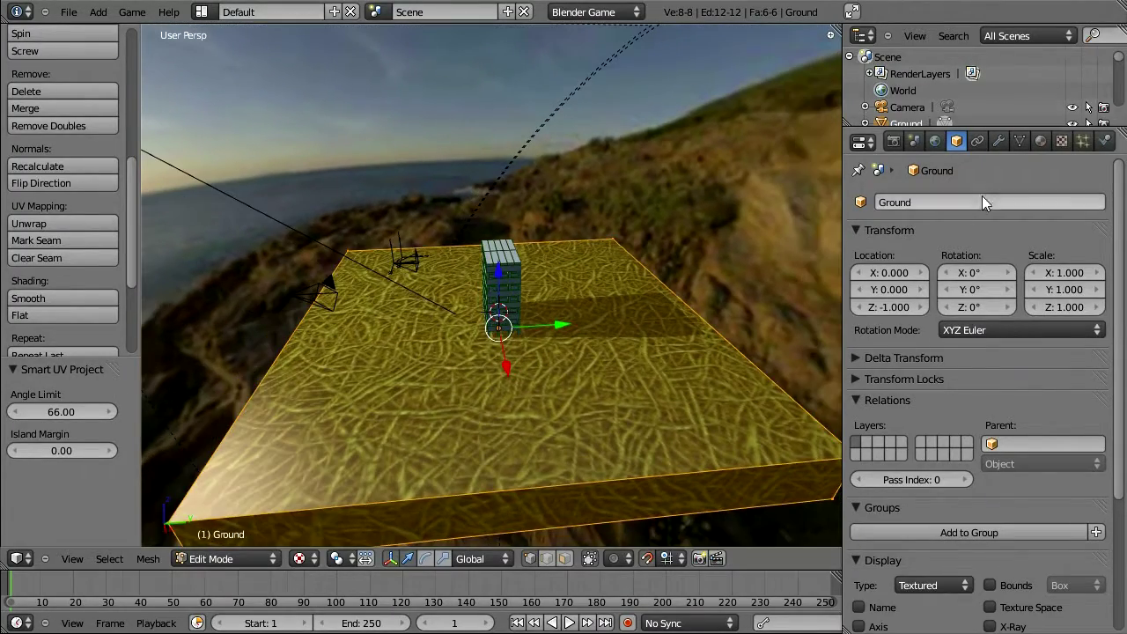
- Set the grass texture size to 10 on X, Y and Z and leave Edit Mode
{"action": "left_click", "coordinate": [1062, 141]}
{"action": "middle_click_drag", "start_coordinate": [396, 303], "coordinate": [451, 306]}
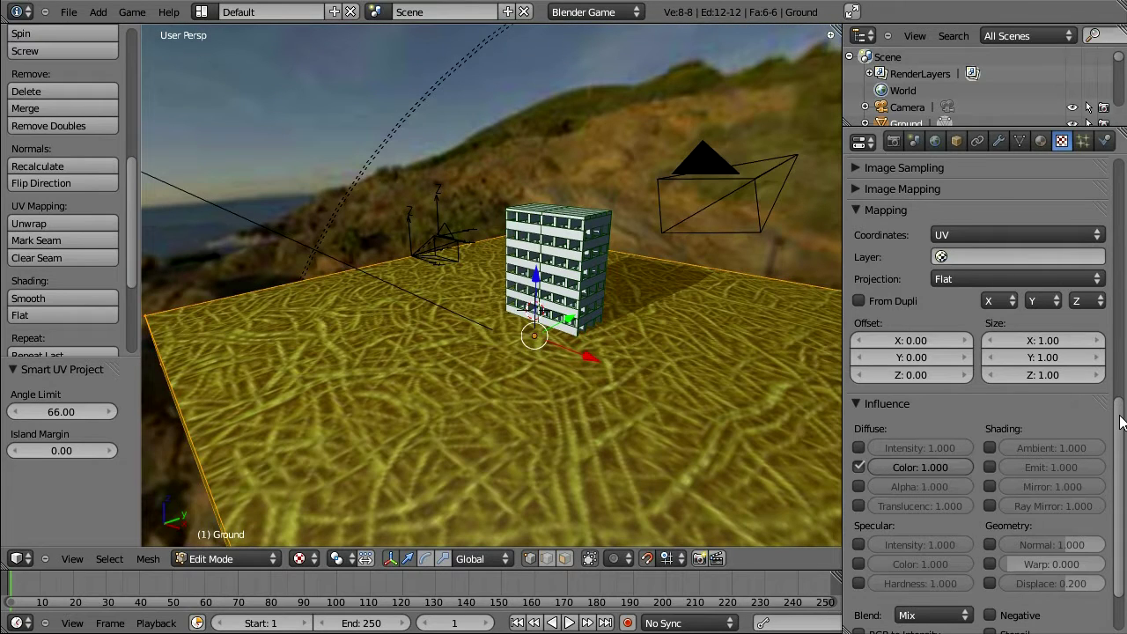
{"action": "scroll", "coordinate": [1121, 425], "scroll_direction": "up", "scroll_amount": 5}
{"action": "left_click", "coordinate": [1041, 445]}
{"action": "type", "text": "10"}
{"action": "key", "text": "Tab"}
{"action": "type", "text": "10"}
{"action": "key", "text": "Tab"}
{"action": "type", "text": "10"}
{"action": "key", "text": "Return"}
{"action": "middle_click_drag", "start_coordinate": [670, 414], "coordinate": [443, 397]}
{"action": "key", "text": "Tab"}
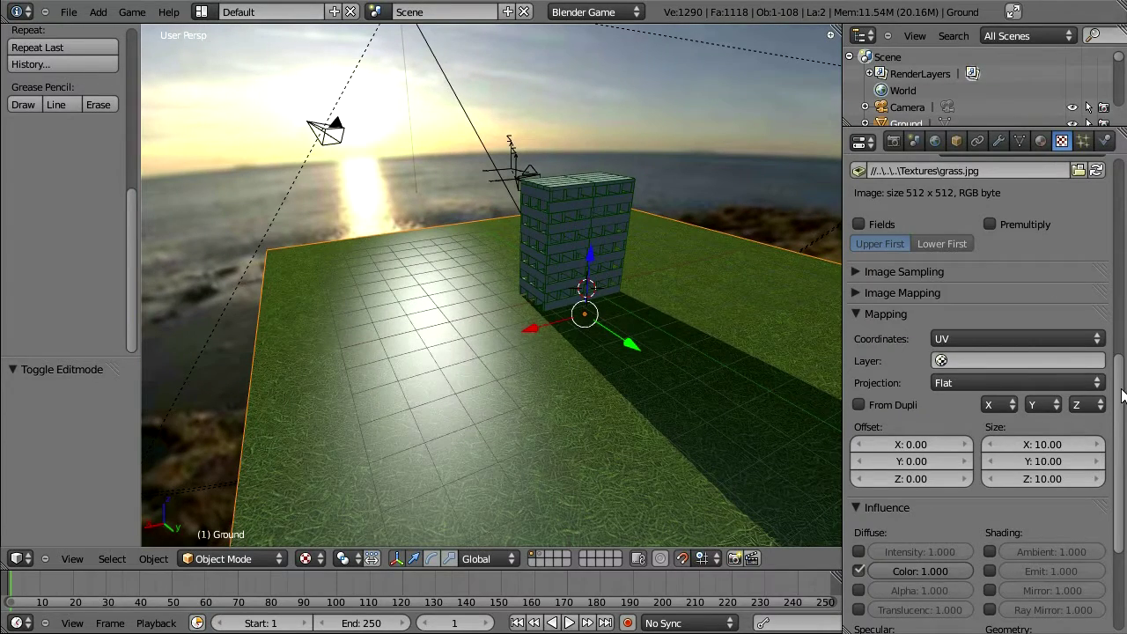
- Let the grass texture drive Specular Color at 0.75
{"action": "scroll", "coordinate": [1122, 396], "scroll_direction": "down", "scroll_amount": 5}
{"action": "middle_click_drag", "start_coordinate": [553, 373], "coordinate": [529, 252]}
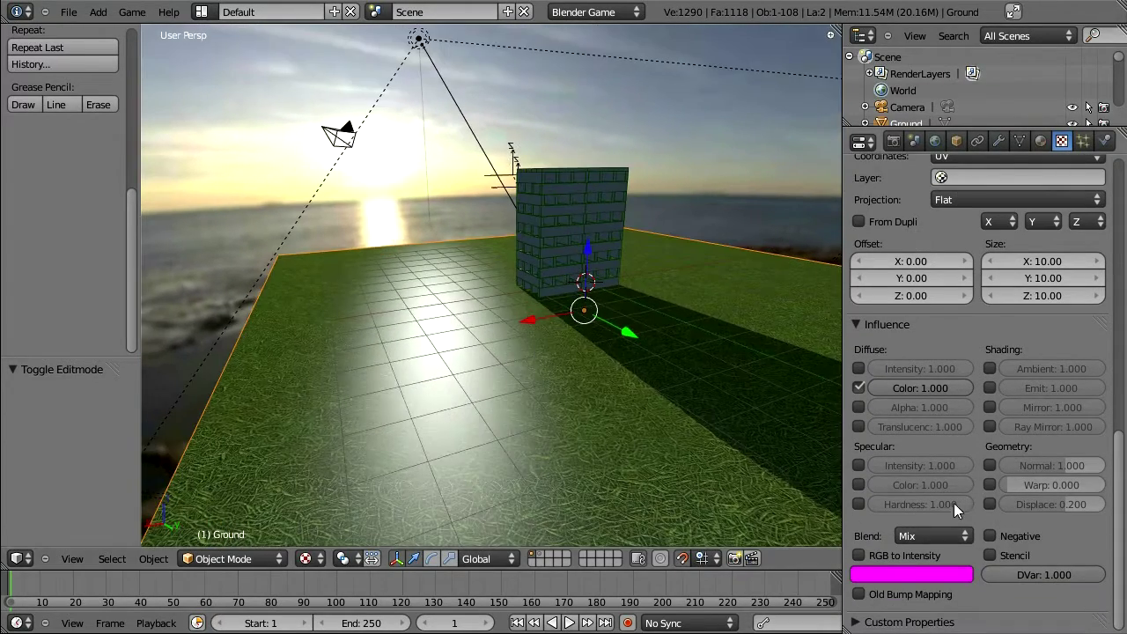
{"action": "left_click", "coordinate": [859, 485]}
{"action": "left_click", "coordinate": [922, 485]}
{"action": "type", "text": "0.6"}
{"action": "key", "text": "Return"}
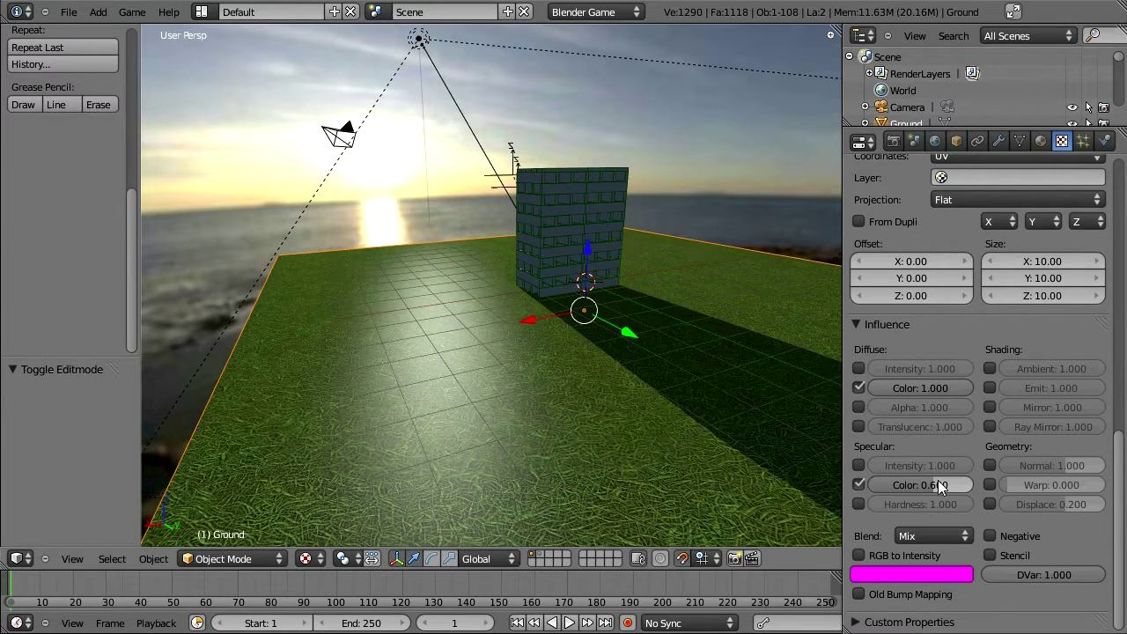
{"action": "middle_click_drag", "start_coordinate": [581, 422], "coordinate": [489, 410]}
{"action": "left_click", "coordinate": [915, 484]}
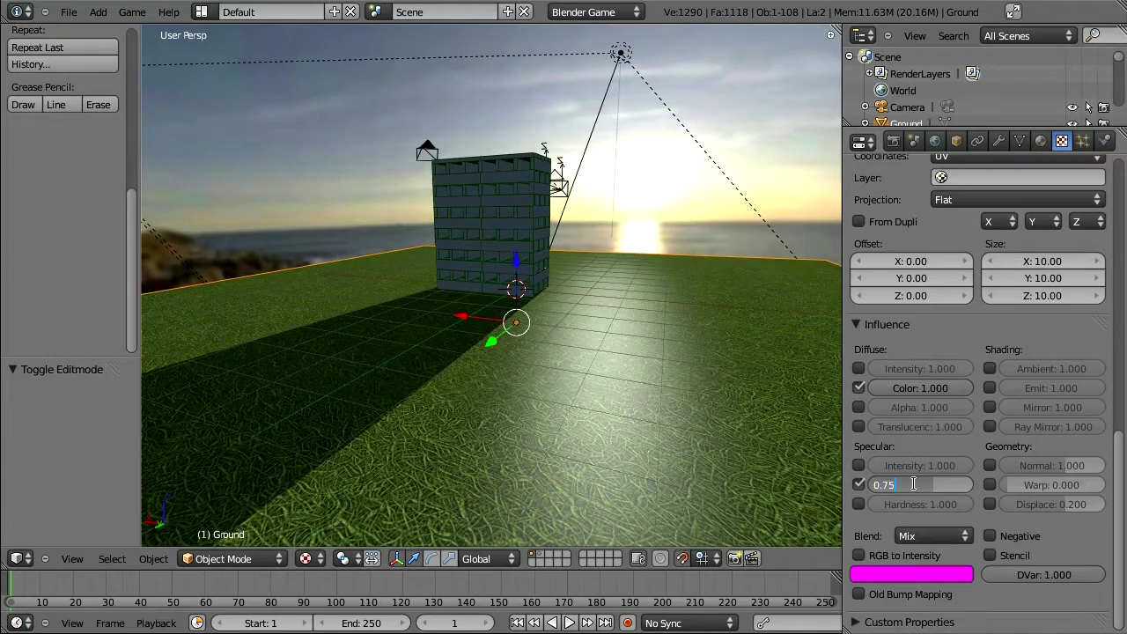
{"action": "key", "text": "Return"}
{"action": "middle_click_drag", "start_coordinate": [707, 327], "coordinate": [493, 348]}
{"action": "scroll", "coordinate": [30, 339], "scroll_direction": "up", "scroll_amount": 1}
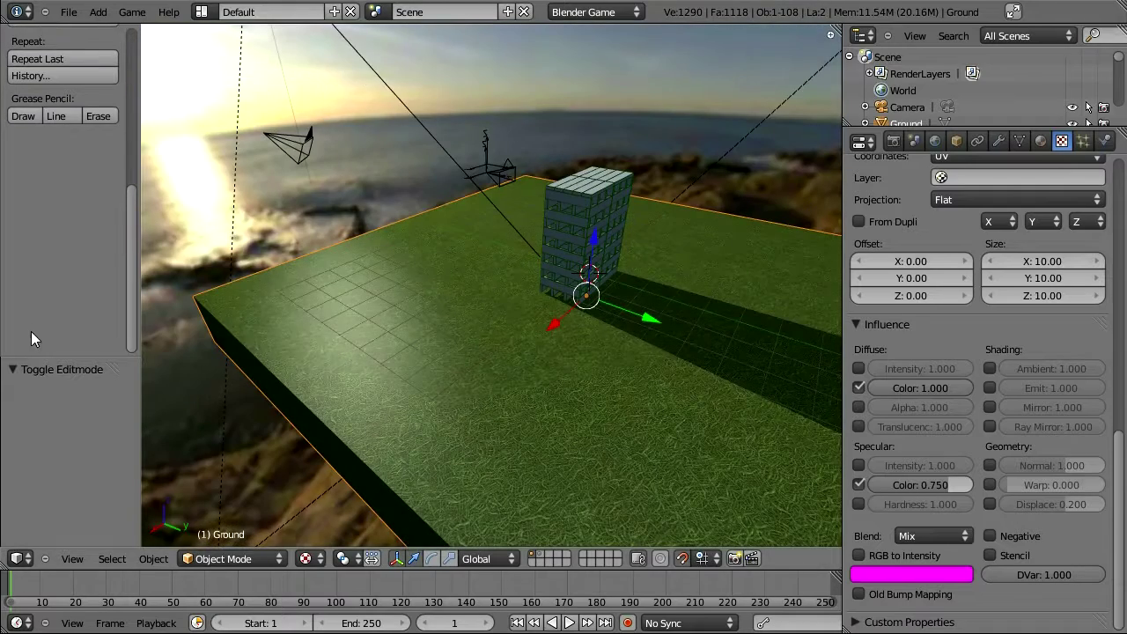
- Add an Image or Movie texture in the second slot loading grassNormalMap.jpg
{"action": "left_click_drag", "start_coordinate": [1120, 491], "coordinate": [1121, 203]}
{"action": "left_click", "coordinate": [919, 226]}
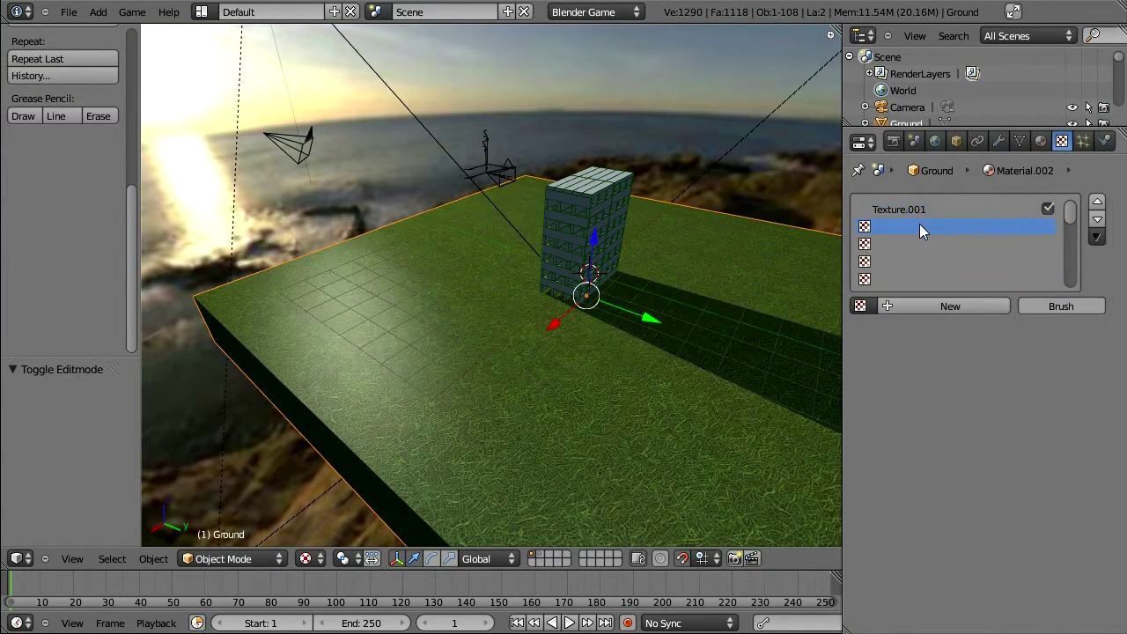
{"action": "left_click", "coordinate": [970, 308]}
{"action": "left_click", "coordinate": [985, 326]}
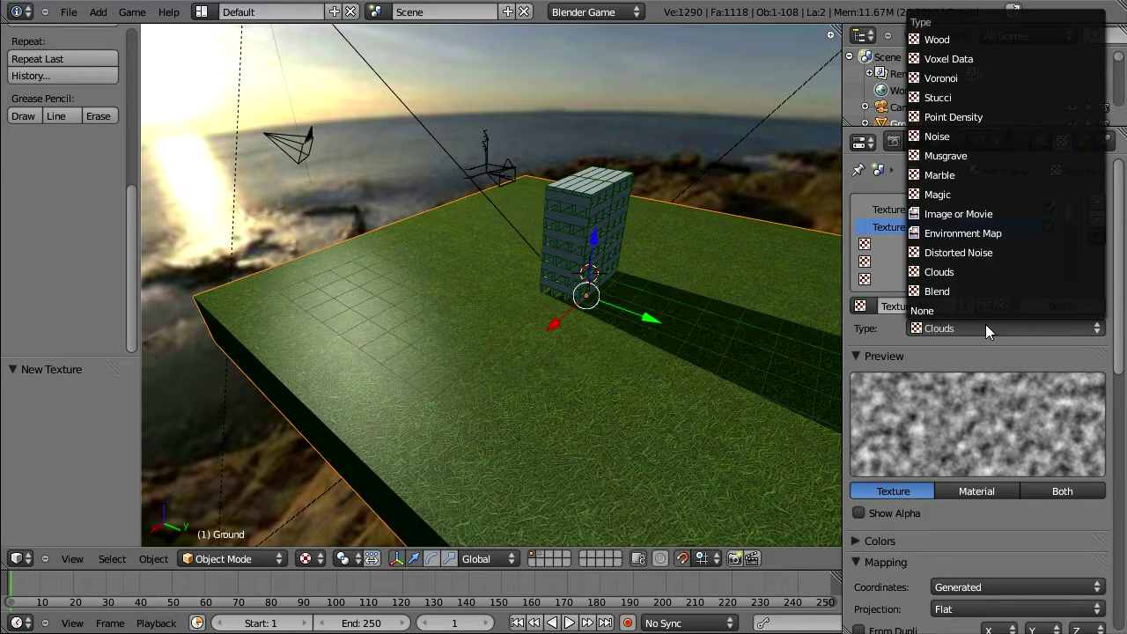
{"action": "left_click", "coordinate": [960, 213]}
{"action": "scroll", "coordinate": [1013, 396], "scroll_direction": "down", "scroll_amount": 5}
{"action": "left_click", "coordinate": [1054, 401]}
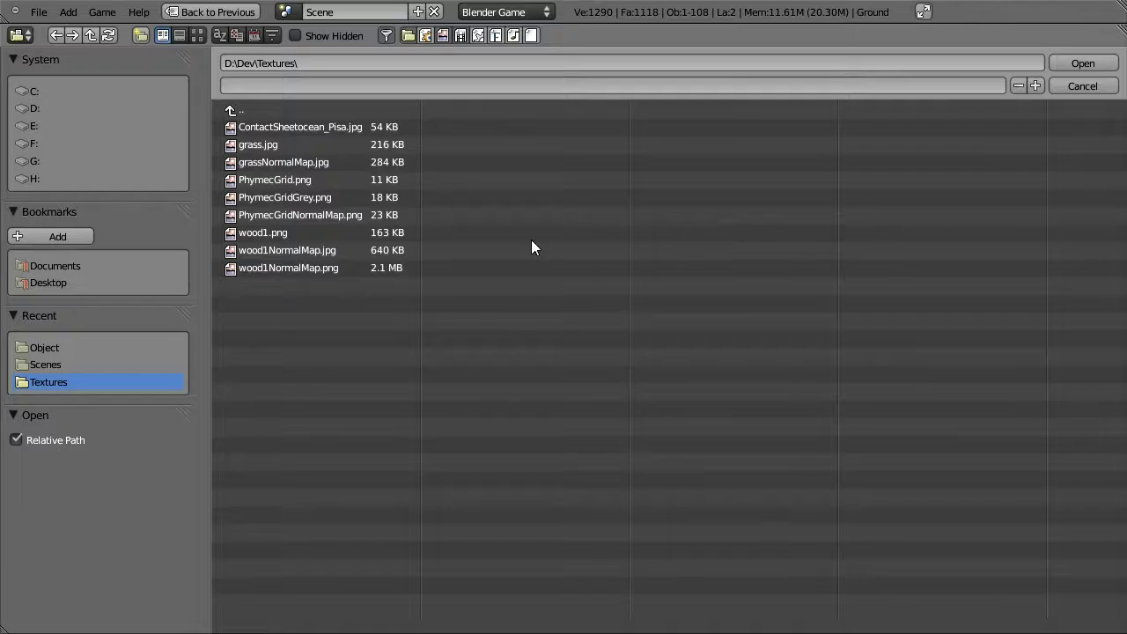
{"action": "left_click", "coordinate": [293, 163]}
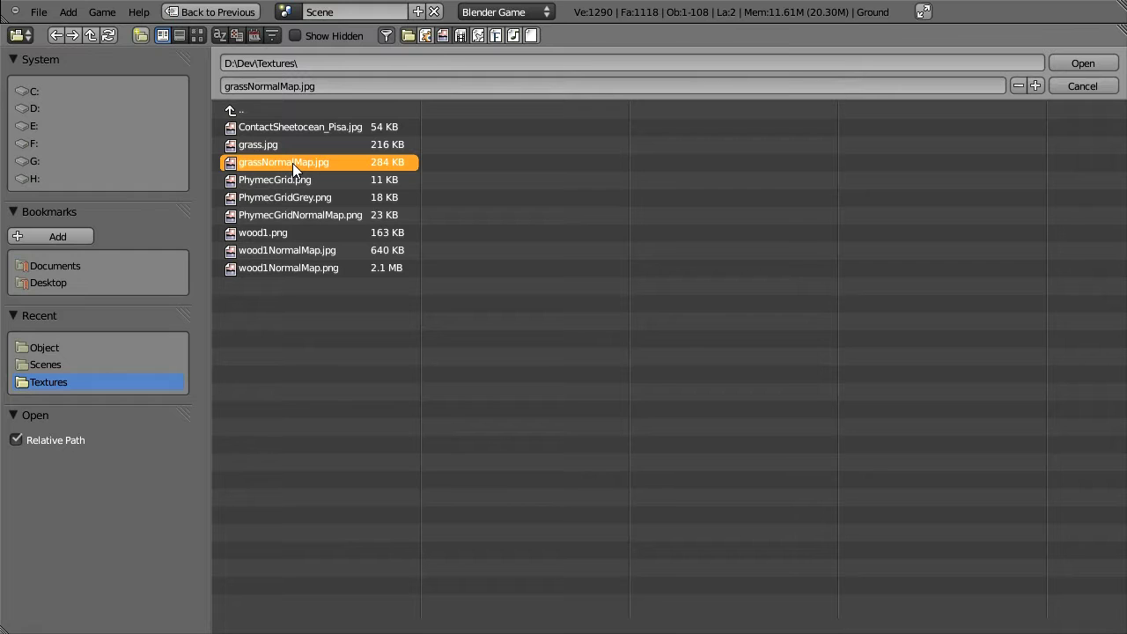
{"action": "double_click", "coordinate": [292, 163]}
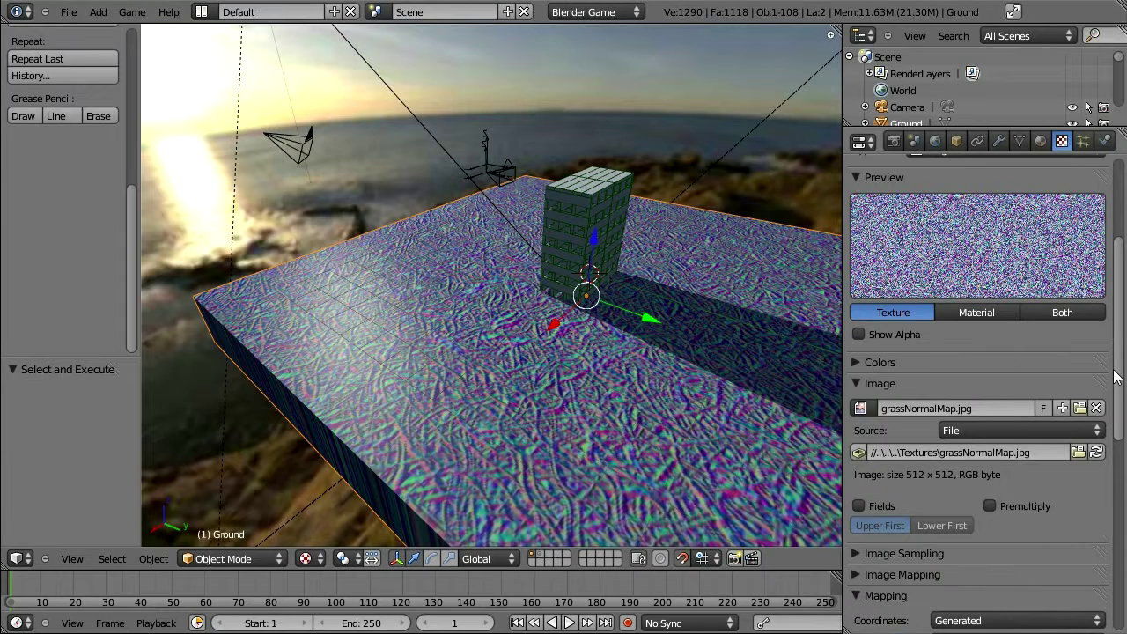
- Map the normal map texture with UV coordinates at size 10 on X, Y and Z
{"action": "scroll", "coordinate": [1042, 415], "scroll_direction": "down", "scroll_amount": 8}
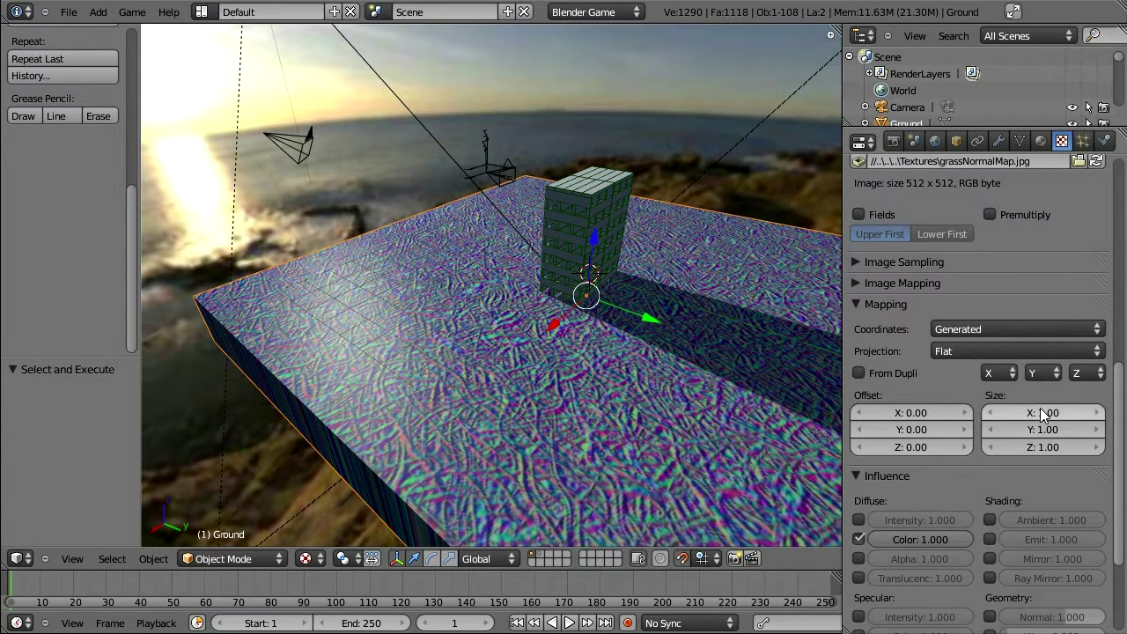
{"action": "left_click", "coordinate": [1007, 328]}
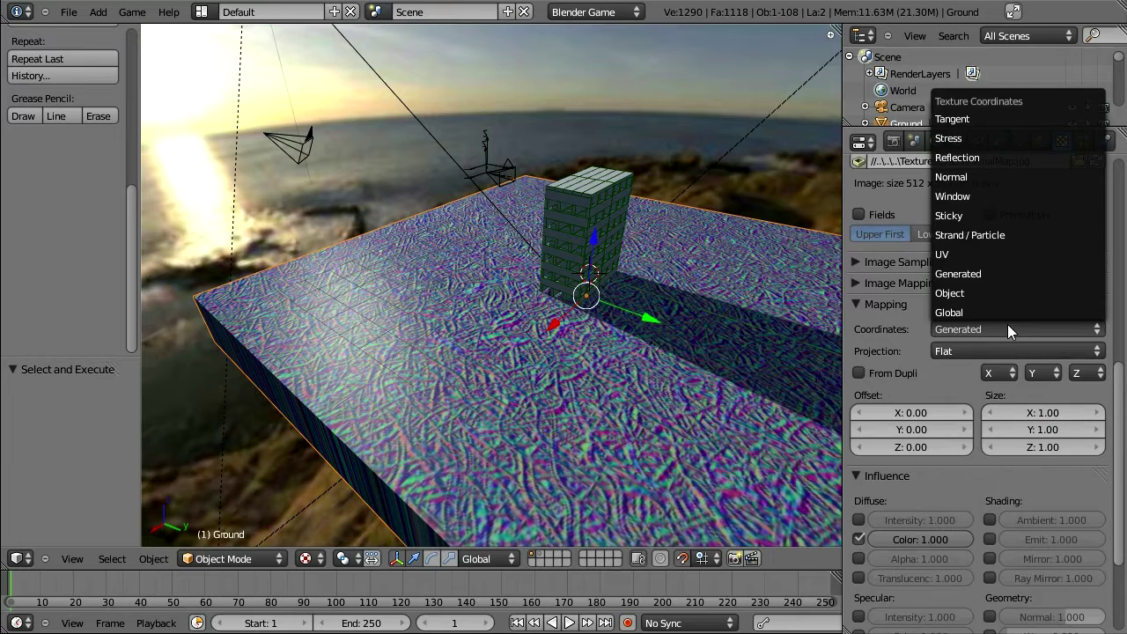
{"action": "left_click", "coordinate": [988, 255]}
{"action": "left_click", "coordinate": [1045, 432]}
{"action": "type", "text": "10"}
{"action": "key", "text": "Tab"}
{"action": "type", "text": "10"}
{"action": "key", "text": "Tab"}
{"action": "type", "text": "10"}
{"action": "key", "text": "Return"}
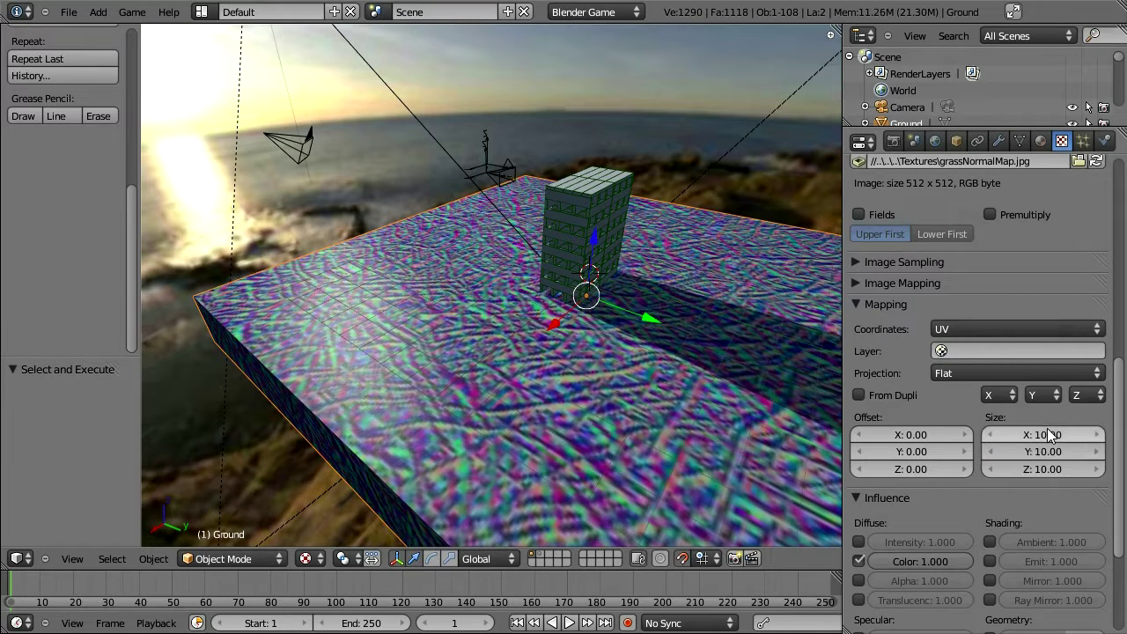
{"action": "left_click_drag", "start_coordinate": [1120, 454], "coordinate": [1121, 527]}
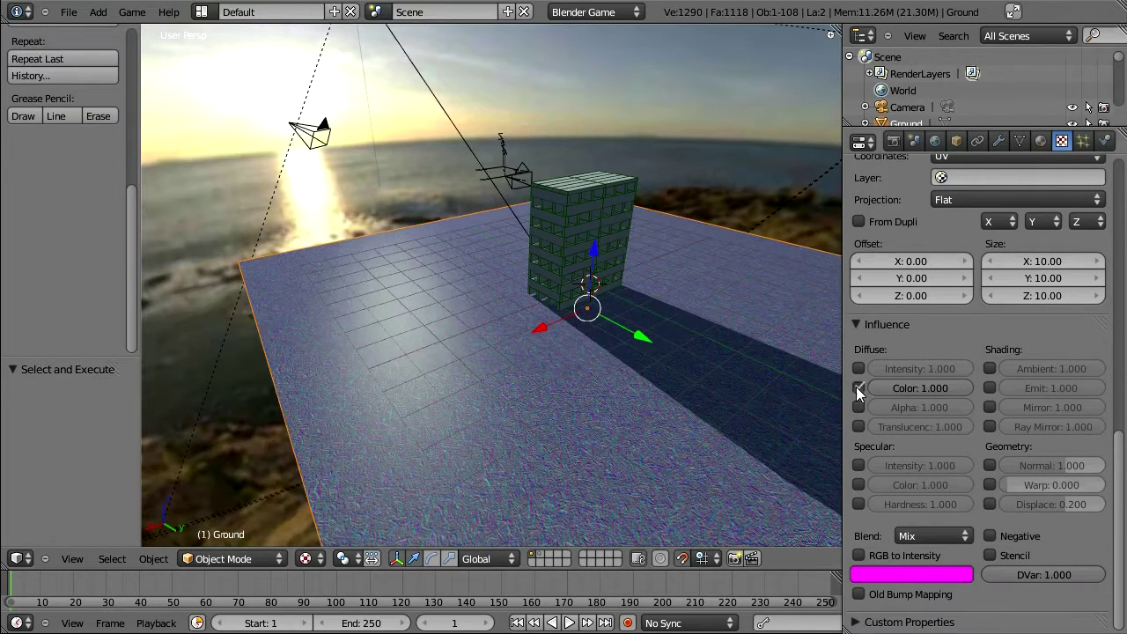
- Turn off Diffuse Color, enable Geometry Normal, and treat the image as a Tangent-space normal map
{"action": "left_click", "coordinate": [859, 389]}
{"action": "left_click", "coordinate": [990, 465]}
{"action": "left_click_drag", "start_coordinate": [1122, 517], "coordinate": [1122, 422]}
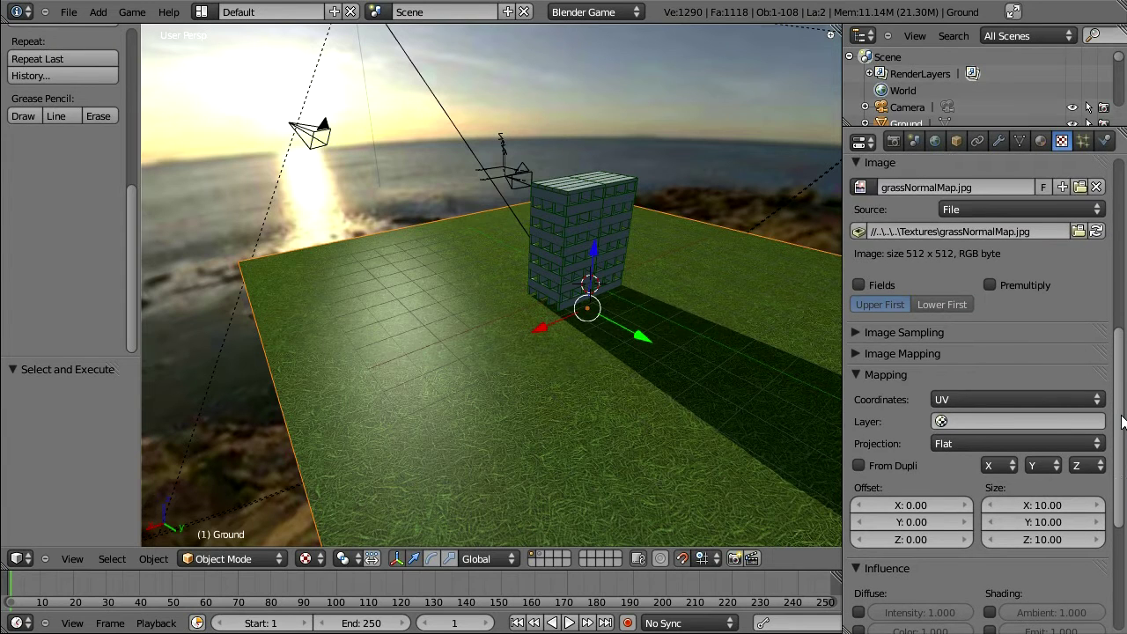
{"action": "left_click", "coordinate": [856, 333]}
{"action": "left_click", "coordinate": [989, 358]}
{"action": "left_click", "coordinate": [1029, 376]}
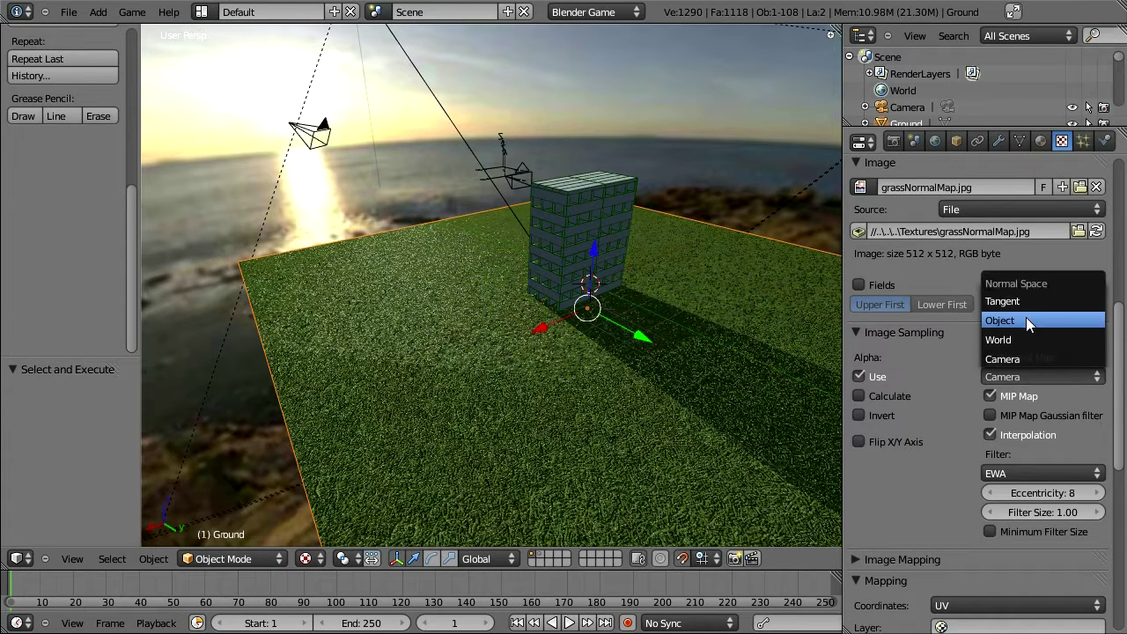
{"action": "left_click", "coordinate": [1026, 303]}
{"action": "middle_click_drag", "start_coordinate": [659, 493], "coordinate": [627, 435]}
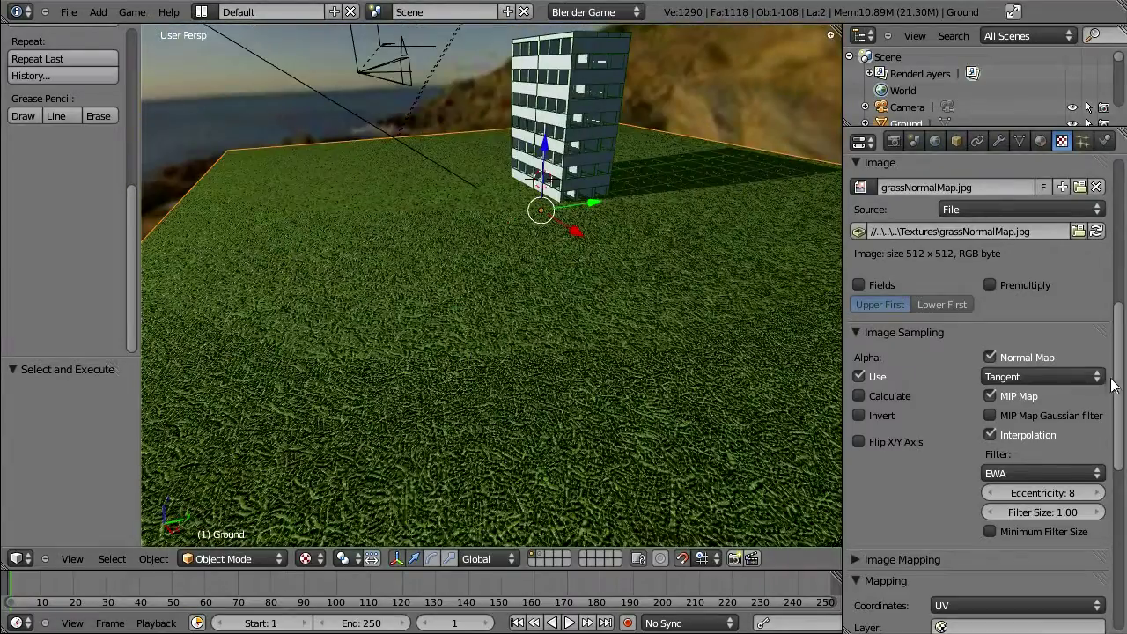
- Set the normal influence strength to 0.5 and check the grass relief
{"action": "scroll", "coordinate": [1120, 368], "scroll_direction": "down", "scroll_amount": 10}
{"action": "left_click", "coordinate": [1043, 495]}
{"action": "type", "text": "0.5"}
{"action": "key", "text": "Return"}
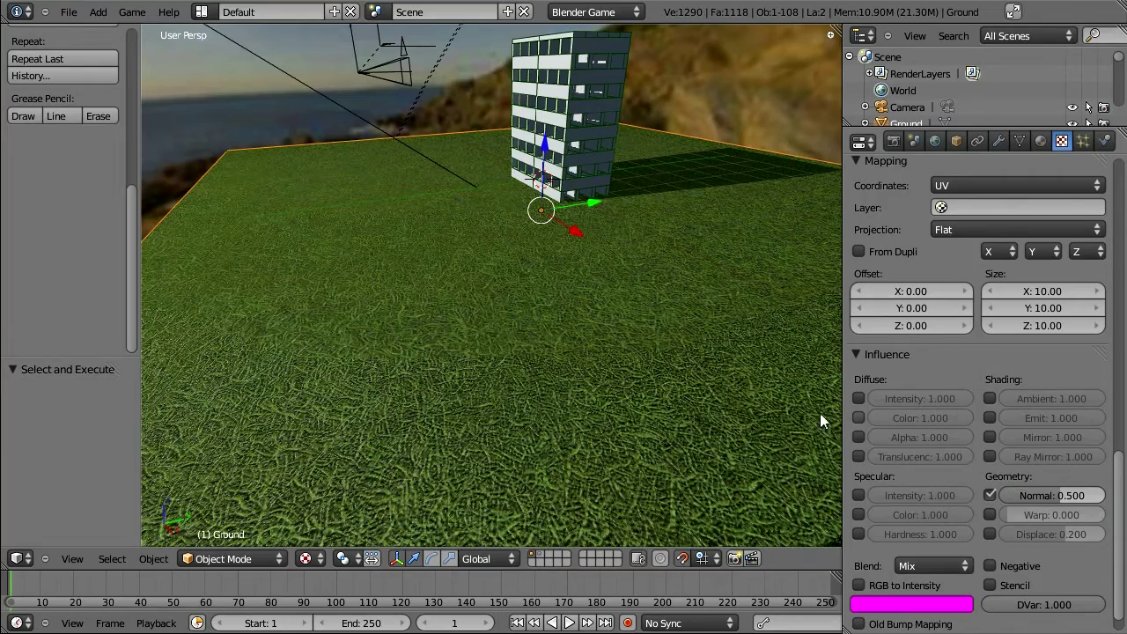
{"action": "mouse_move", "coordinate": [820, 413]}
{"action": "middle_mouse_down"}
{"action": "mouse_move", "coordinate": [494, 388]}
{"action": "mouse_move", "coordinate": [804, 421]}
{"action": "middle_mouse_up"}
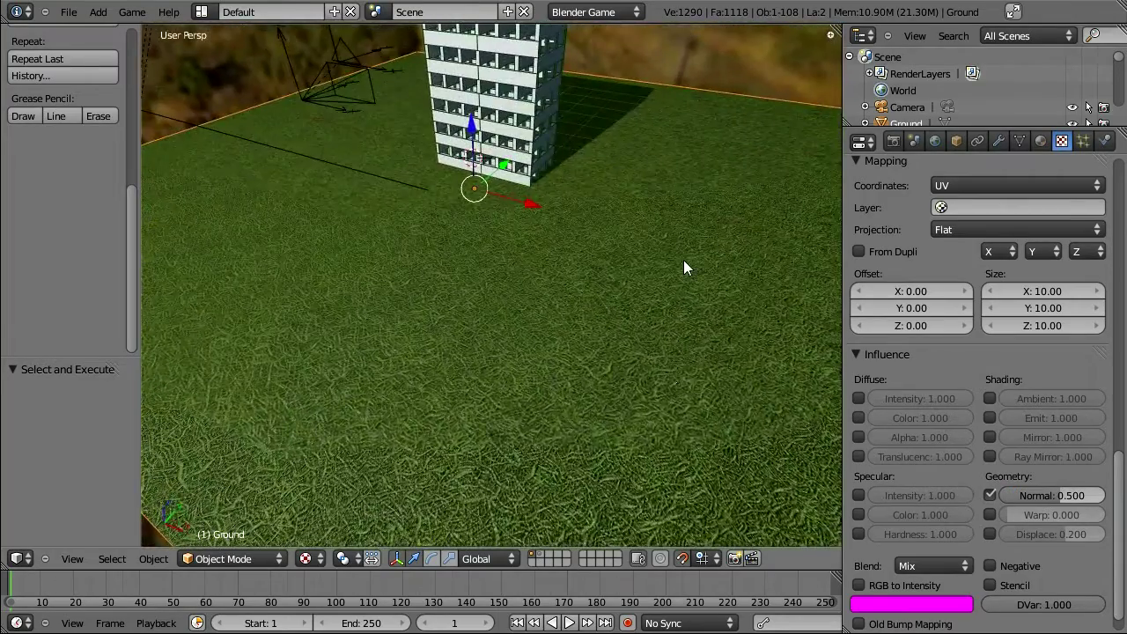
{"action": "middle_click_drag", "start_coordinate": [683, 260], "coordinate": [485, 358]}
{"action": "scroll", "coordinate": [485, 358], "scroll_direction": "up", "scroll_amount": 8}
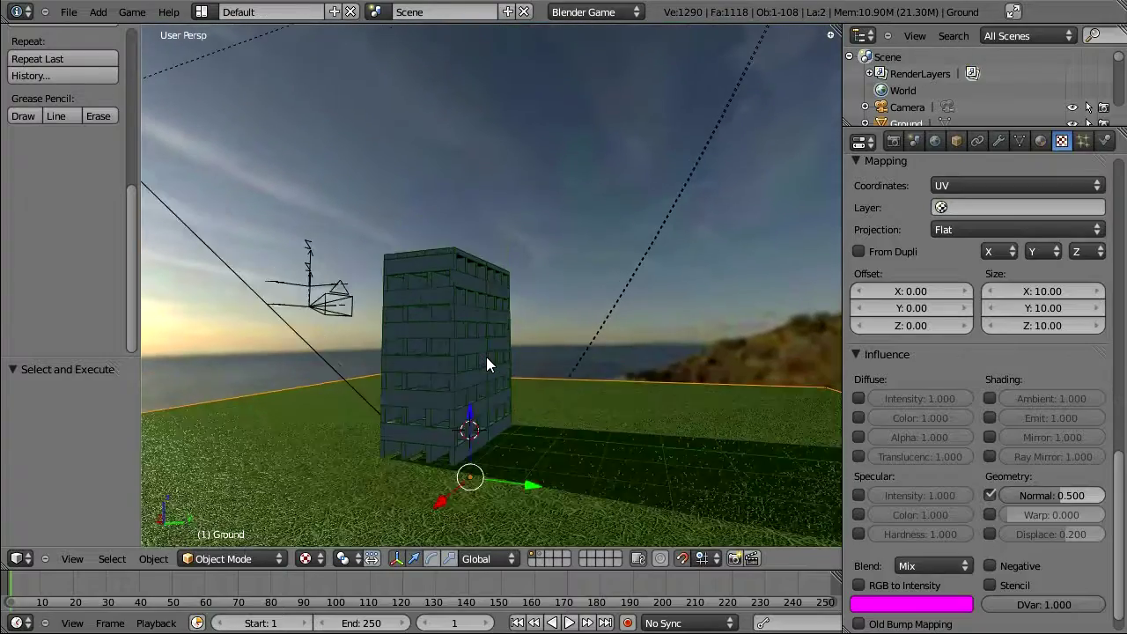
{"action": "middle_click_drag", "start_coordinate": [544, 312], "coordinate": [499, 363]}
{"action": "middle_click_drag", "start_coordinate": [512, 179], "coordinate": [464, 205]}
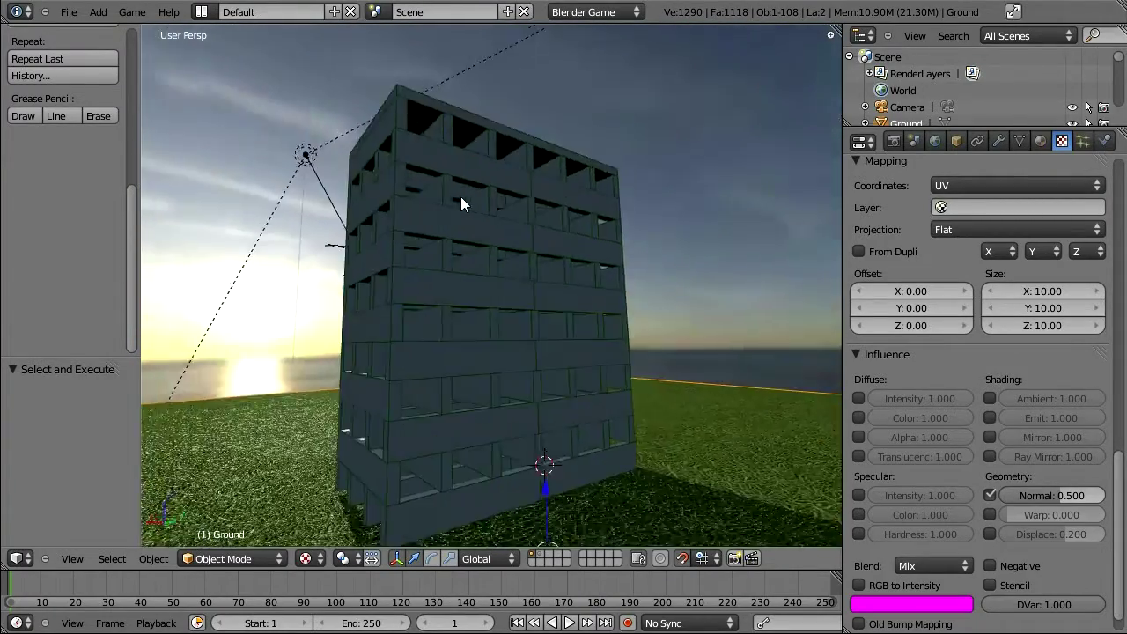
{"action": "mouse_move", "coordinate": [534, 151]}
{"action": "middle_mouse_down"}
{"action": "mouse_move", "coordinate": [461, 181]}
{"action": "mouse_move", "coordinate": [597, 180]}
{"action": "mouse_move", "coordinate": [365, 220]}
{"action": "mouse_move", "coordinate": [344, 209]}
{"action": "middle_mouse_up"}
{"action": "middle_click_drag", "start_coordinate": [313, 291], "coordinate": [295, 291]}
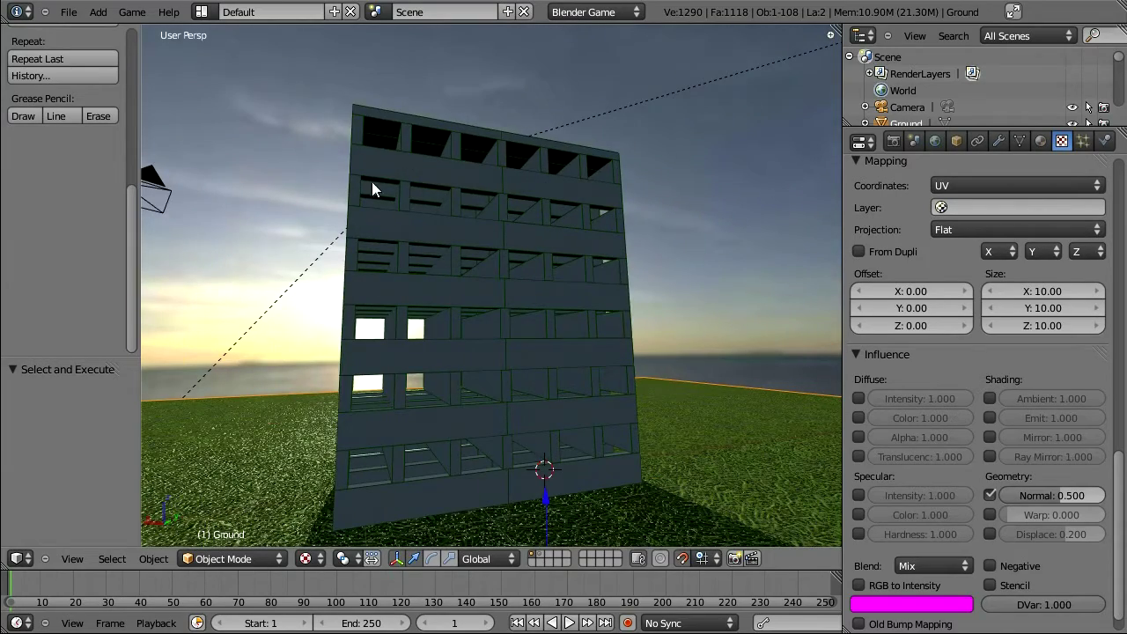
{"action": "middle_click_drag", "start_coordinate": [374, 204], "coordinate": [446, 221]}
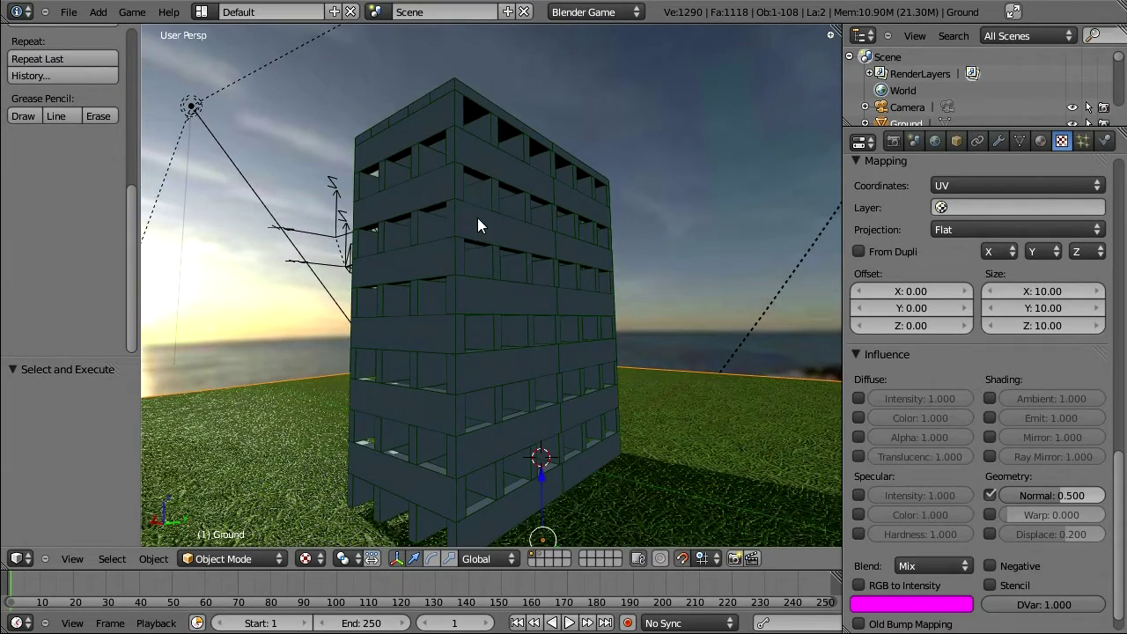
- Add a Hemi lamp and rotate it 180° about X
{"action": "key", "text": "shift+a"}
{"action": "mouse_move", "coordinate": [477, 219]}
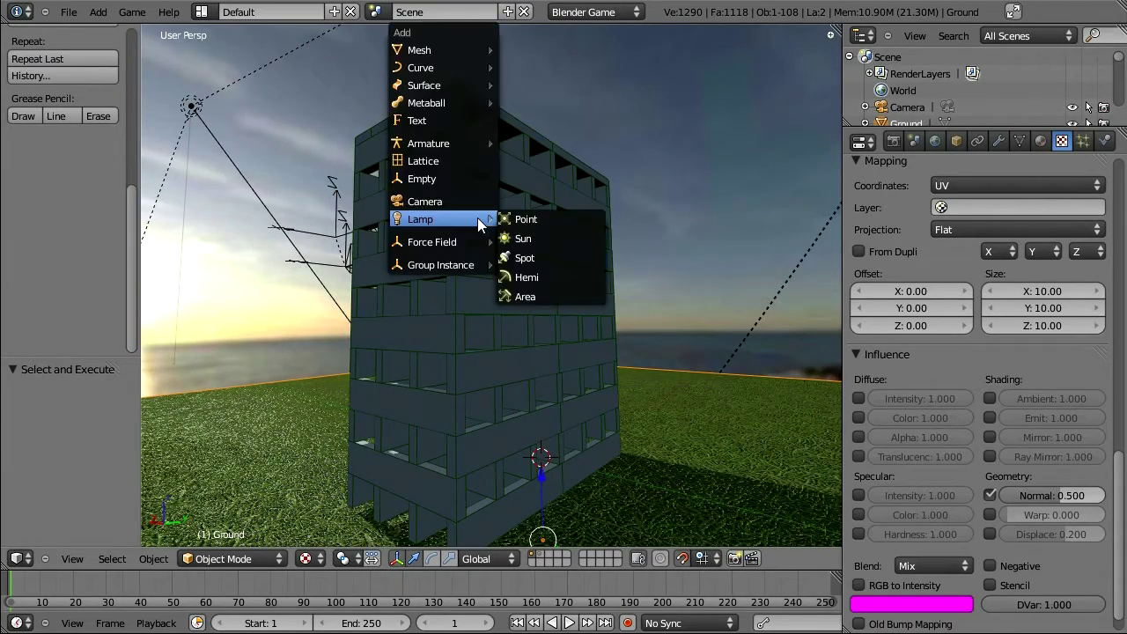
{"action": "left_click", "coordinate": [556, 275]}
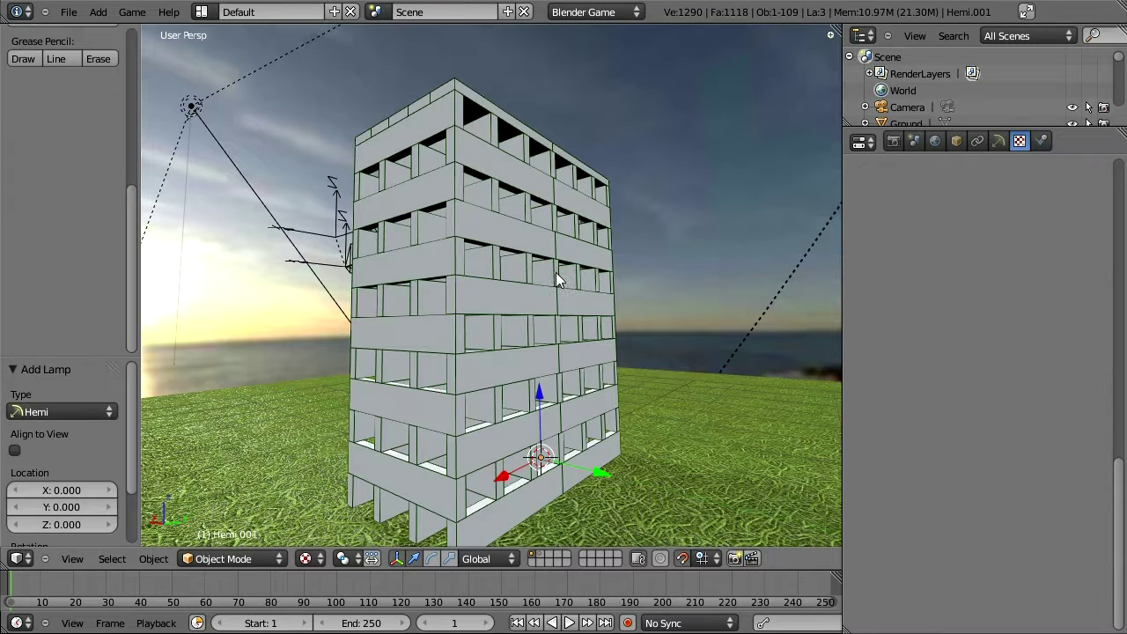
{"action": "left_click", "coordinate": [955, 141]}
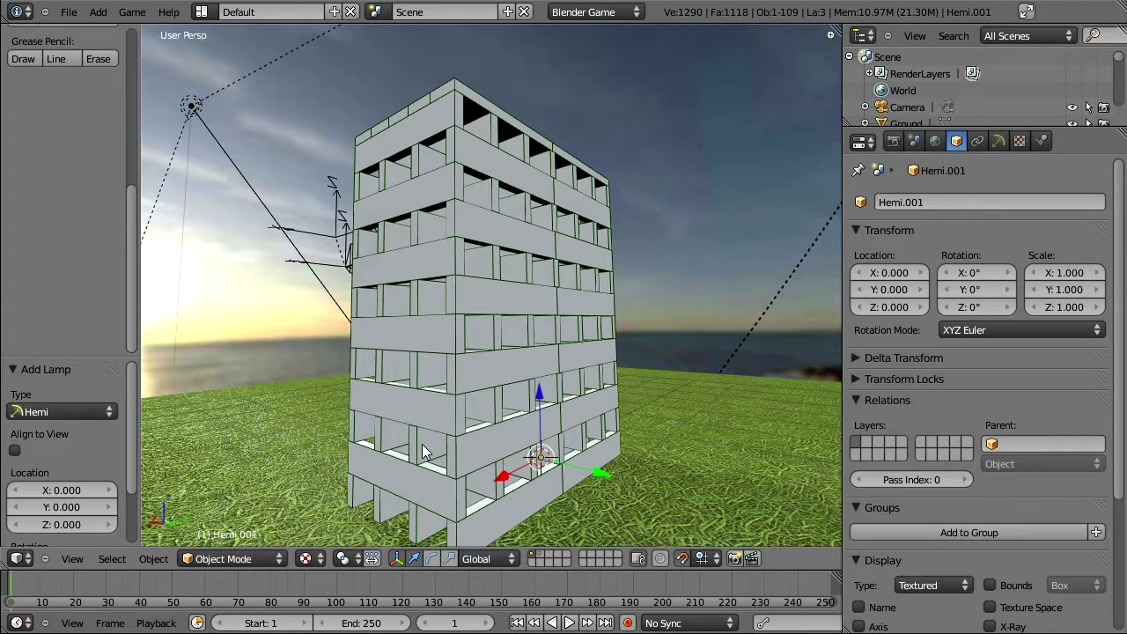
{"action": "left_click", "coordinate": [974, 273]}
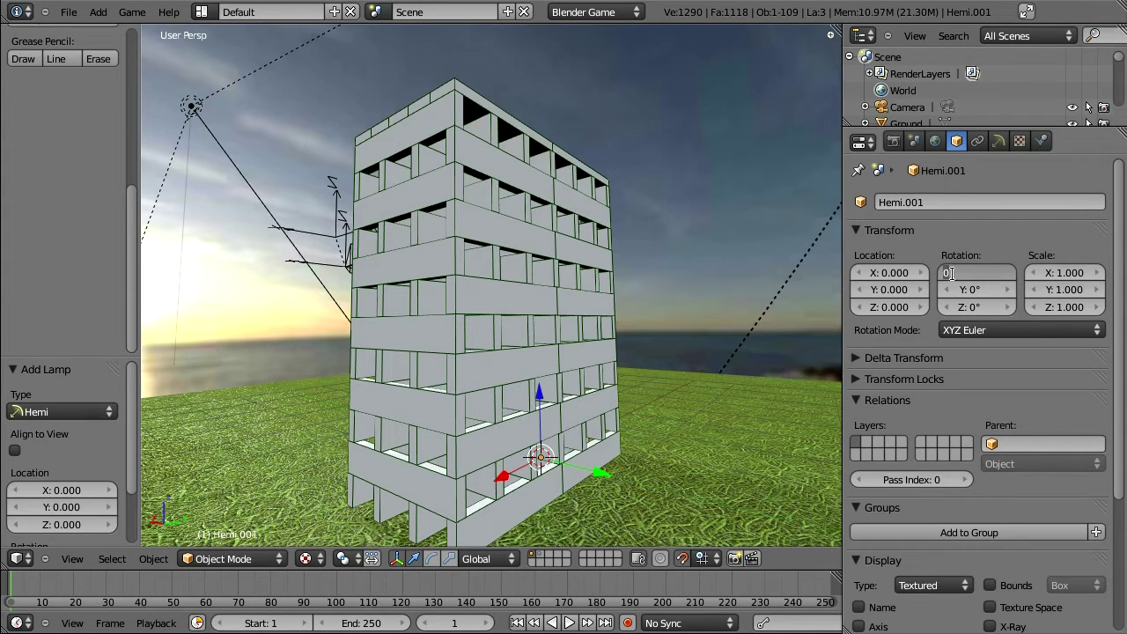
{"action": "type", "text": "180"}
{"action": "key", "text": "Return"}
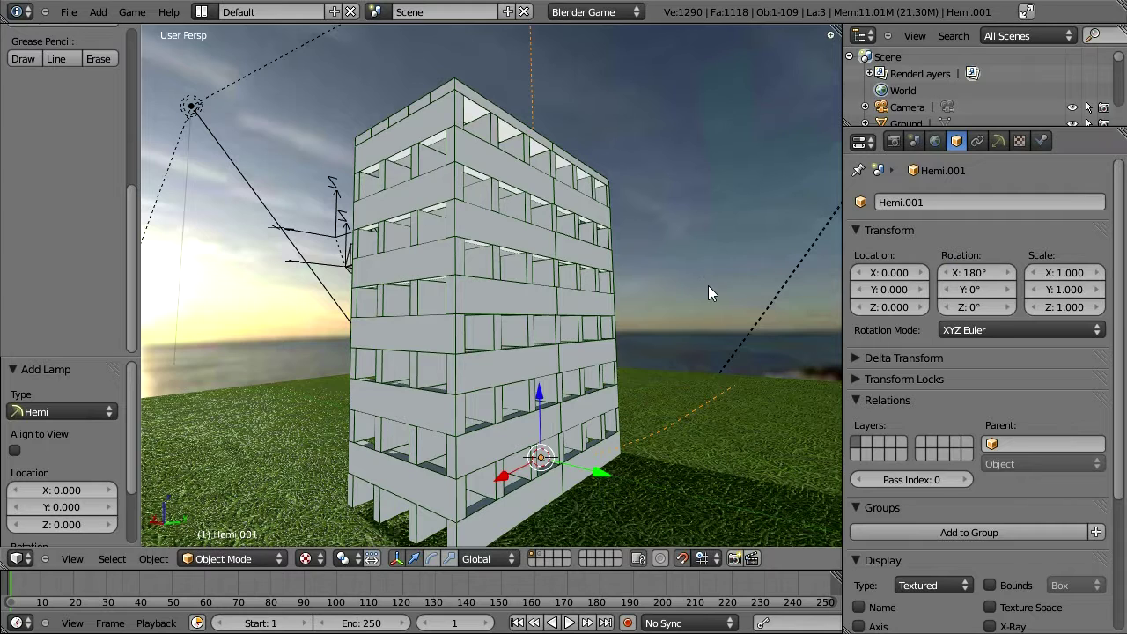
- Tint the Hemi lamp dark green with colour value 0.05
{"action": "left_click", "coordinate": [998, 142]}
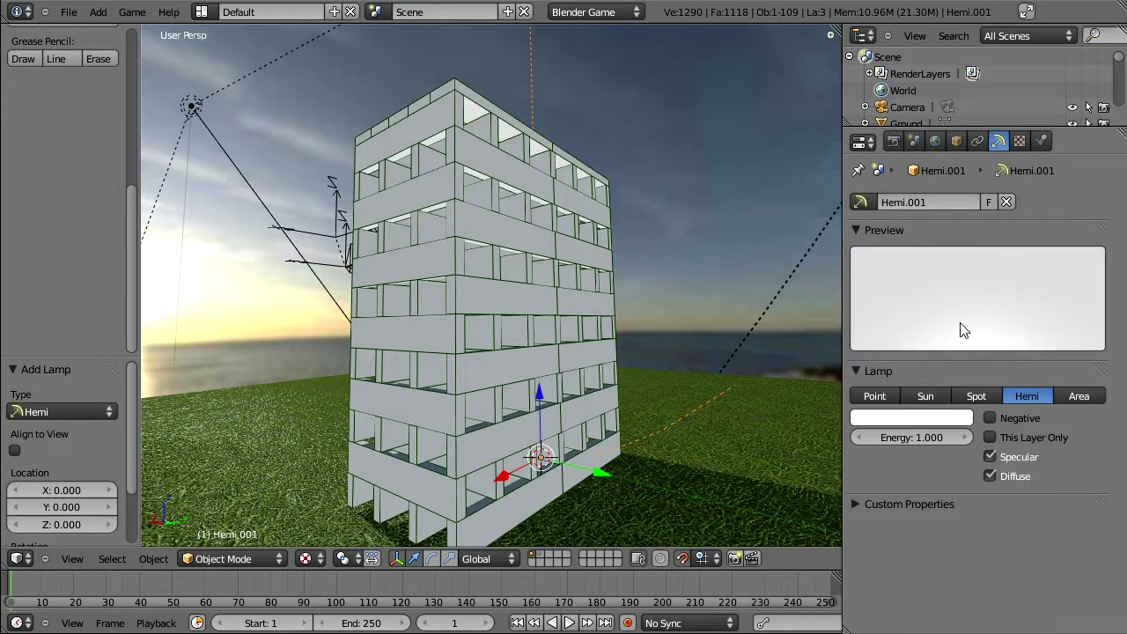
{"action": "left_click", "coordinate": [911, 418]}
{"action": "left_click_drag", "start_coordinate": [880, 246], "coordinate": [848, 233]}
{"action": "left_click", "coordinate": [874, 390]}
{"action": "type", "text": "0.05"}
{"action": "key", "text": "Return"}
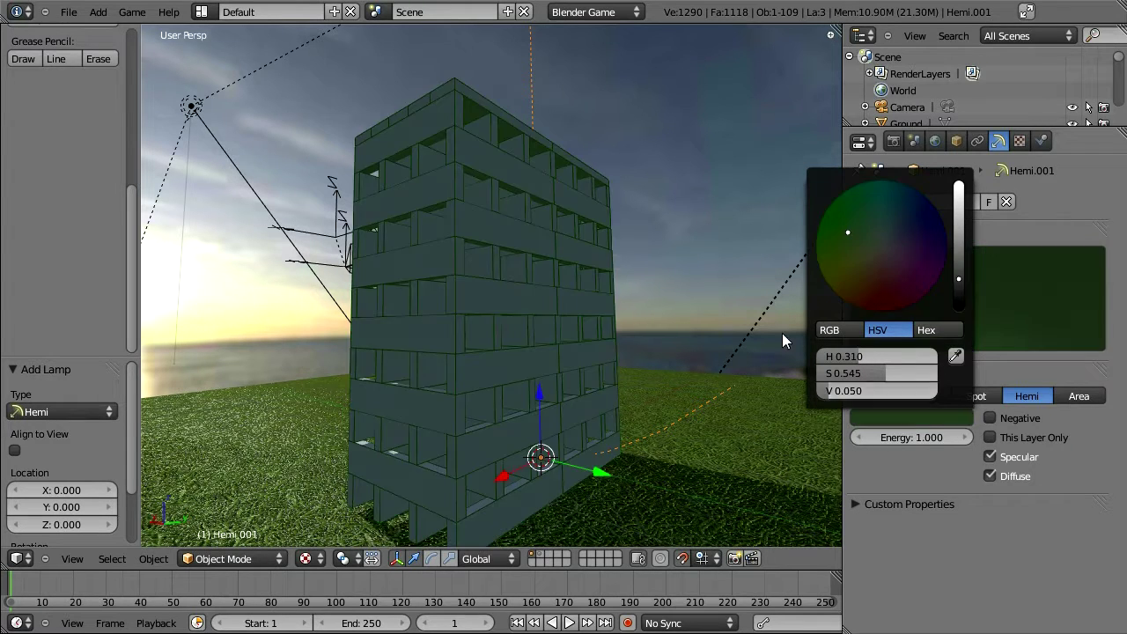
{"action": "middle_click_drag", "start_coordinate": [683, 314], "coordinate": [568, 395]}
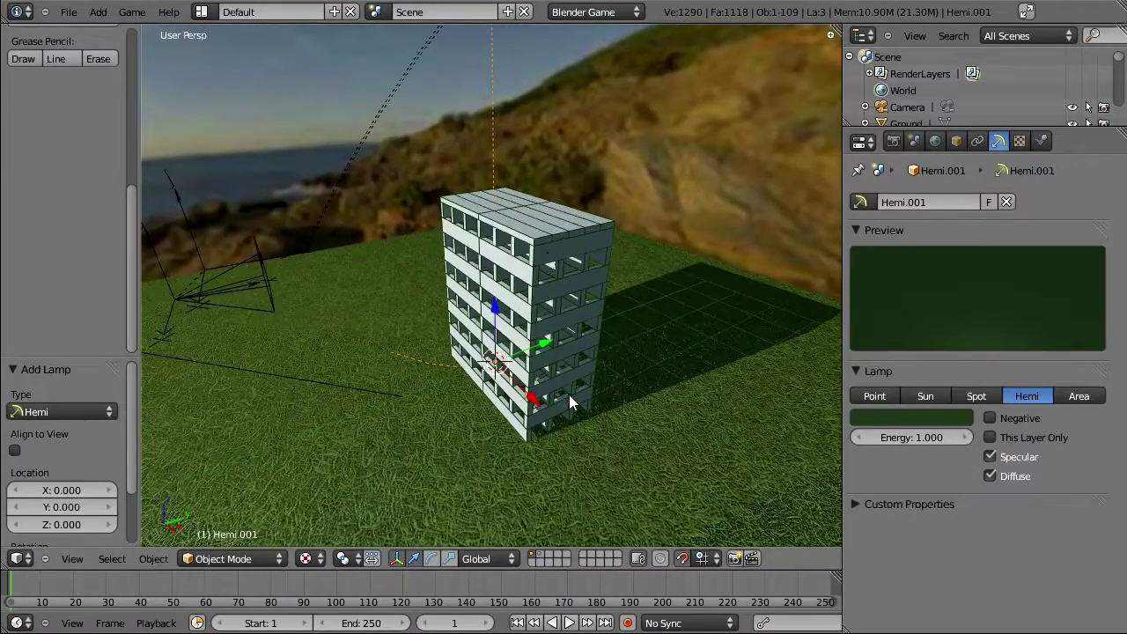
- Give the top plank's texture the Wood type and switch the render engine to Blender Render
{"action": "mouse_move", "coordinate": [533, 280]}
{"action": "middle_mouse_down"}
{"action": "mouse_move", "coordinate": [289, 273]}
{"action": "mouse_move", "coordinate": [601, 295]}
{"action": "mouse_move", "coordinate": [529, 286]}
{"action": "middle_mouse_up"}
{"action": "right_click", "coordinate": [561, 249]}
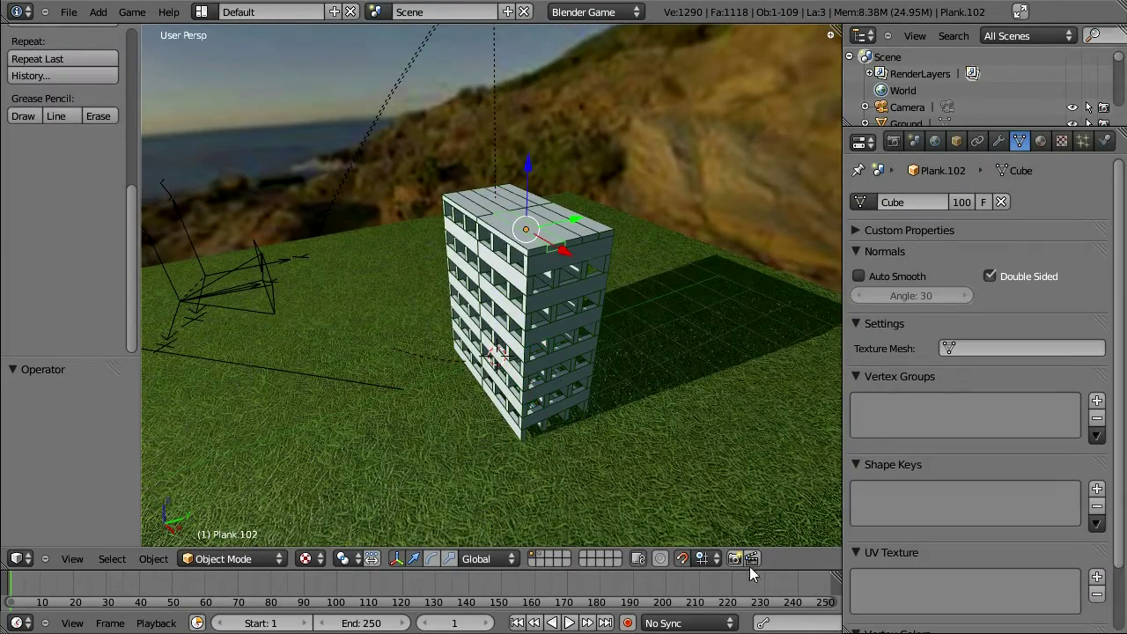
{"action": "left_click", "coordinate": [1061, 142]}
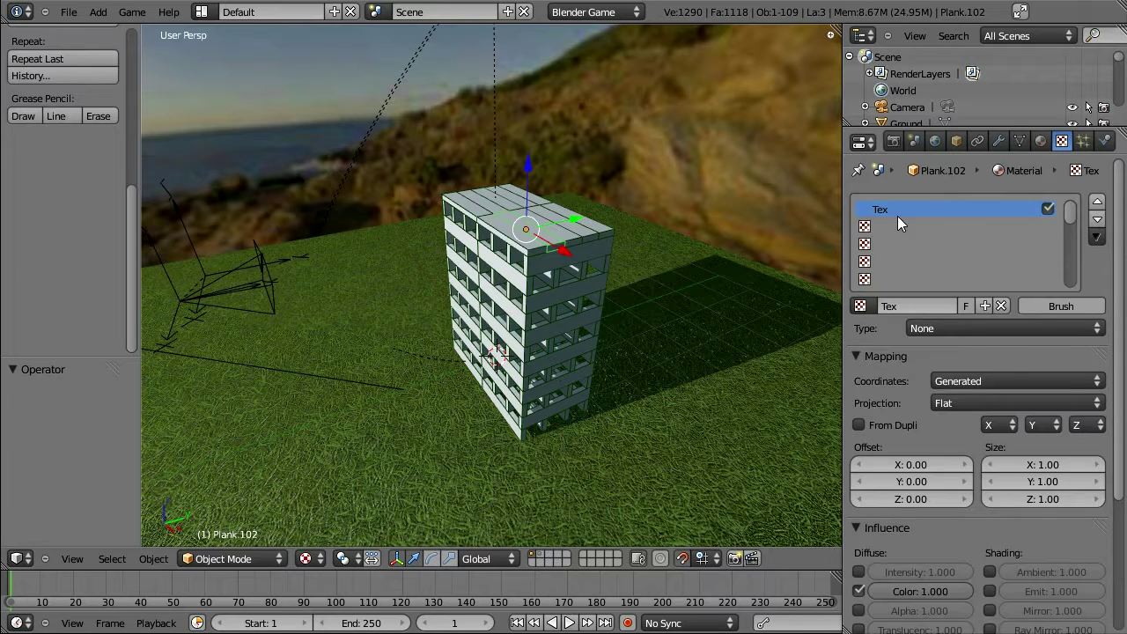
{"action": "left_click", "coordinate": [963, 326]}
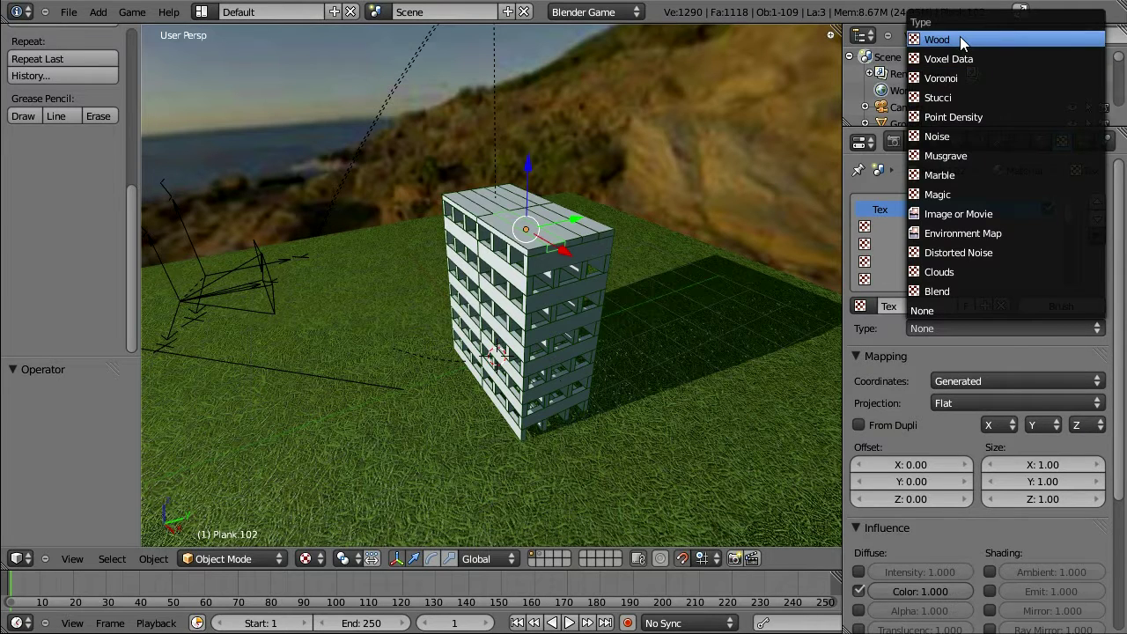
{"action": "left_click", "coordinate": [960, 36]}
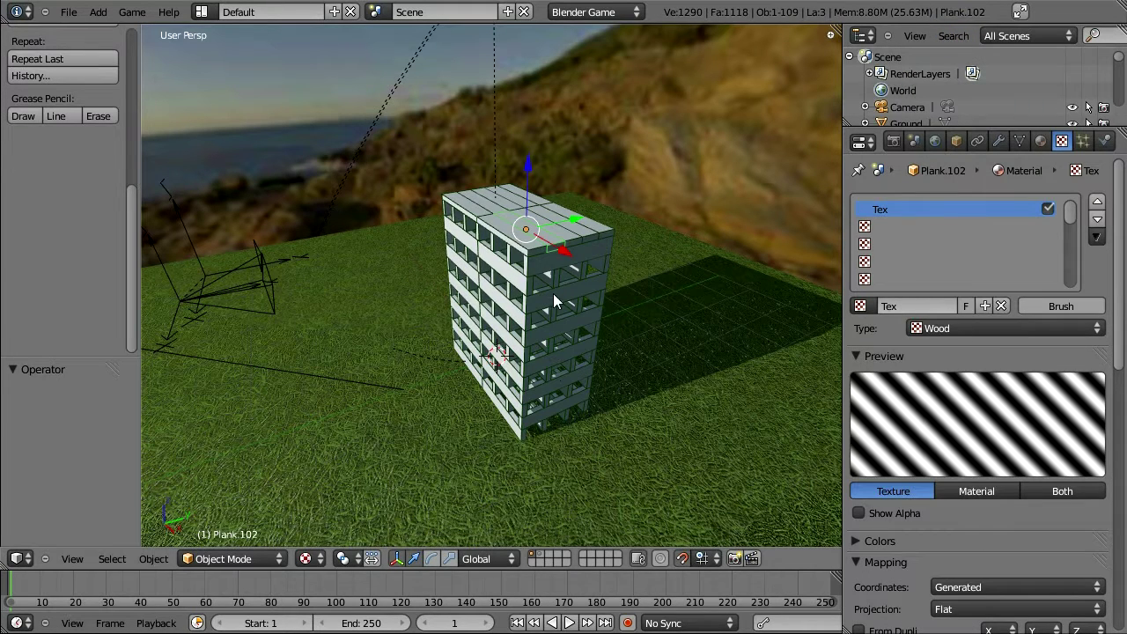
{"action": "left_click", "coordinate": [590, 14]}
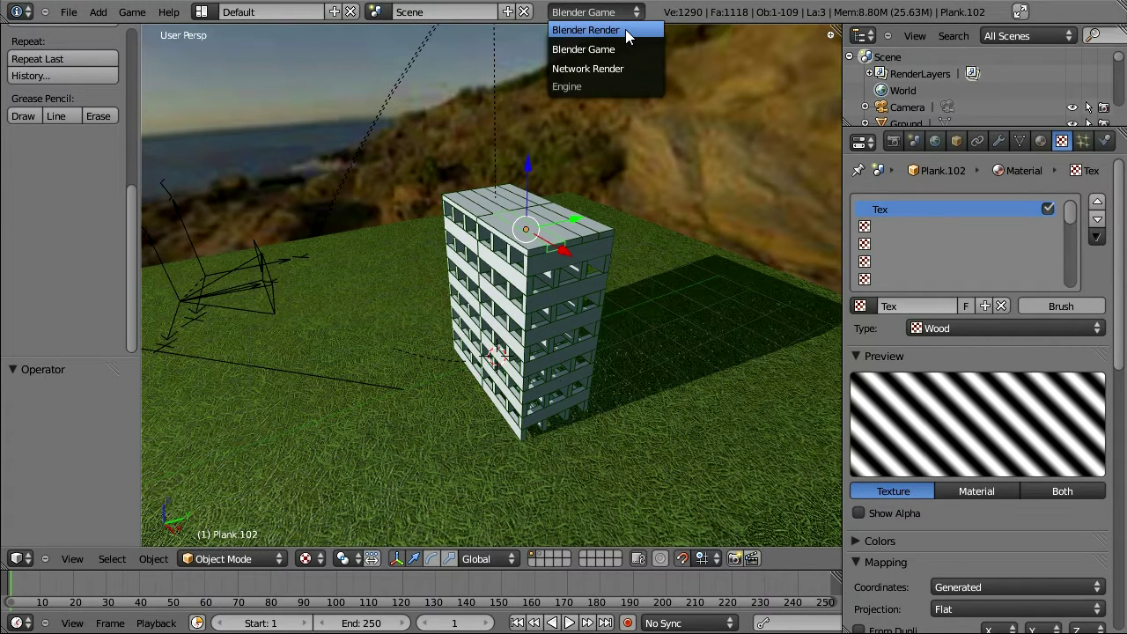
{"action": "left_click", "coordinate": [626, 32]}
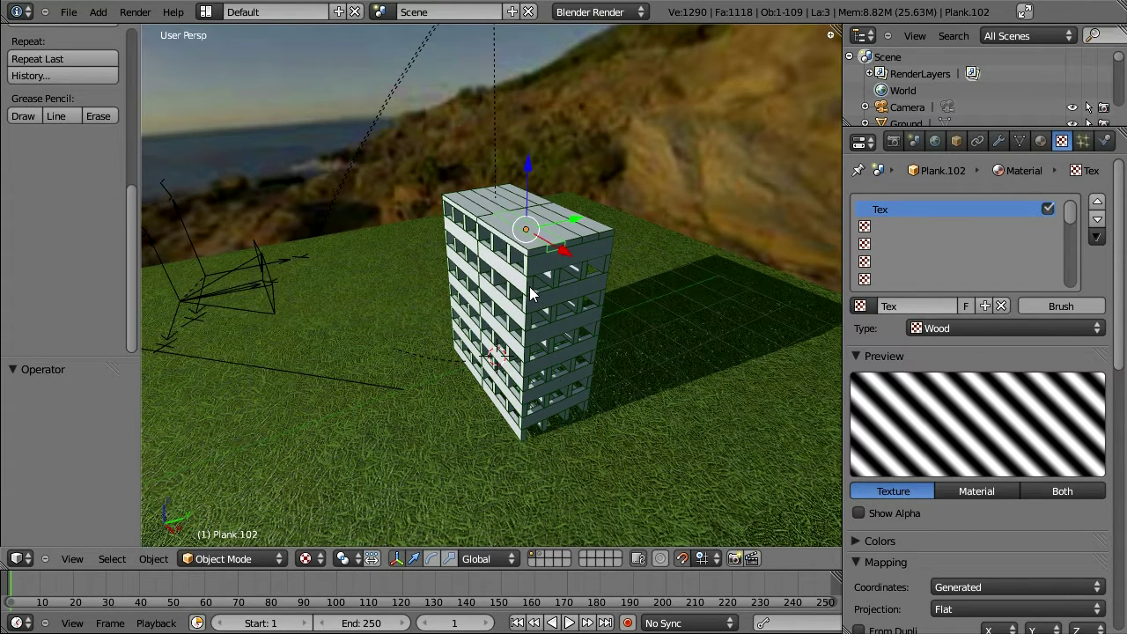
- Select all the tower's grouped planks and rotate them -20° about Z
{"action": "key", "text": "shift+g"}
{"action": "left_click", "coordinate": [518, 259]}
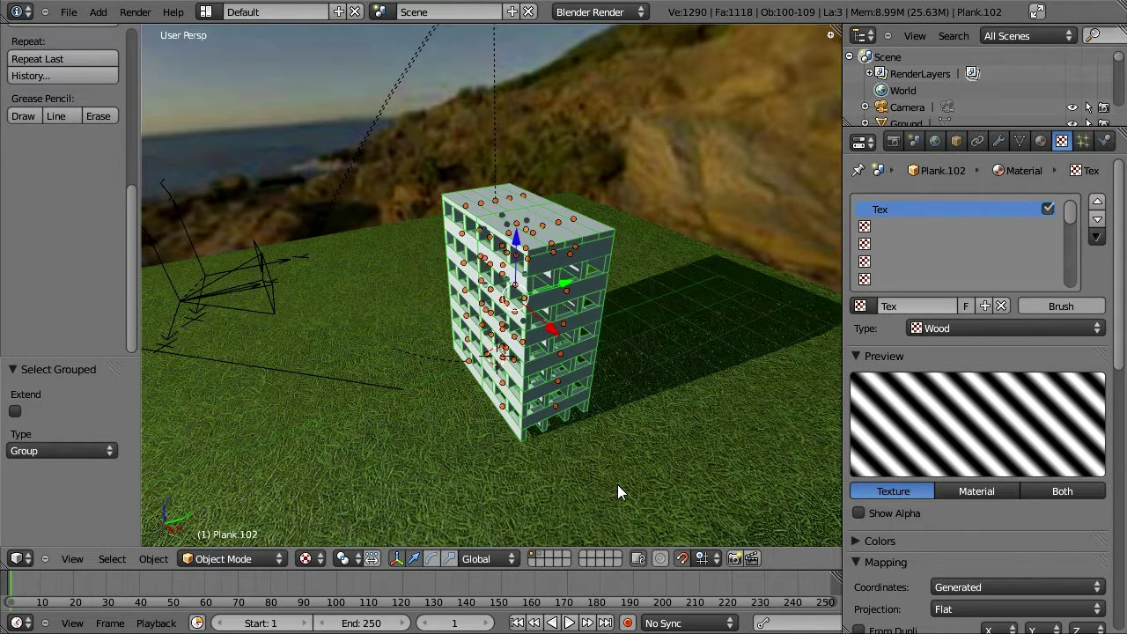
{"action": "key", "text": "r"}
{"action": "key", "text": "z"}
{"action": "left_click", "coordinate": [541, 491]}
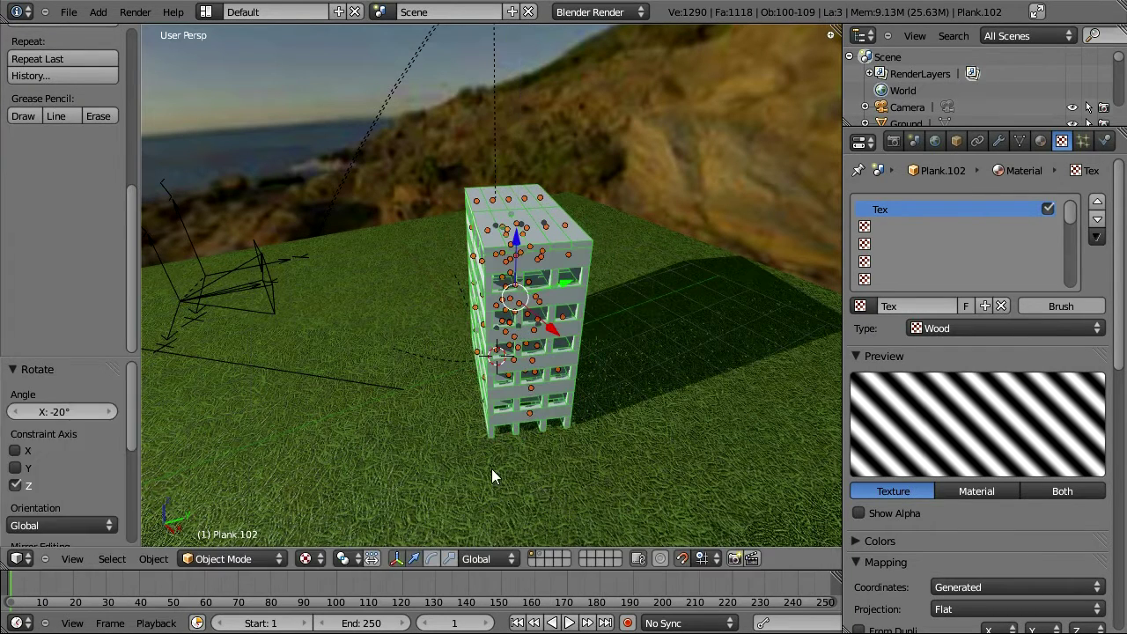
{"action": "middle_click_drag", "start_coordinate": [445, 451], "coordinate": [429, 434]}
- Frame a top plank with View Selected and align the active camera to that view
{"action": "right_click", "coordinate": [456, 391]}
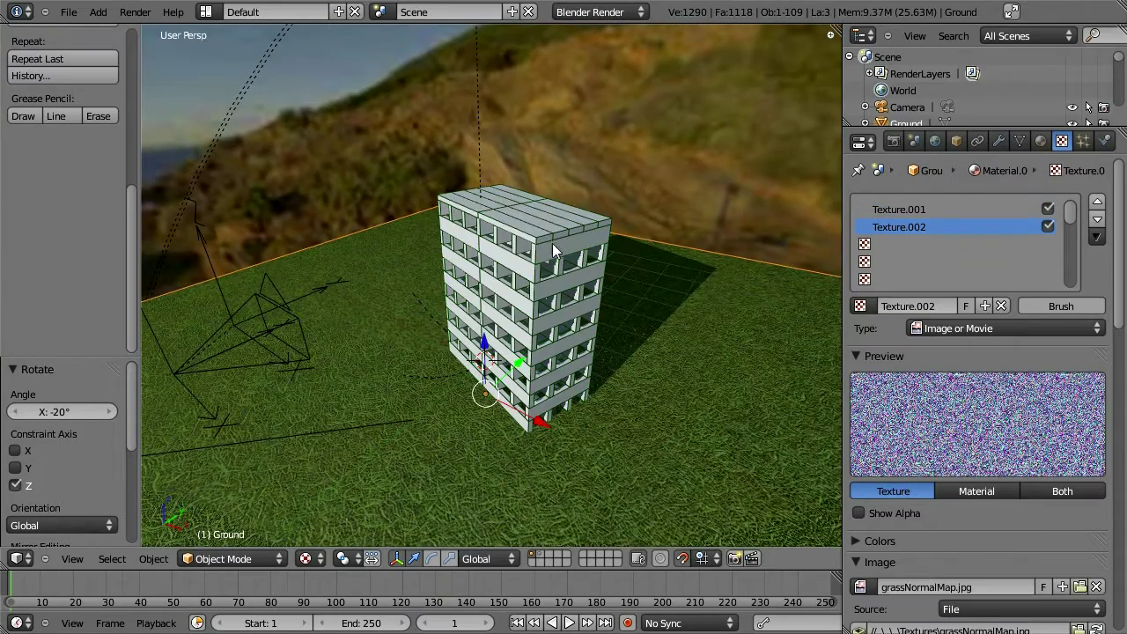
{"action": "right_click", "coordinate": [554, 233]}
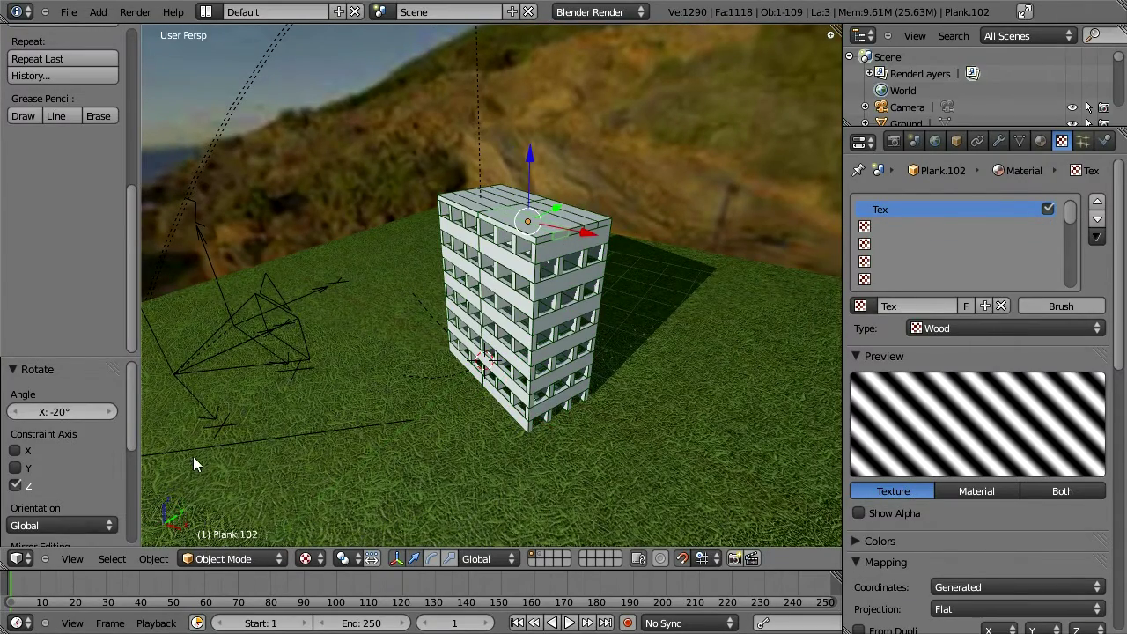
{"action": "left_click", "coordinate": [71, 559]}
{"action": "mouse_move", "coordinate": [170, 315]}
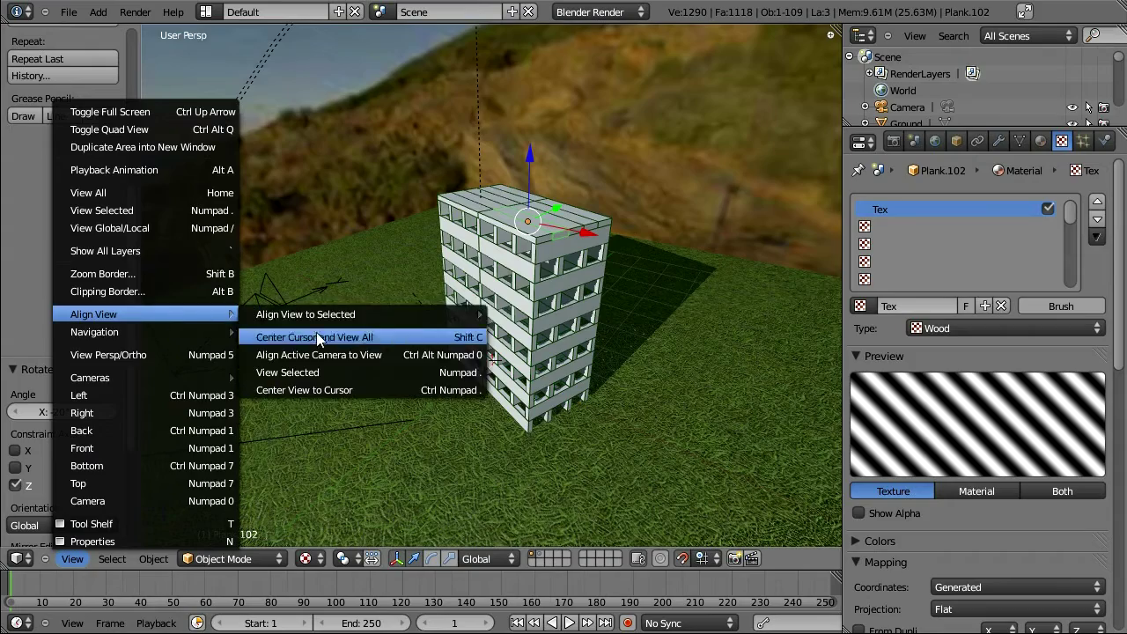
{"action": "left_click", "coordinate": [330, 373]}
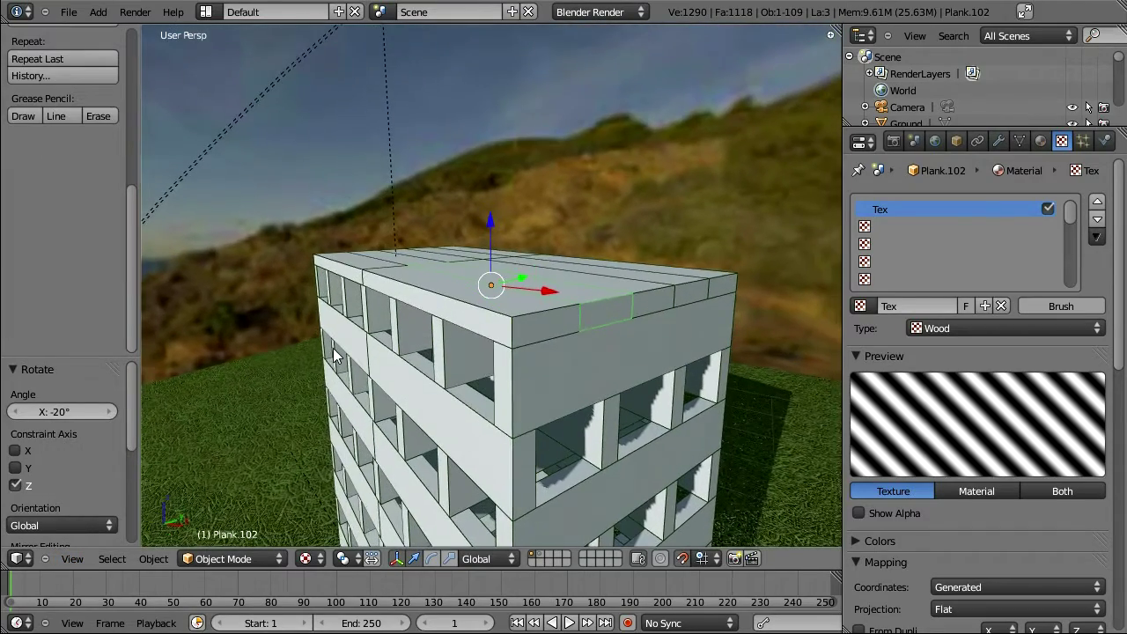
{"action": "left_click", "coordinate": [72, 559]}
{"action": "mouse_move", "coordinate": [152, 330]}
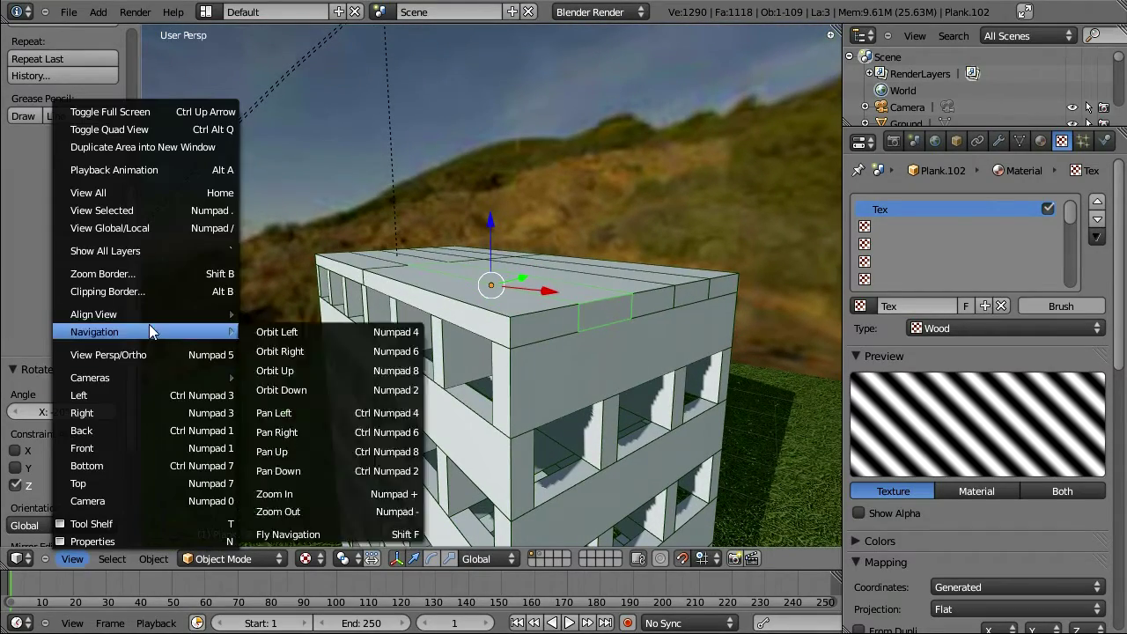
{"action": "mouse_move", "coordinate": [220, 314]}
{"action": "left_click", "coordinate": [329, 351]}
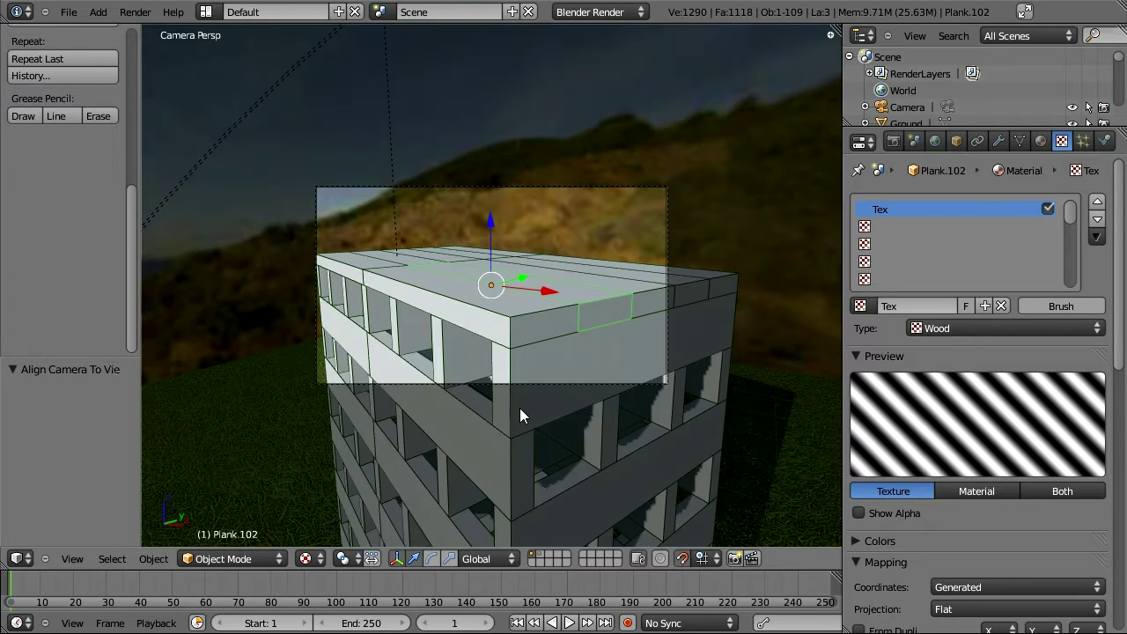
{"action": "left_click", "coordinate": [135, 12]}
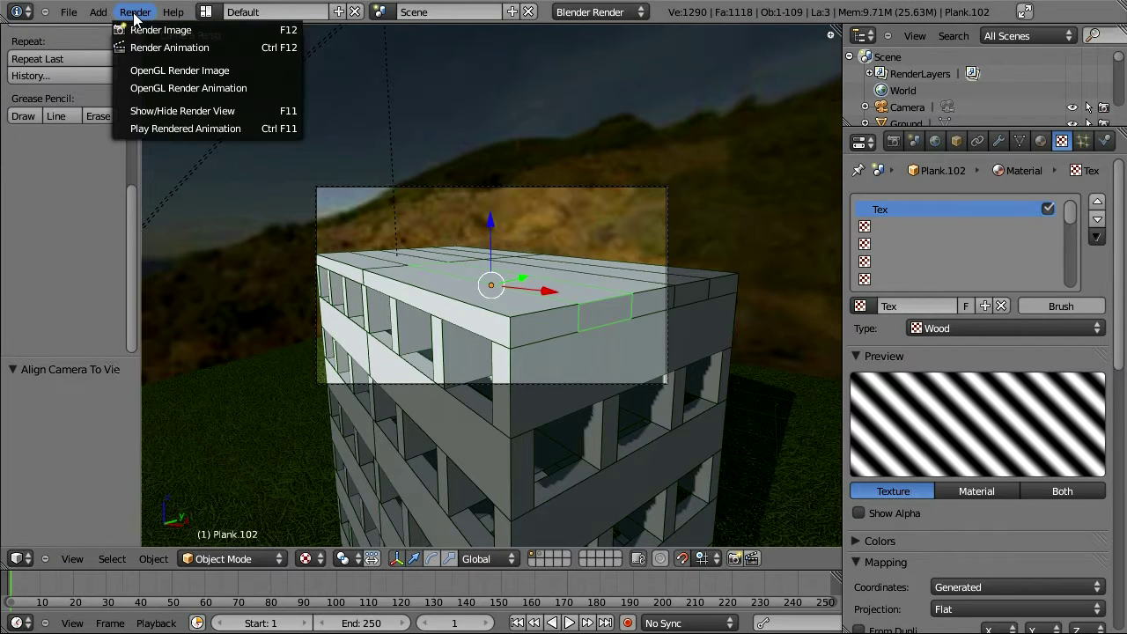
- Render a test image, then enable a colour ramp on the Wood texture
{"action": "left_click", "coordinate": [293, 34]}
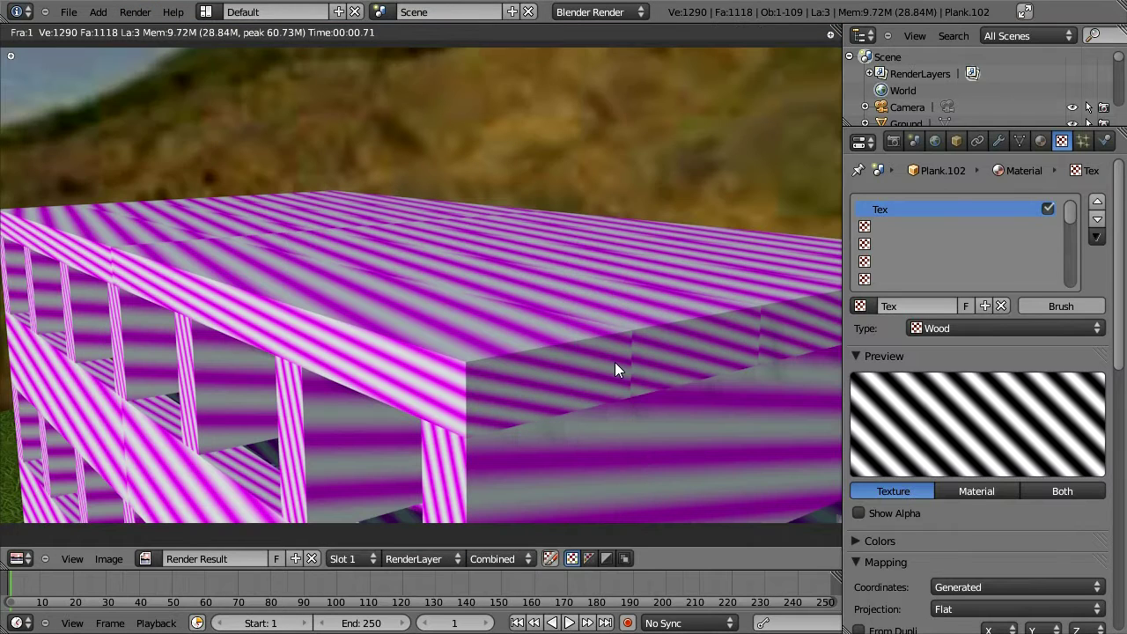
{"action": "key", "text": "Escape"}
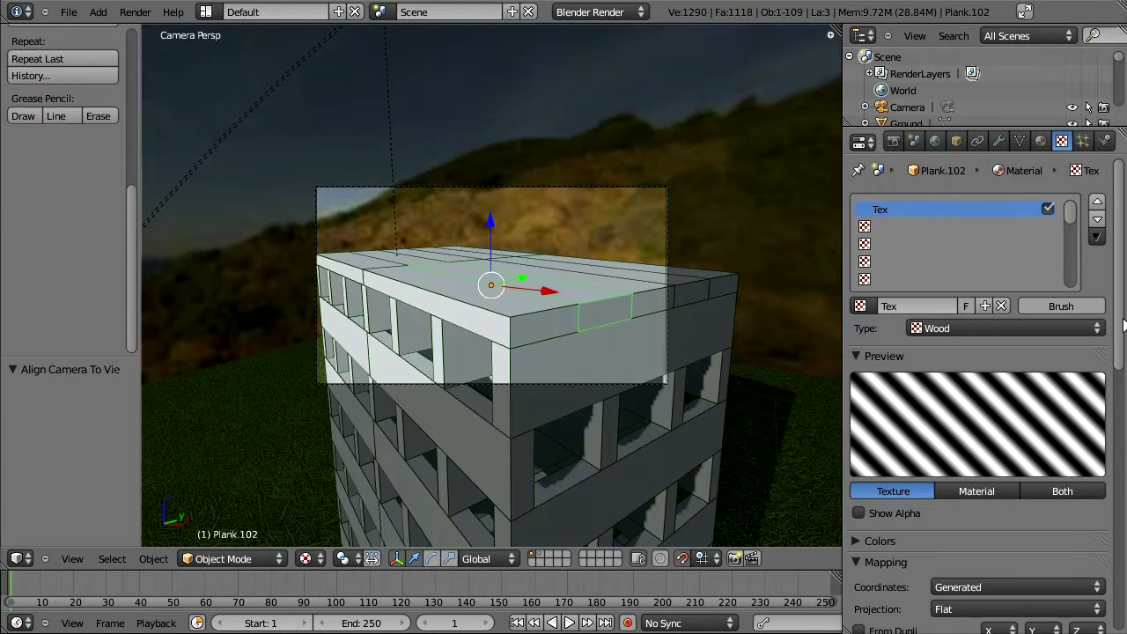
{"action": "left_click_drag", "start_coordinate": [1120, 330], "coordinate": [1124, 424]}
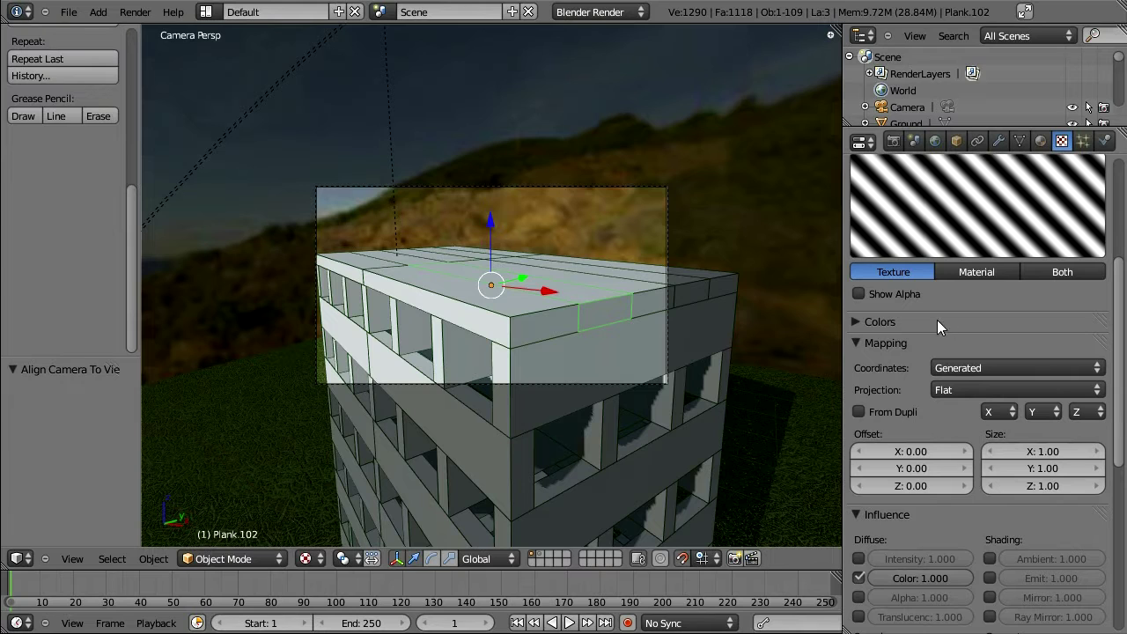
{"action": "left_click", "coordinate": [857, 322]}
{"action": "left_click", "coordinate": [859, 346]}
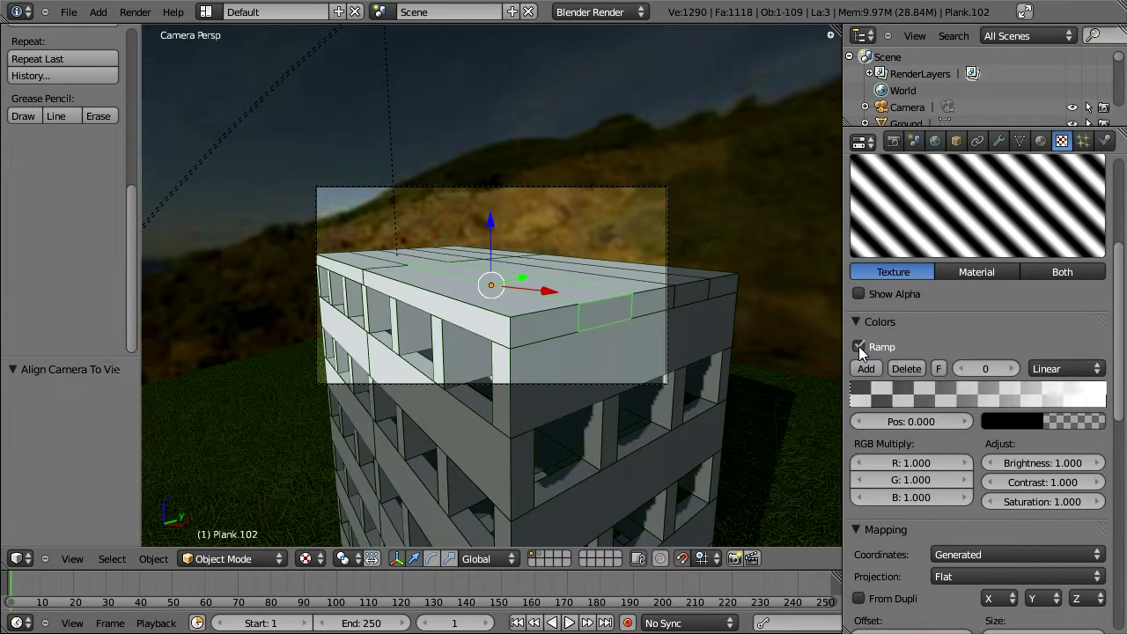
- Make the first ramp stop a fully opaque, bright peach colour
{"action": "left_click", "coordinate": [1012, 422]}
{"action": "left_click_drag", "start_coordinate": [960, 395], "coordinate": [1069, 394]}
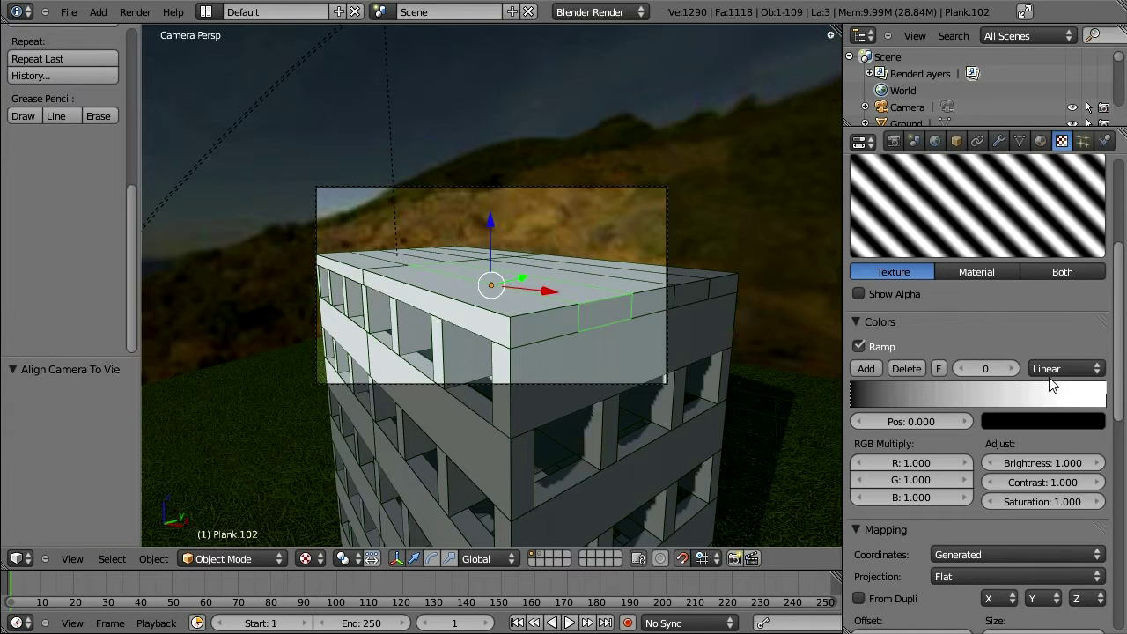
{"action": "left_click", "coordinate": [1039, 421]}
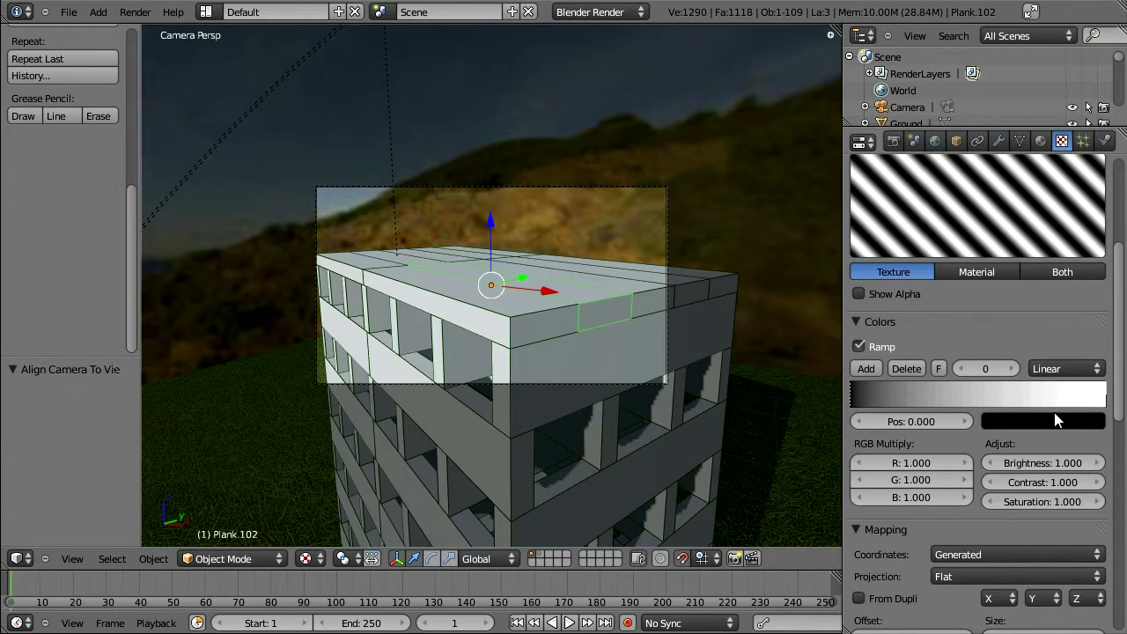
{"action": "left_click", "coordinate": [1054, 417]}
{"action": "left_click", "coordinate": [1092, 188]}
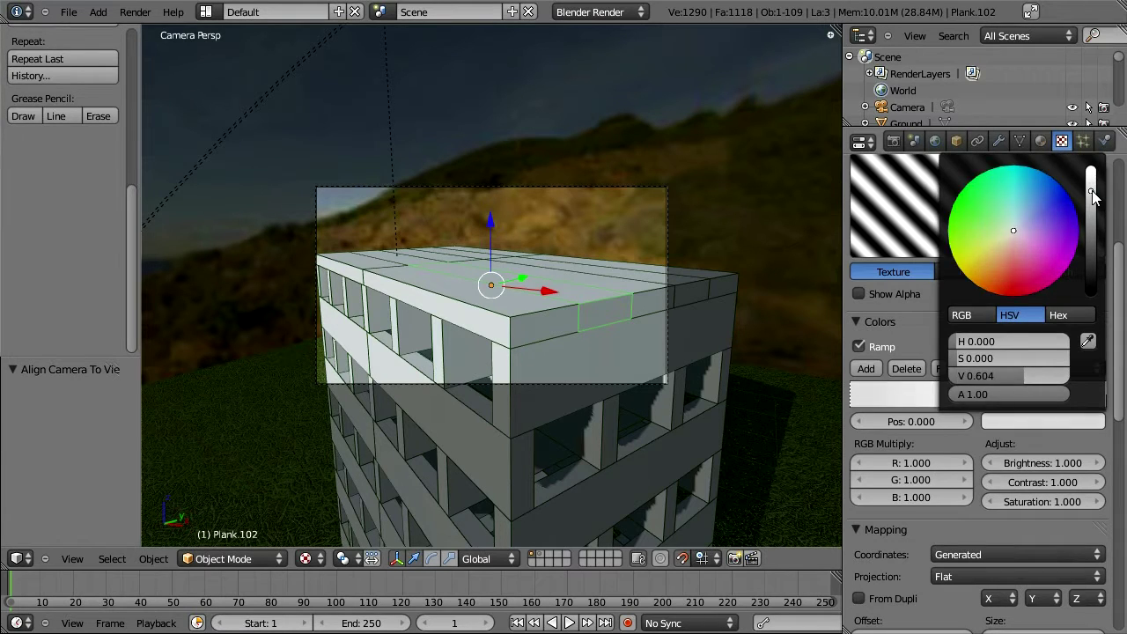
{"action": "left_click", "coordinate": [1092, 191]}
{"action": "left_click_drag", "start_coordinate": [1015, 230], "coordinate": [988, 272]}
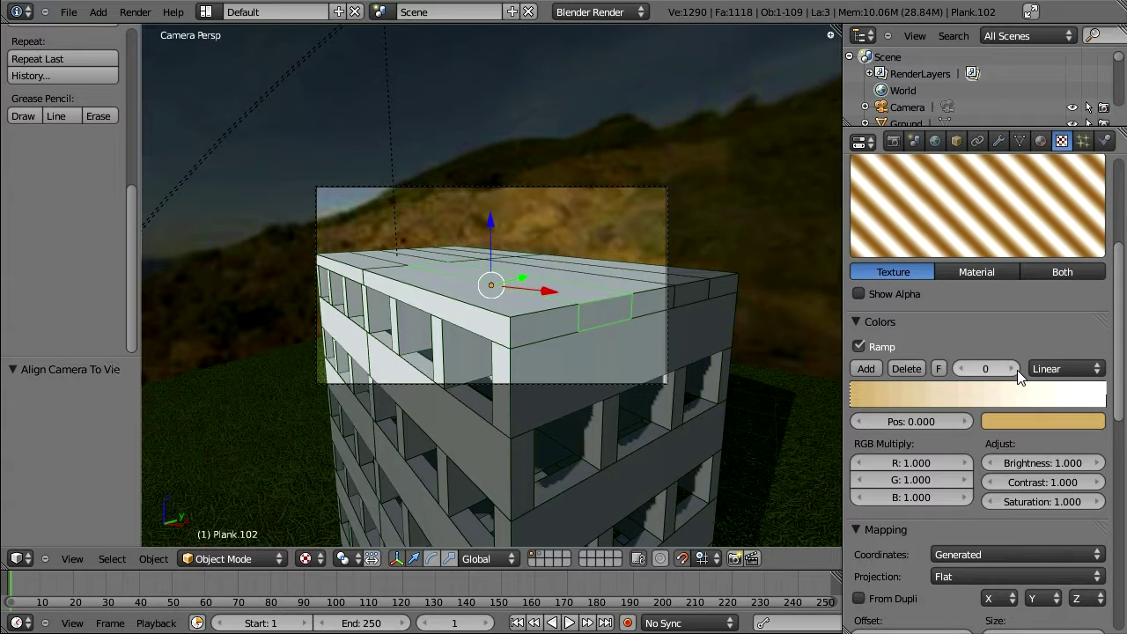
- Give the second ramp stop a darker tan colour and render to check the stripes
{"action": "left_click", "coordinate": [1012, 370]}
{"action": "left_click", "coordinate": [1030, 419]}
{"action": "left_click_drag", "start_coordinate": [1094, 176], "coordinate": [1092, 212]}
{"action": "left_click_drag", "start_coordinate": [1015, 230], "coordinate": [993, 256]}
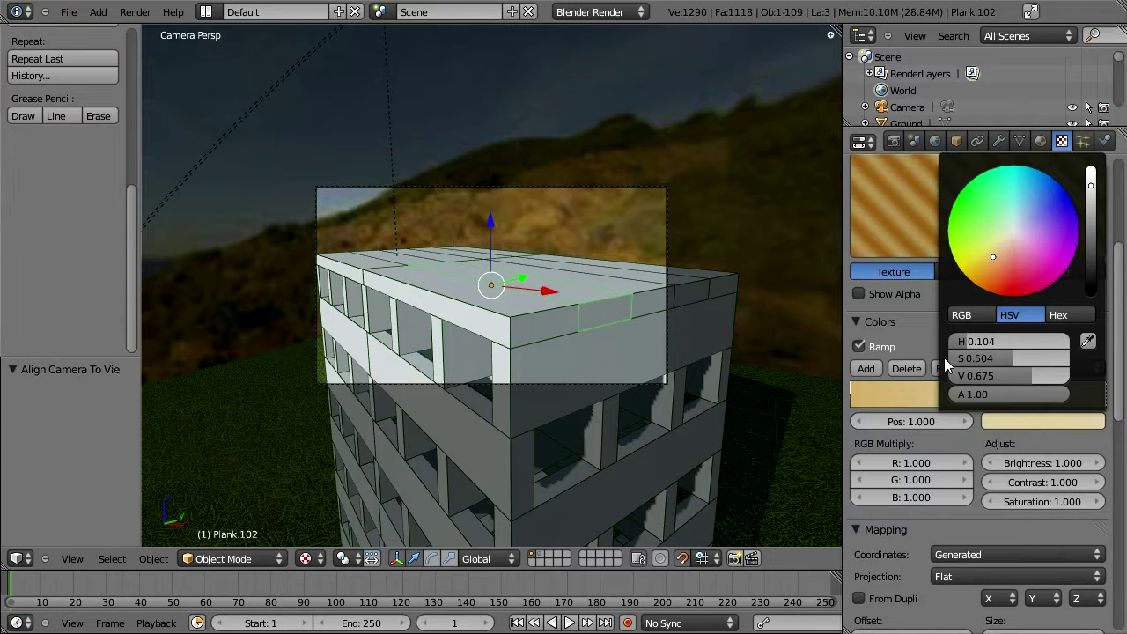
{"action": "key", "text": "F12"}
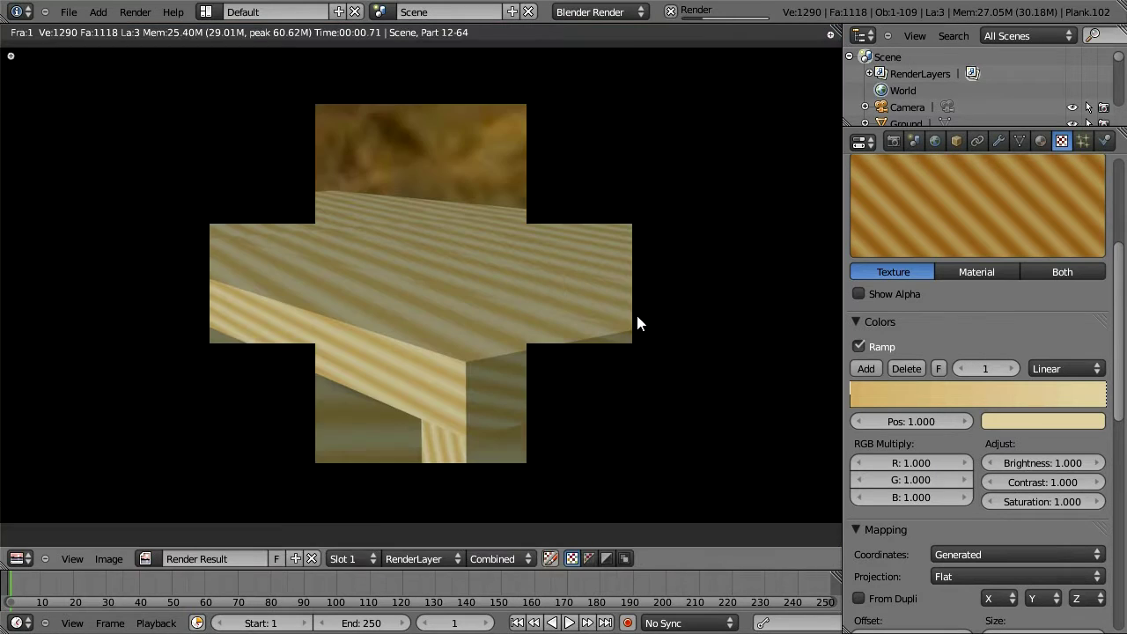
{"action": "key", "text": "Escape"}
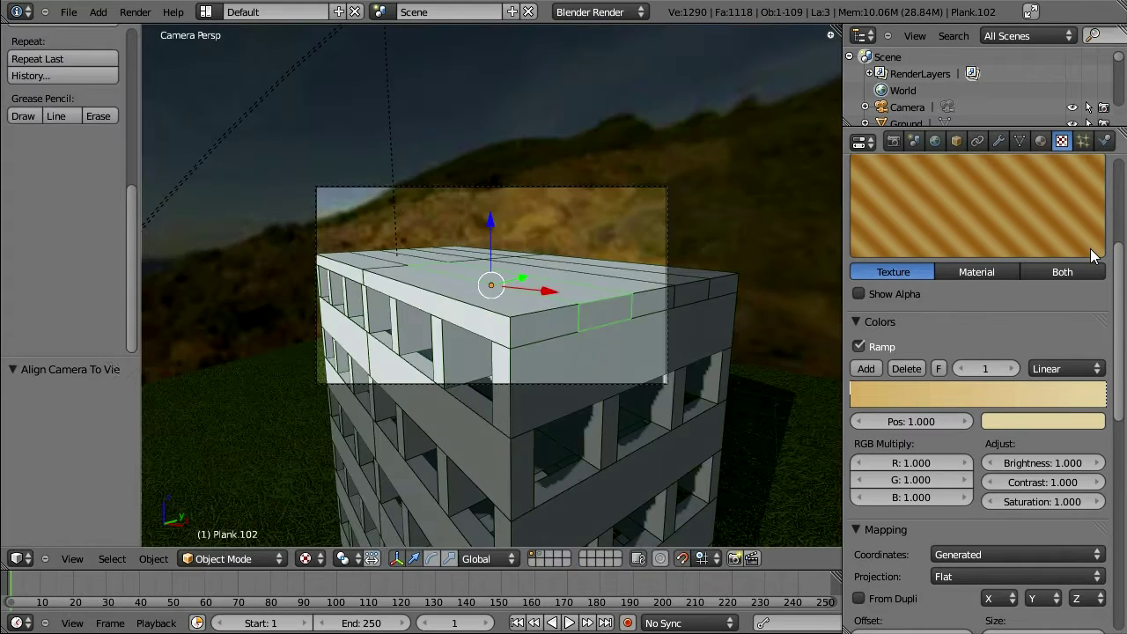
- Set the Wood grain to Saw waveform with Ring Noise and turbulence 2.50, then preview-render
{"action": "scroll", "coordinate": [984, 387], "scroll_direction": "down", "scroll_amount": 10}
{"action": "left_click", "coordinate": [970, 488]}
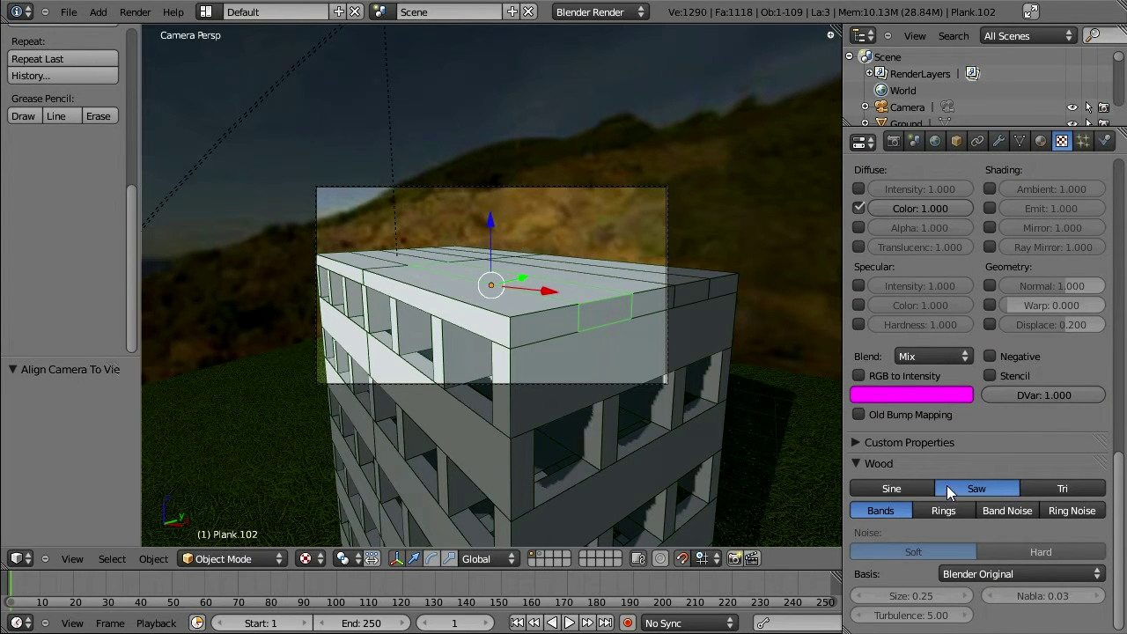
{"action": "left_click", "coordinate": [1073, 511]}
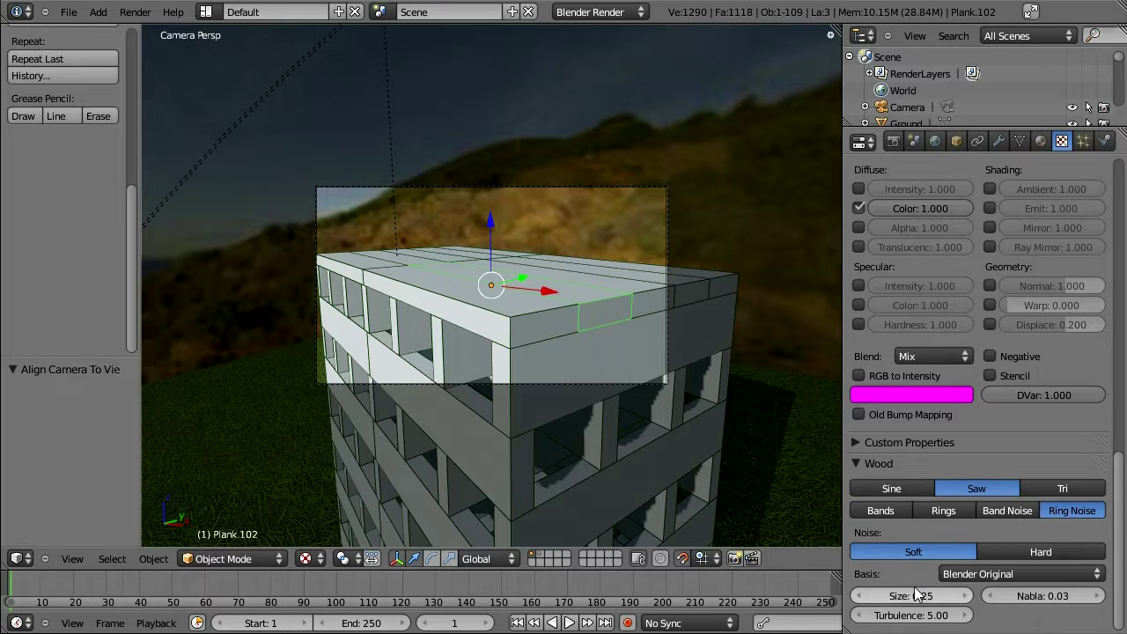
{"action": "left_click", "coordinate": [900, 614]}
{"action": "type", "text": "2.5"}
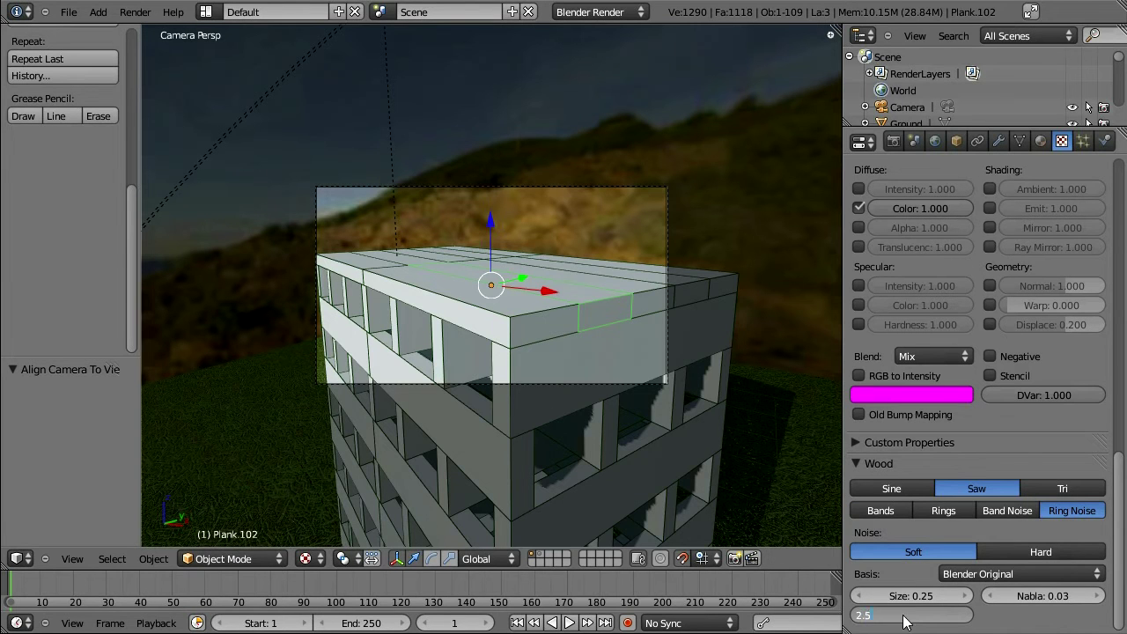
{"action": "key", "text": "Return"}
{"action": "key", "text": "F12"}
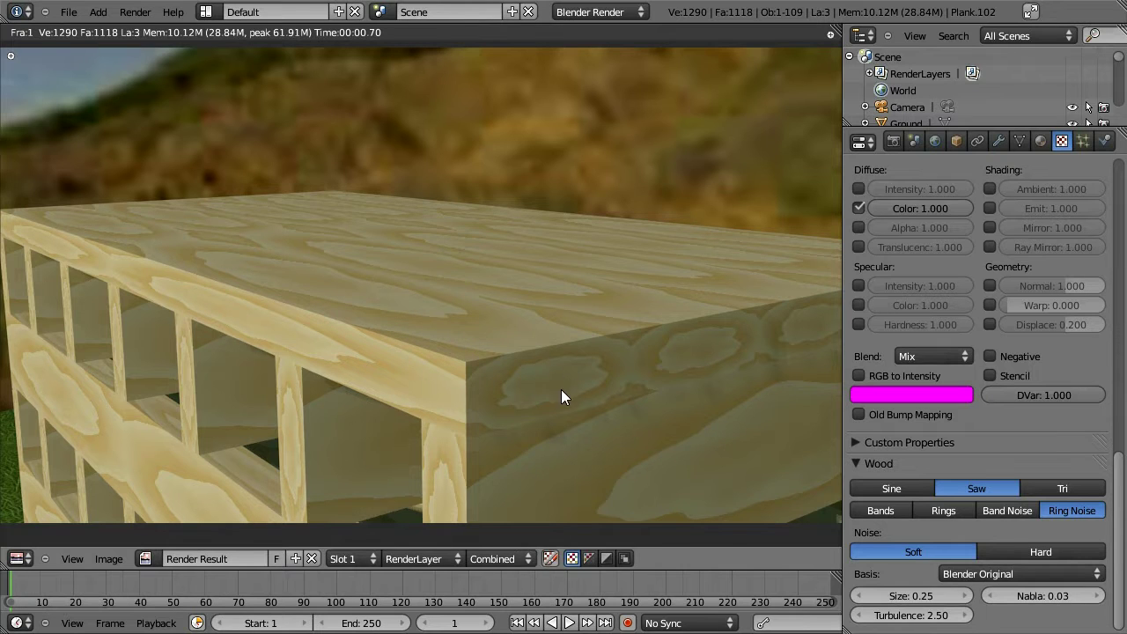
{"action": "key", "text": "Escape"}
- Set the texture mapping size to 0.50, 2.00, 2.00 and render to check the grain
{"action": "scroll", "coordinate": [1121, 509], "scroll_direction": "down", "scroll_amount": 10}
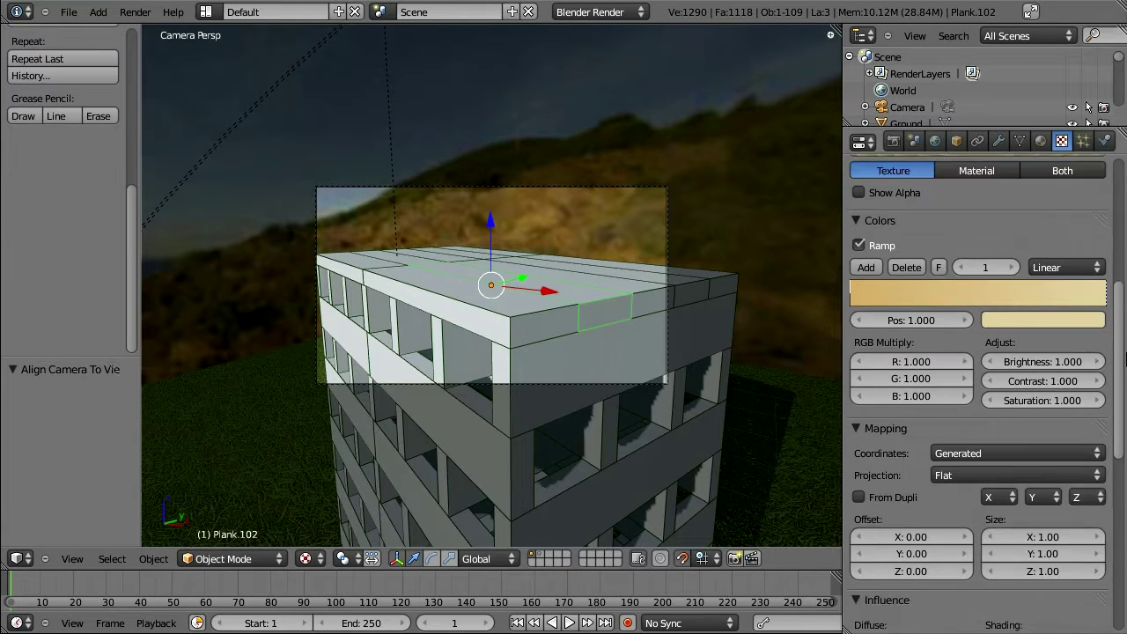
{"action": "scroll", "coordinate": [1126, 357], "scroll_direction": "up", "scroll_amount": 2}
{"action": "left_click", "coordinate": [1047, 508]}
{"action": "type", "text": "0.5"}
{"action": "key", "text": "Tab"}
{"action": "type", "text": "2"}
{"action": "key", "text": "Tab"}
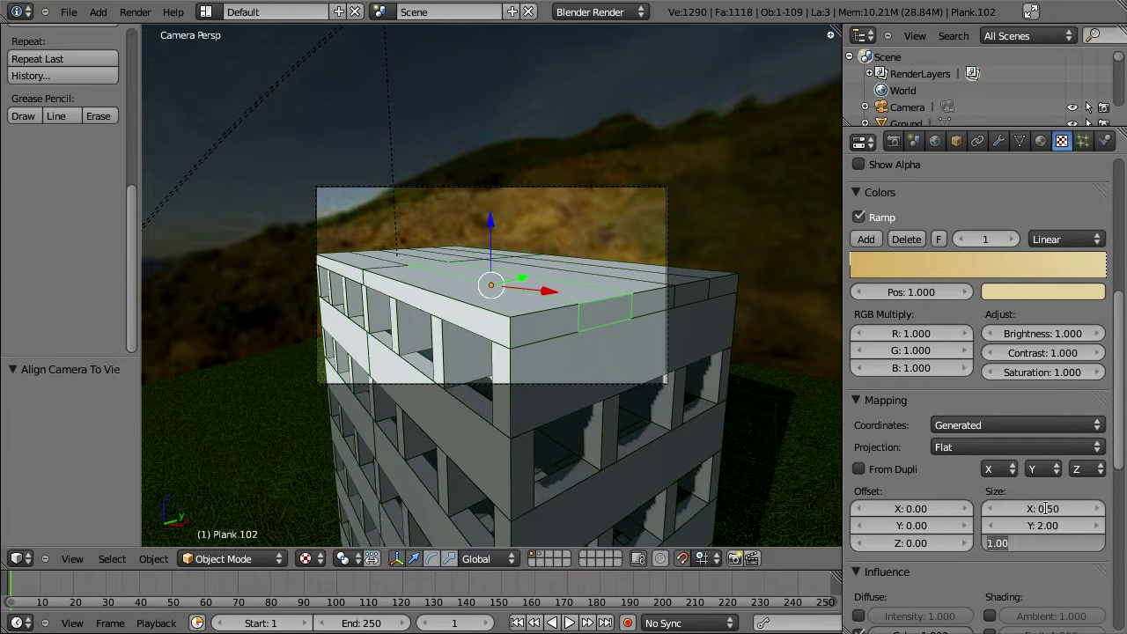
{"action": "type", "text": "2"}
{"action": "key", "text": "Return"}
{"action": "key", "text": "F12"}
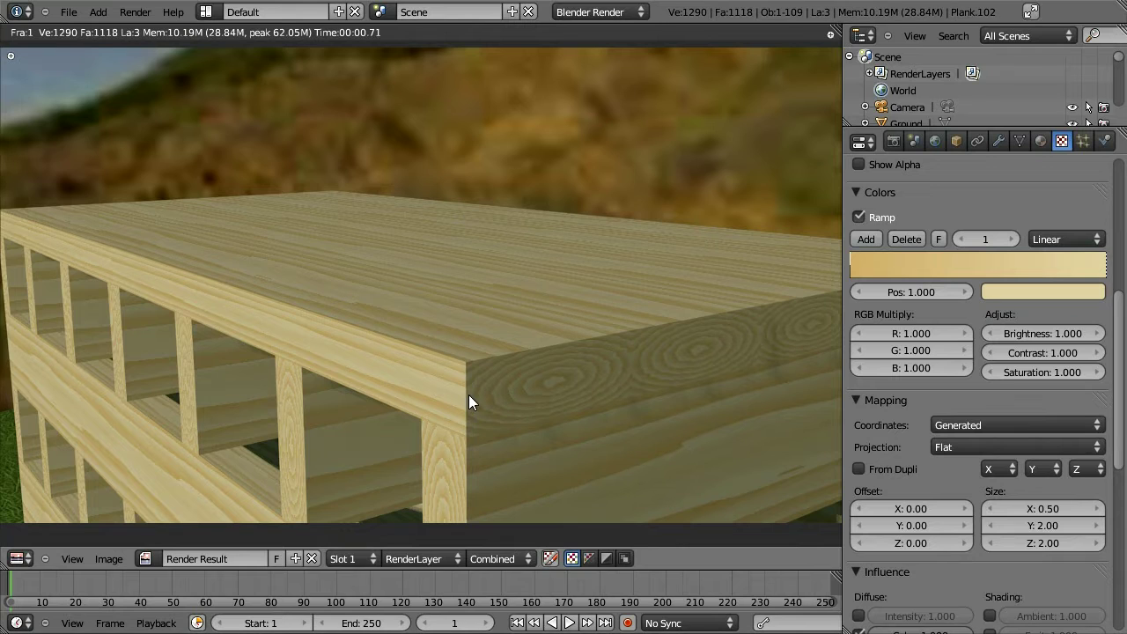
{"action": "key", "text": "Escape"}
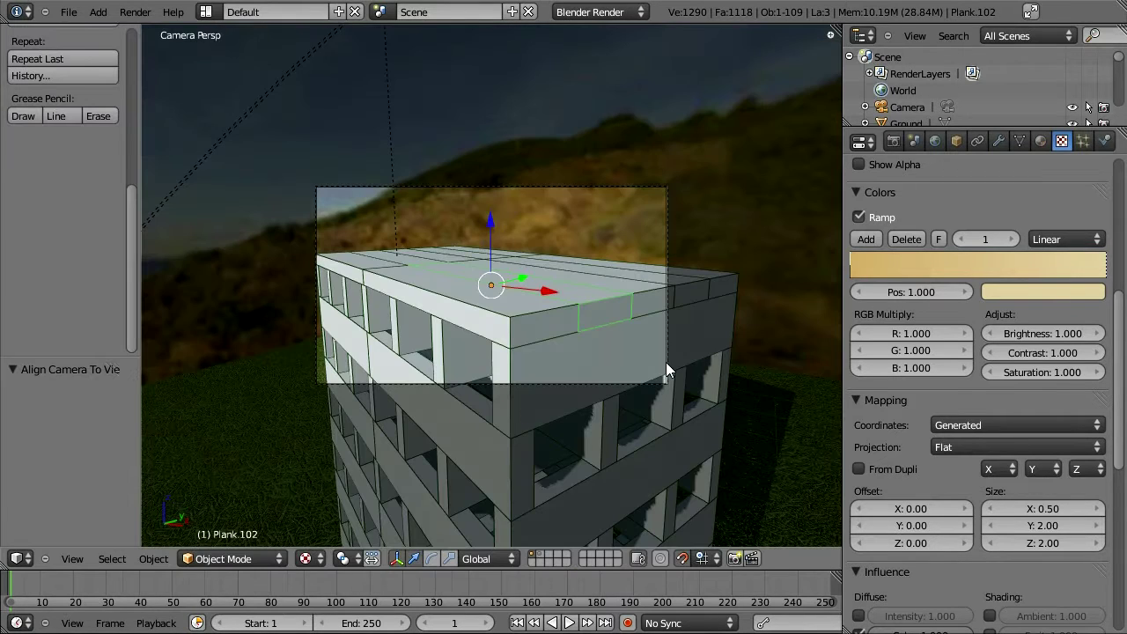
- Add a ramp stop at position 0.100, then run a script filling the ramp with more stops
{"action": "left_click", "coordinate": [870, 241]}
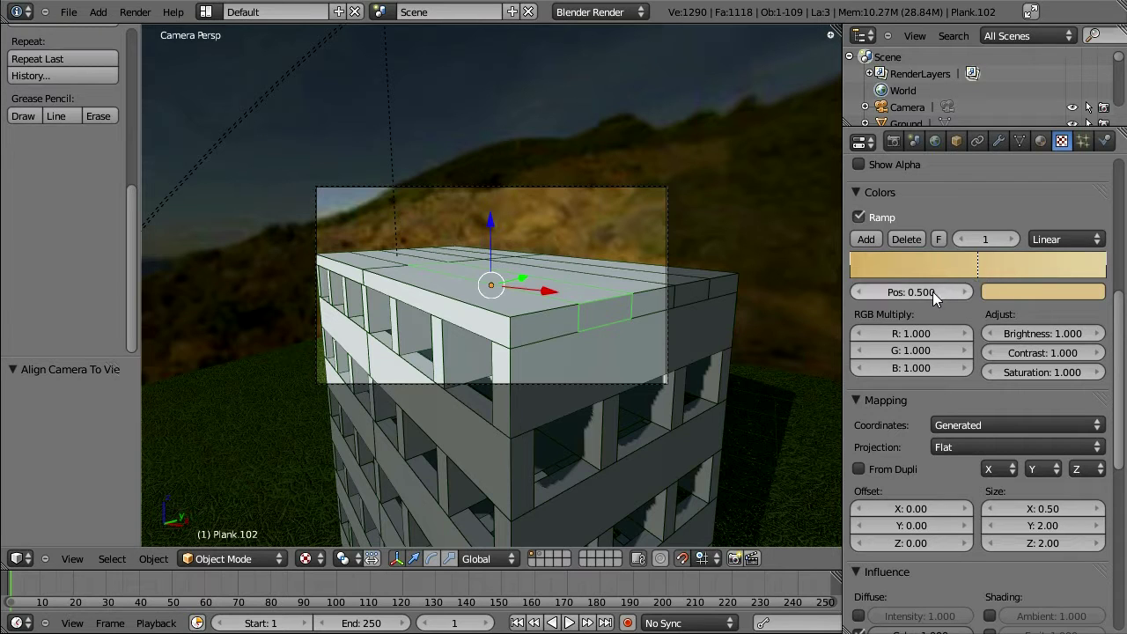
{"action": "left_click", "coordinate": [932, 292]}
{"action": "type", "text": "0.1"}
{"action": "key", "text": "Return"}
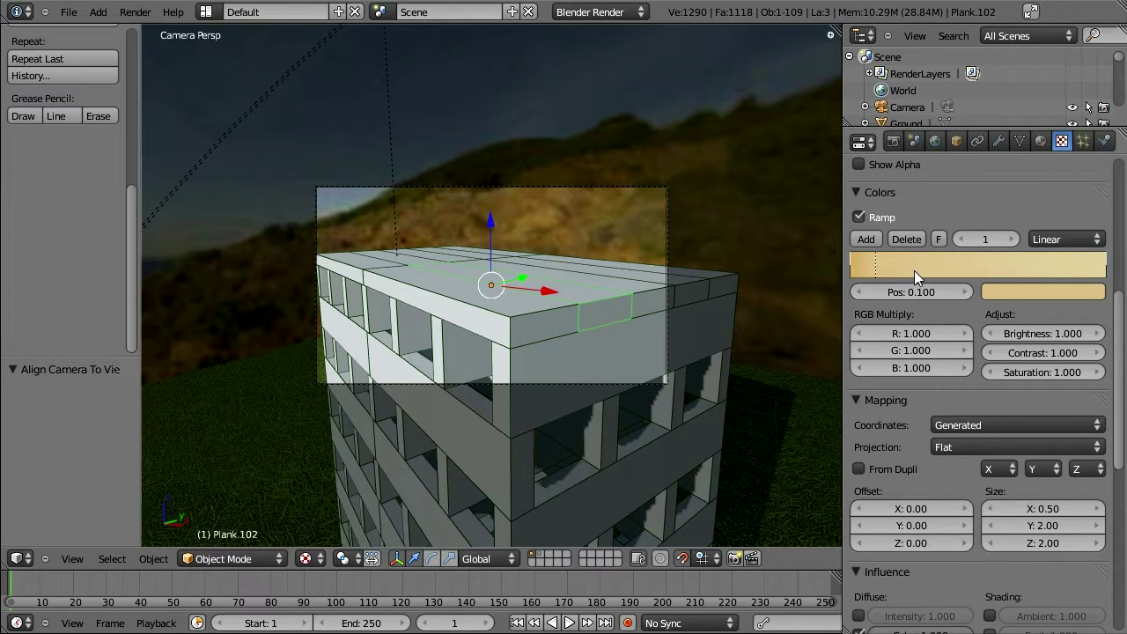
{"action": "key", "text": "F12"}
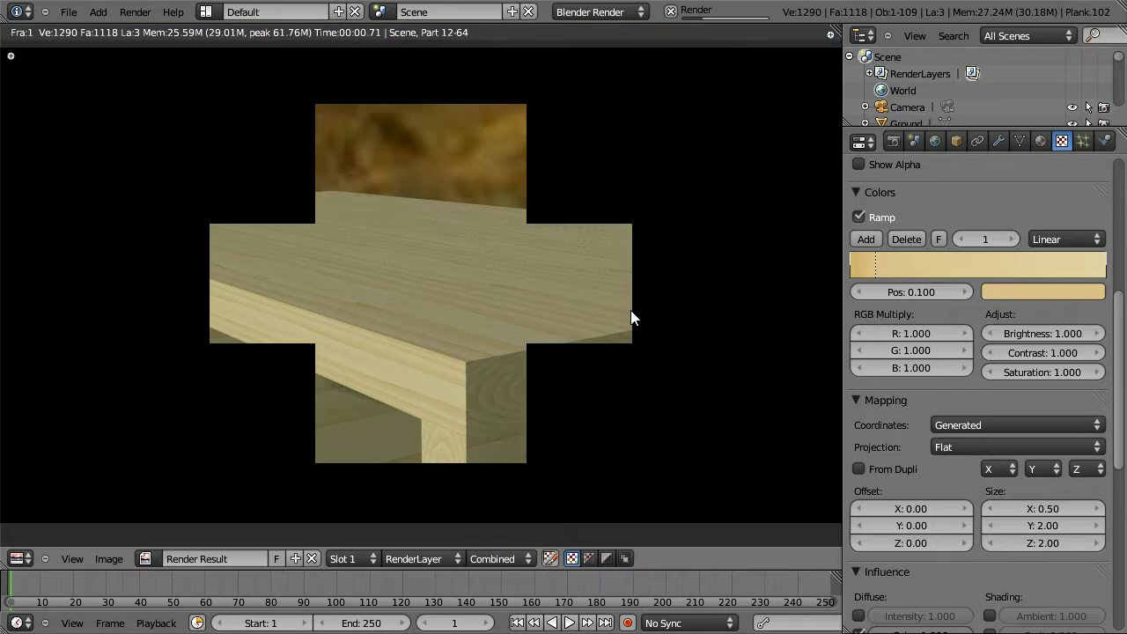
{"action": "key", "text": "Escape"}
{"action": "key", "text": "alt+p"}
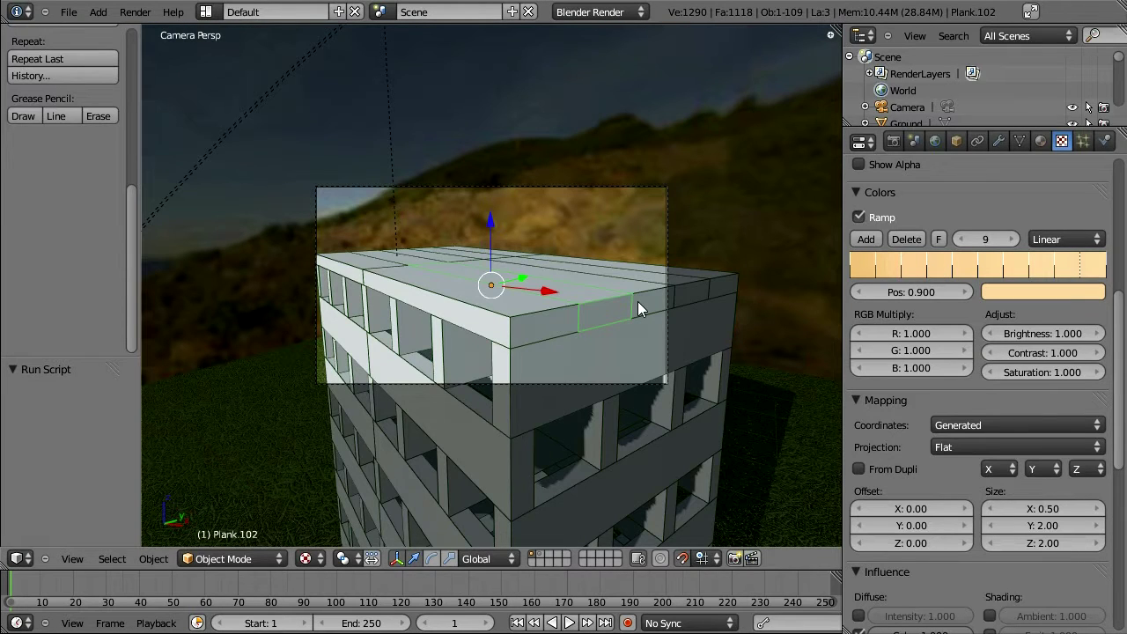
{"action": "key", "text": "F12"}
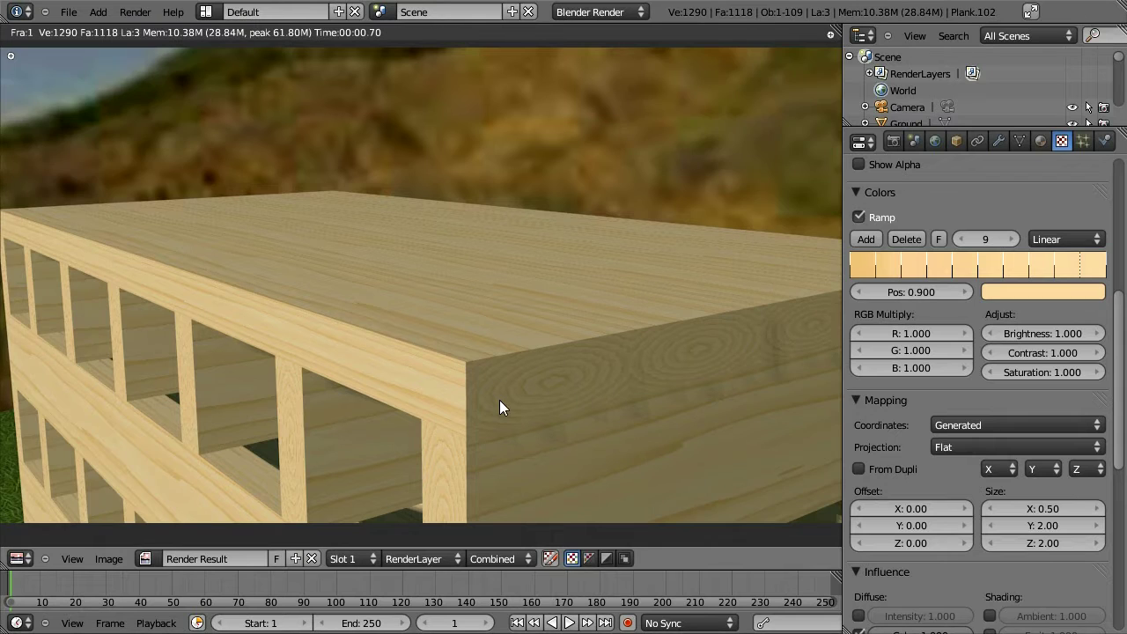
{"action": "key", "text": "Escape"}
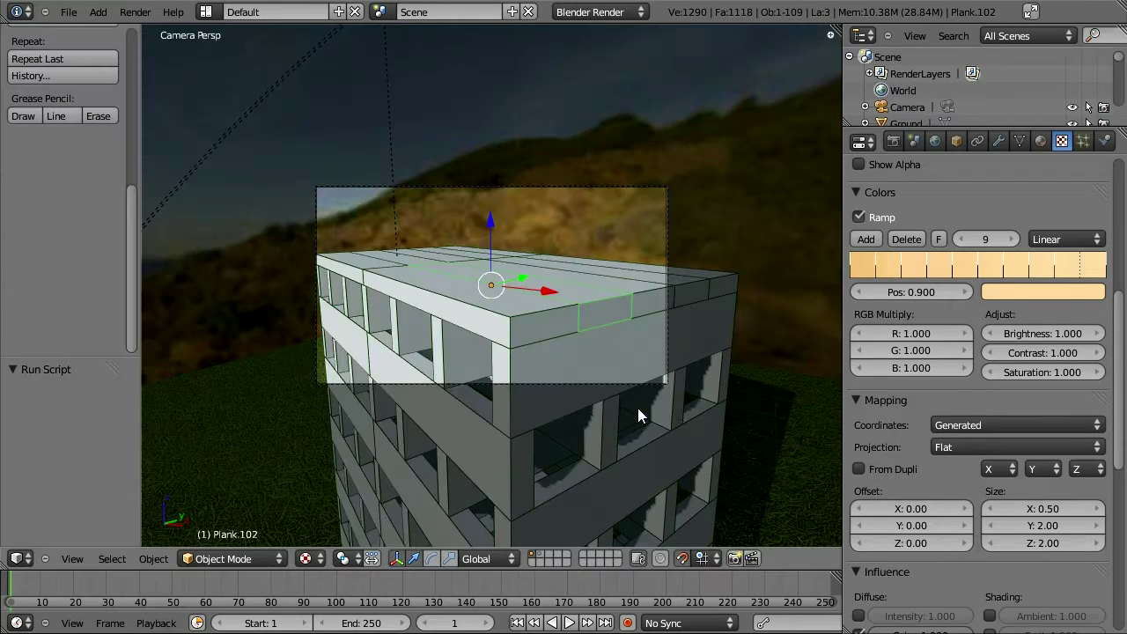
- Try a texture Y offset of 0.40 and render the result
{"action": "left_click", "coordinate": [917, 528]}
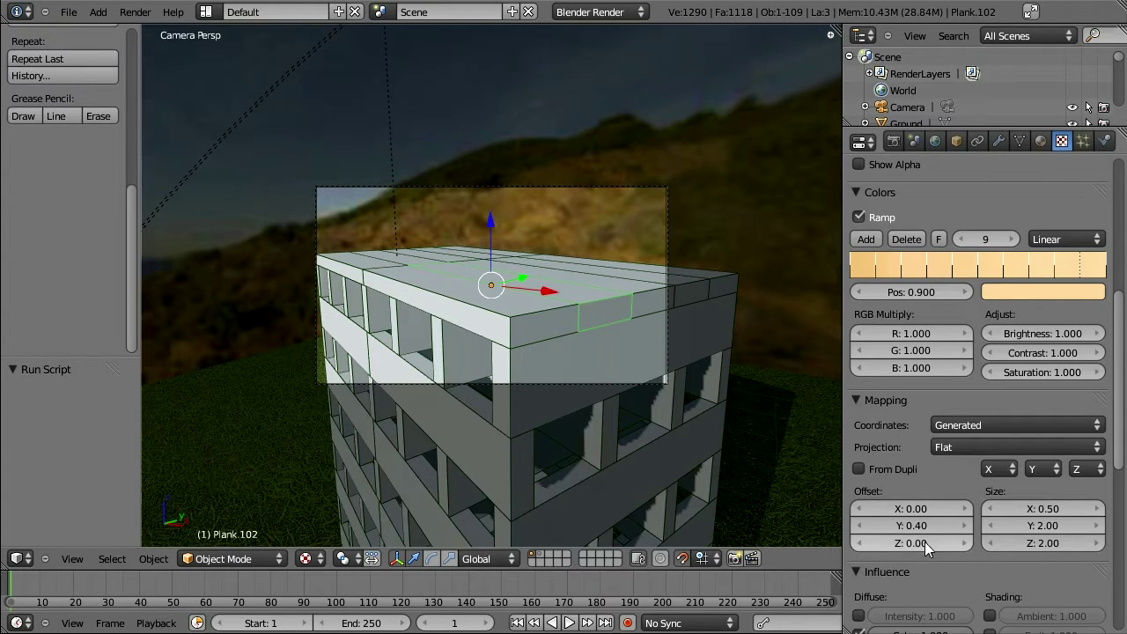
{"action": "mouse_move", "coordinate": [923, 541]}
{"action": "left_mouse_down"}
{"action": "mouse_move", "coordinate": [902, 541]}
{"action": "mouse_move", "coordinate": [921, 541]}
{"action": "left_mouse_up"}
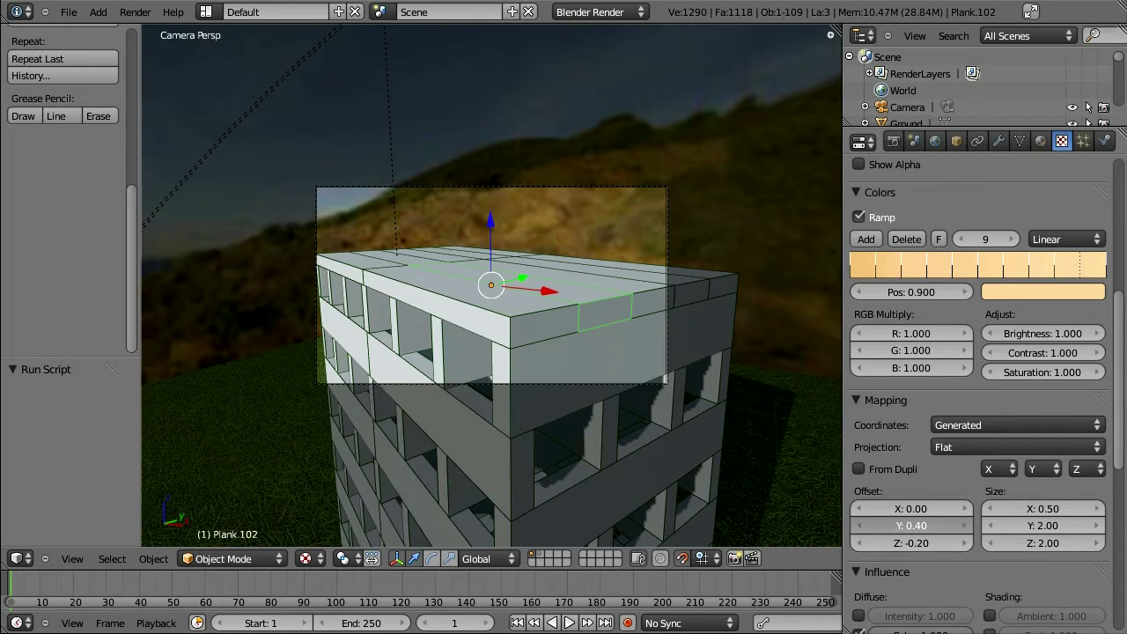
{"action": "left_click", "coordinate": [911, 525]}
{"action": "key", "text": "Return"}
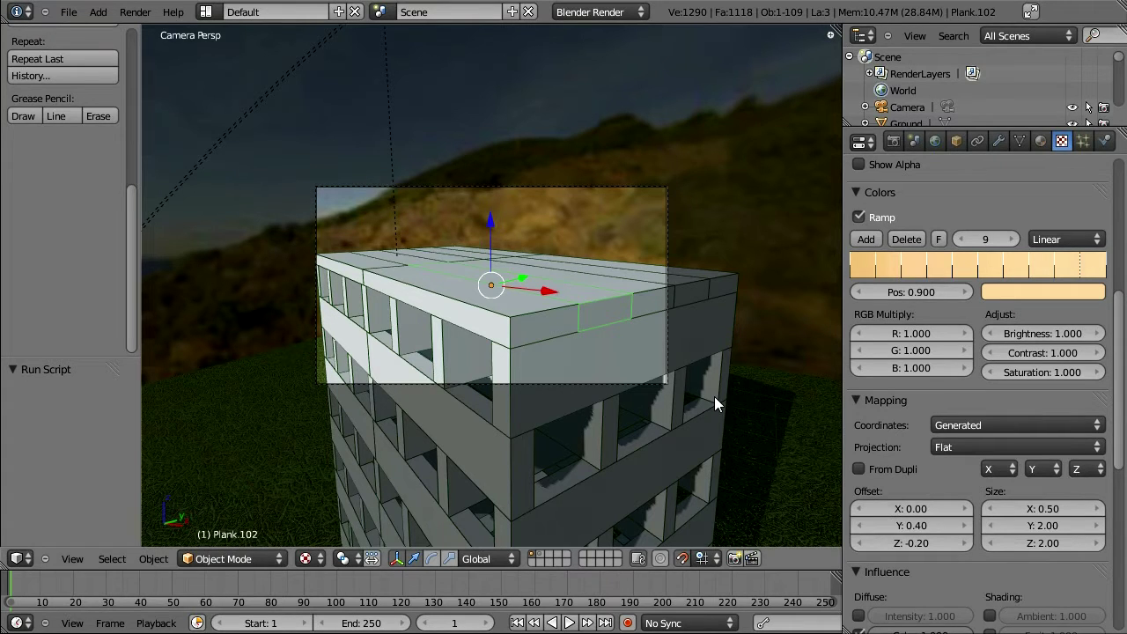
{"action": "key", "text": "F12"}
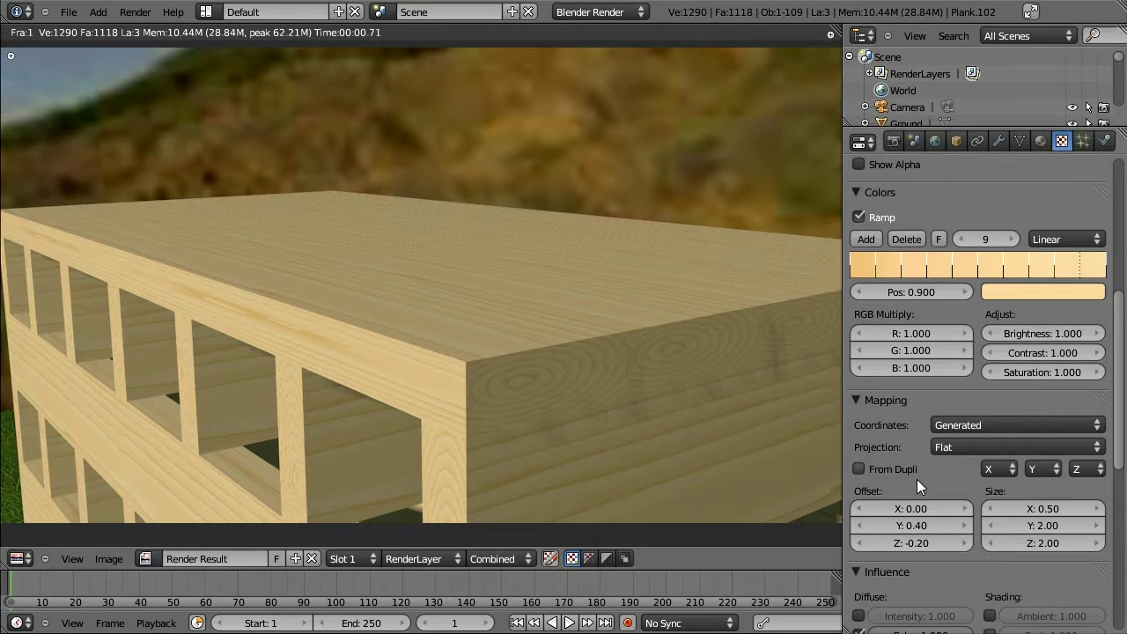
{"action": "key", "text": "Escape"}
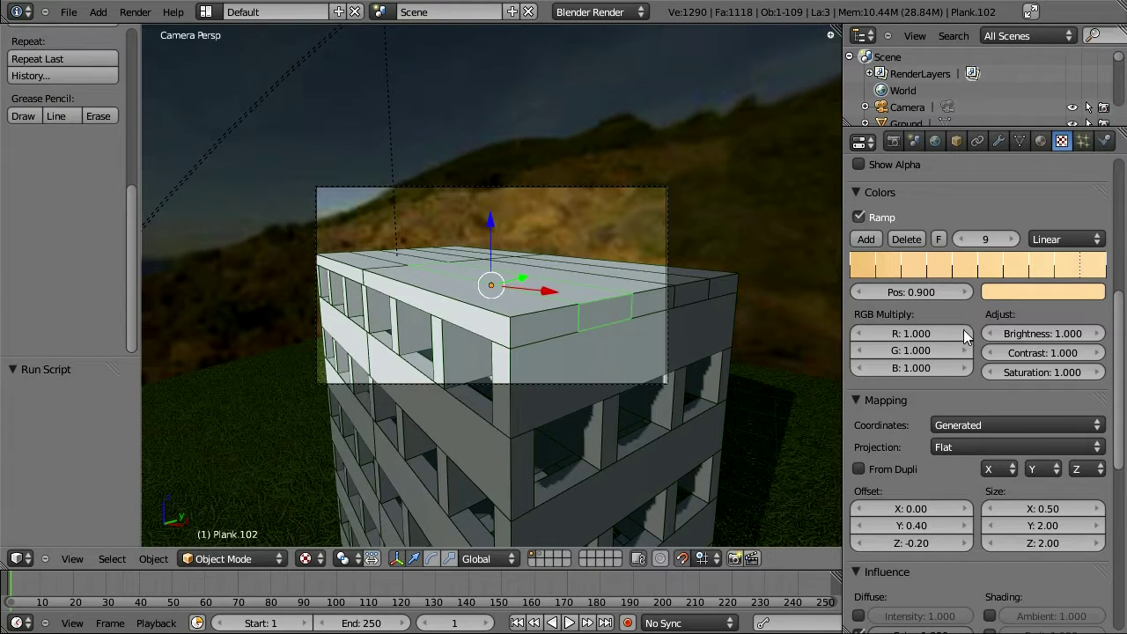
- Compare Band Noise in a render, then revert the wood noise to Ring Noise
{"action": "scroll", "coordinate": [1080, 528], "scroll_direction": "down", "scroll_amount": 10}
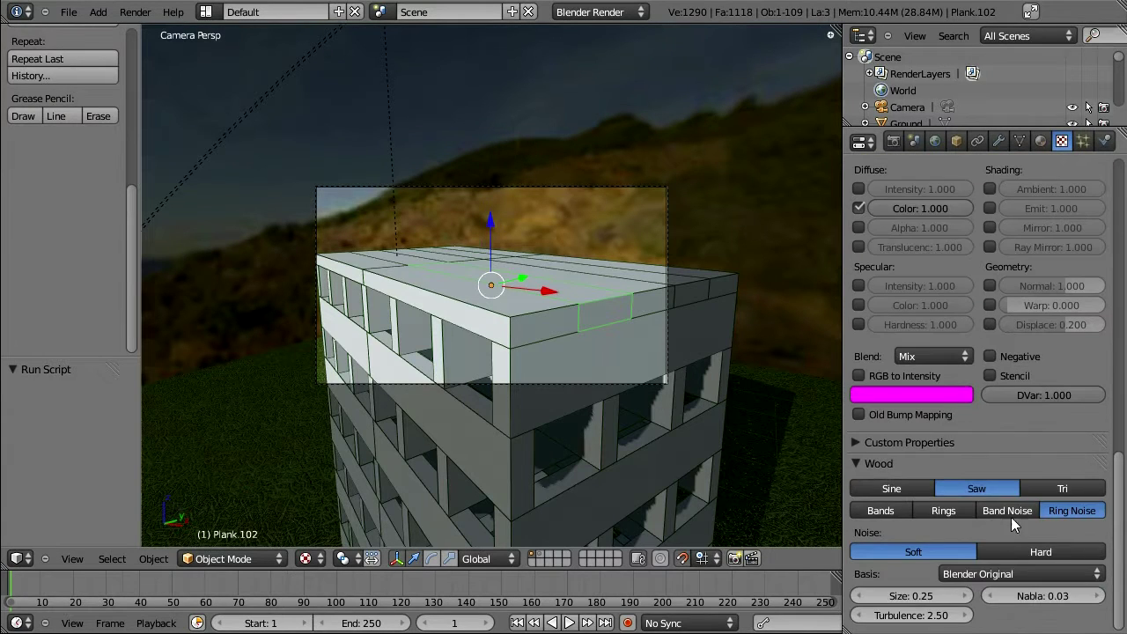
{"action": "left_click", "coordinate": [1009, 513]}
{"action": "key", "text": "F12"}
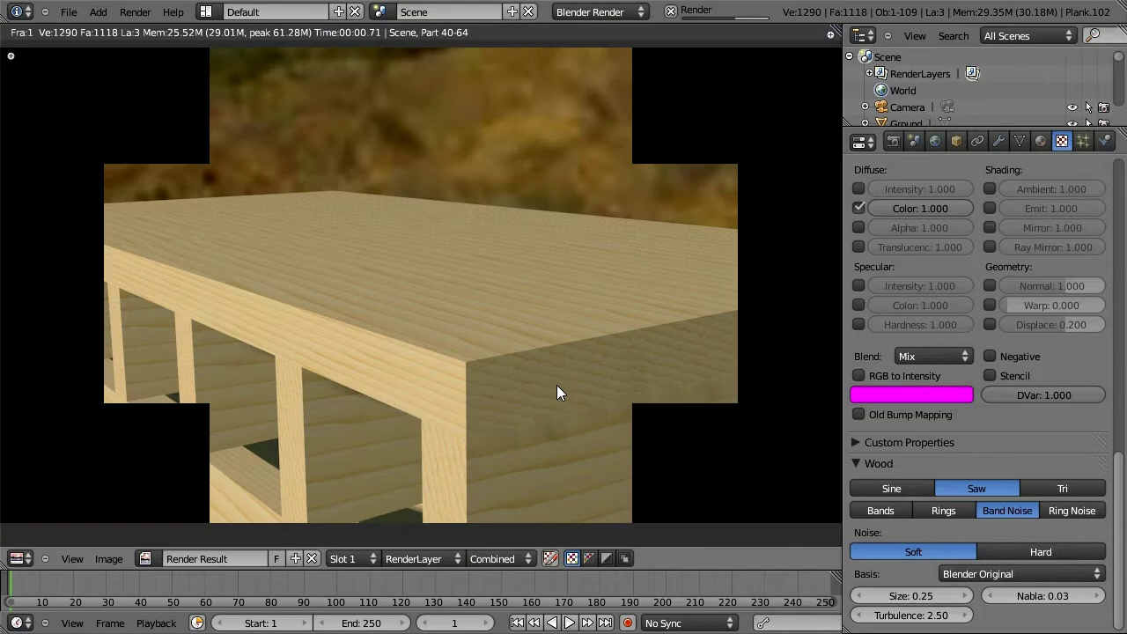
{"action": "key", "text": "Escape"}
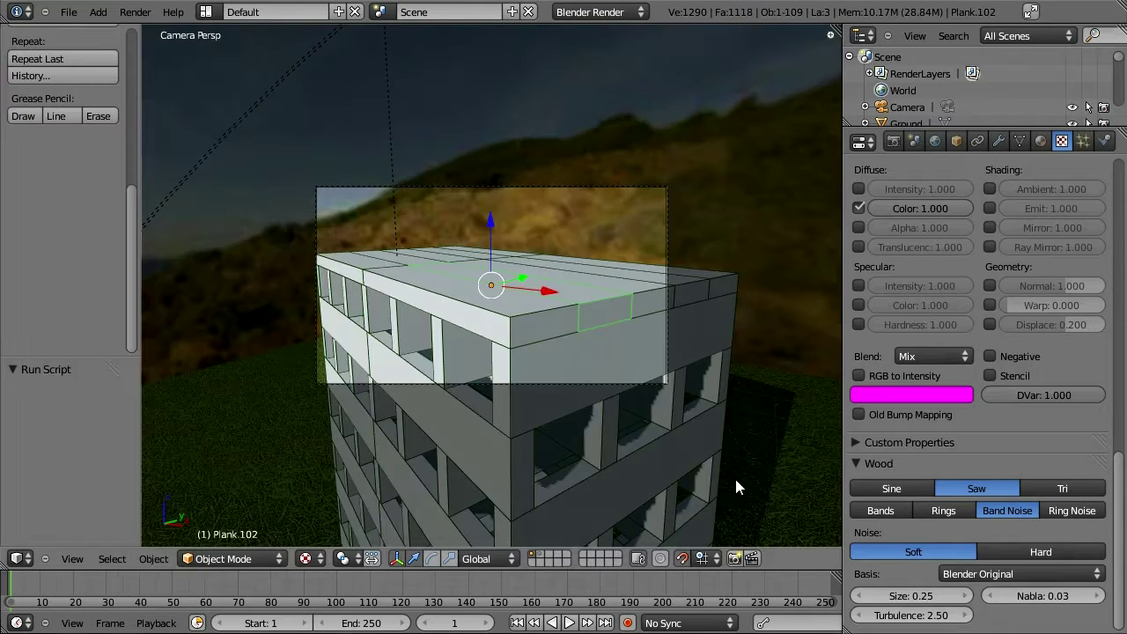
{"action": "left_click", "coordinate": [1060, 514]}
{"action": "left_click_drag", "start_coordinate": [1116, 539], "coordinate": [1125, 352]}
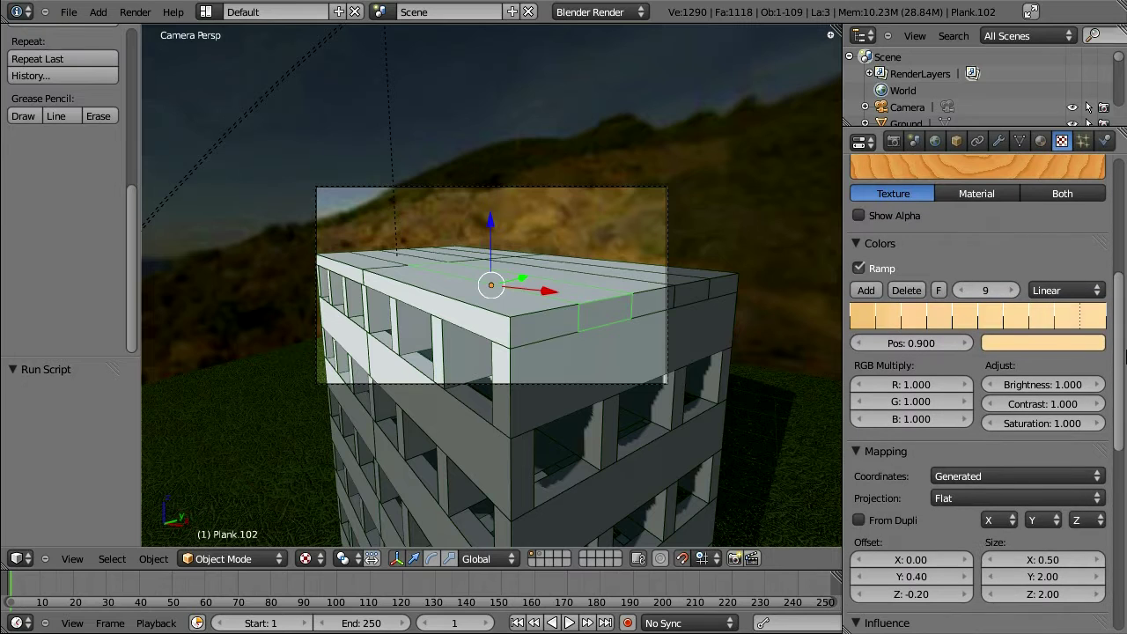
- Set the texture offset to Y 0.30 and Z -0.10
{"action": "left_click", "coordinate": [921, 579]}
{"action": "type", "text": "0.3"}
{"action": "key", "text": "Return"}
{"action": "left_click_drag", "start_coordinate": [927, 598], "coordinate": [912, 597]}
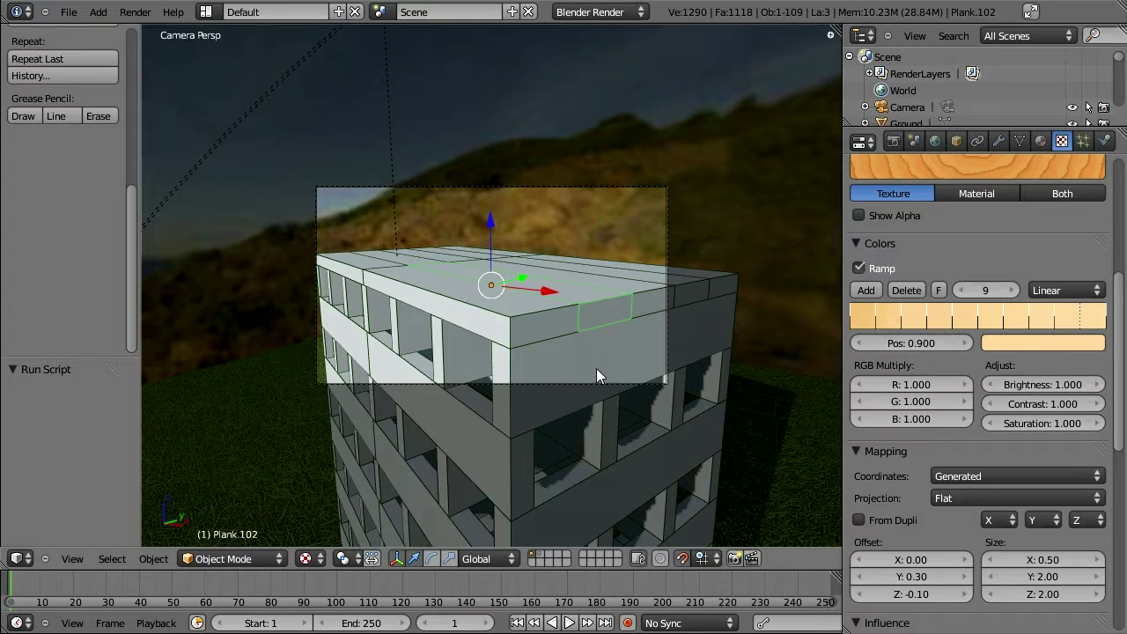
{"action": "scroll", "coordinate": [691, 264], "scroll_direction": "up", "scroll_amount": 3}
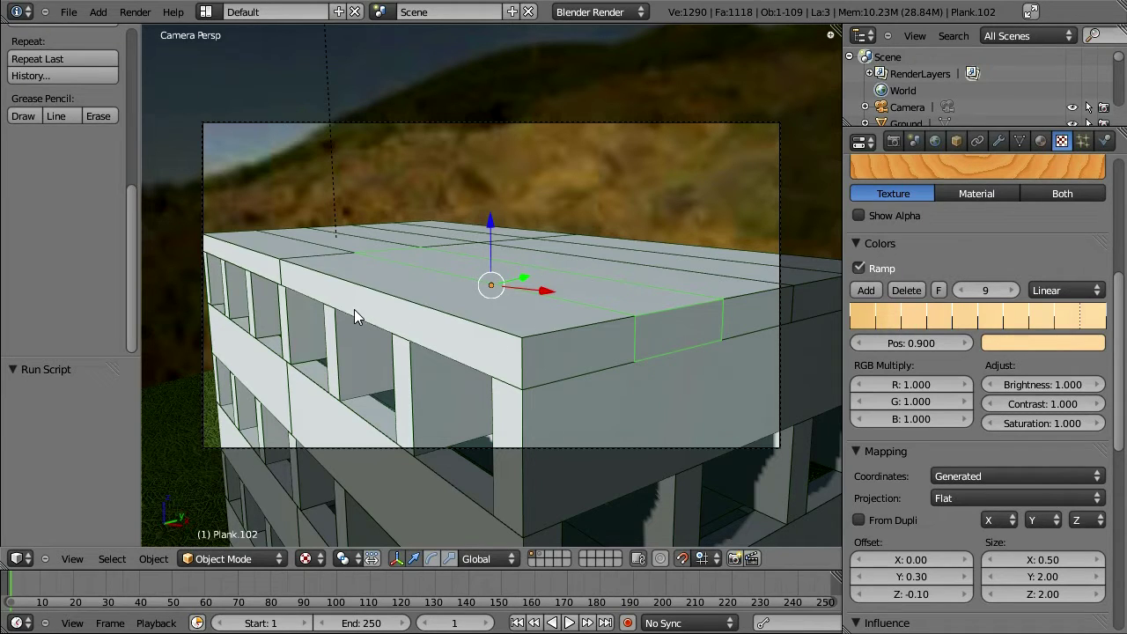
- Enter Edit Mode on the plank and Smart UV Project it with angle limit 66
{"action": "left_click", "coordinate": [226, 560]}
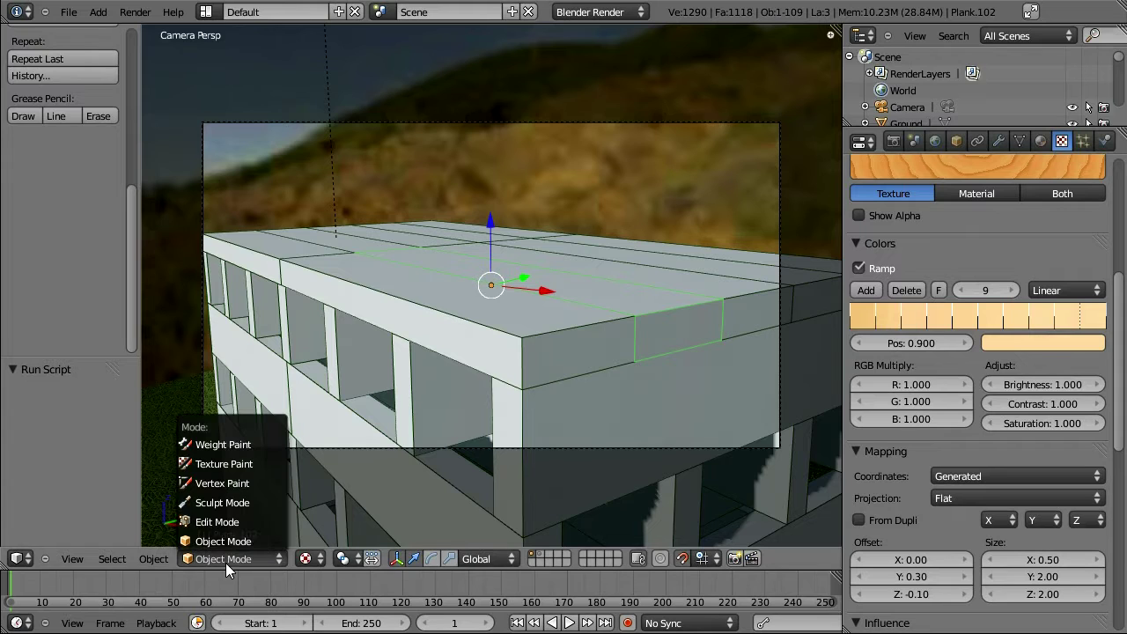
{"action": "left_click", "coordinate": [227, 523]}
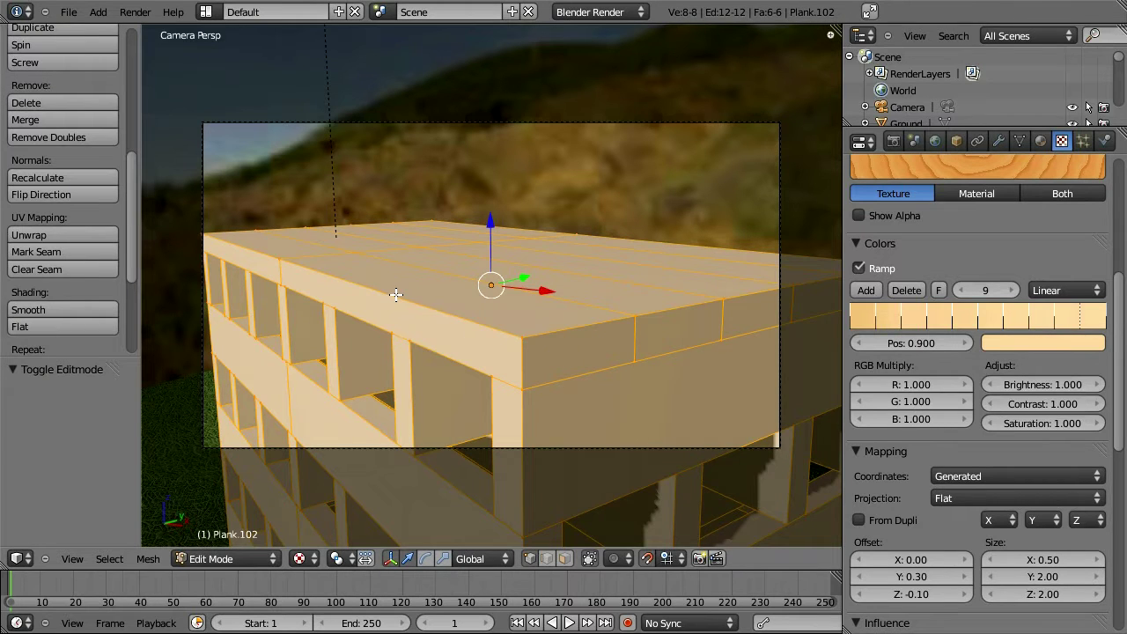
{"action": "key", "text": "u"}
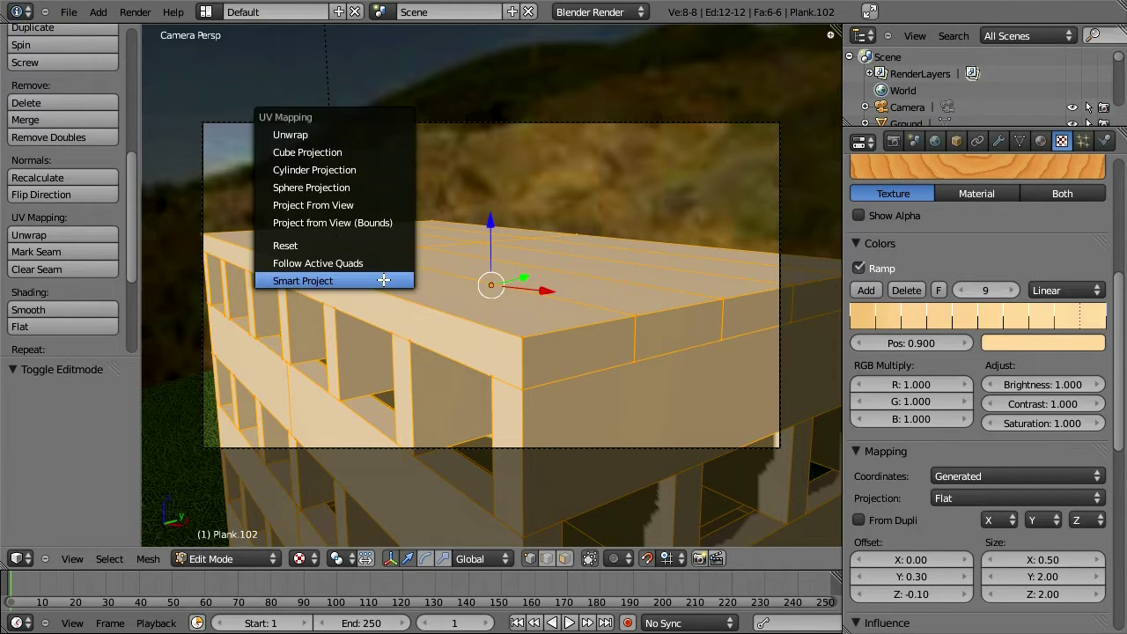
{"action": "left_click", "coordinate": [384, 278]}
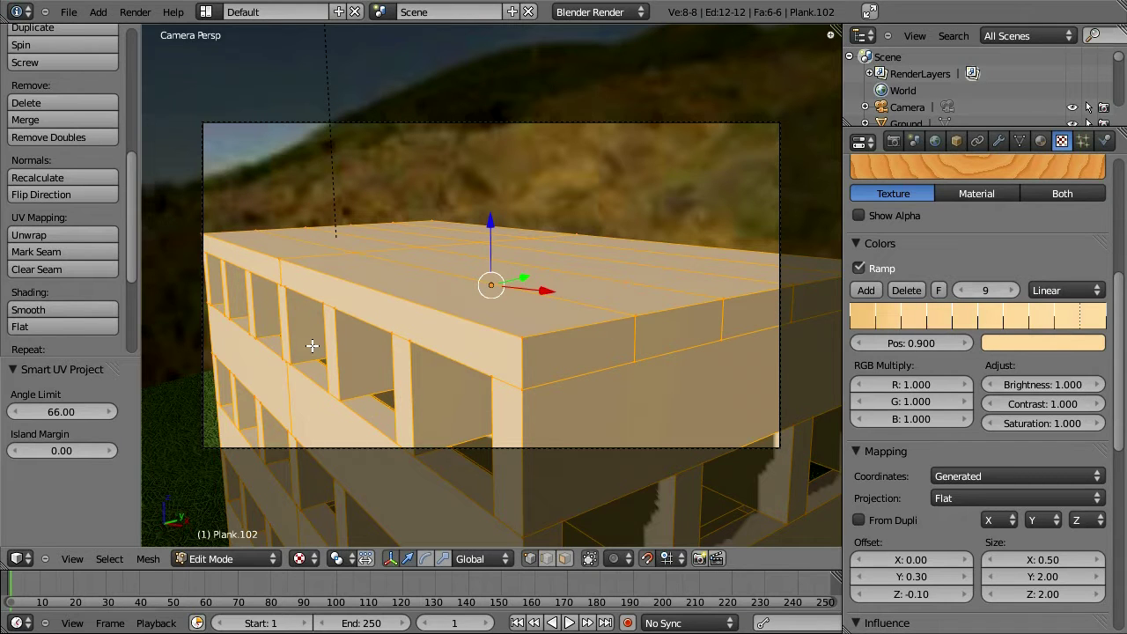
- Turn the main view into the UV/Image Editor and unlink the Render Result image
{"action": "left_click", "coordinate": [17, 559]}
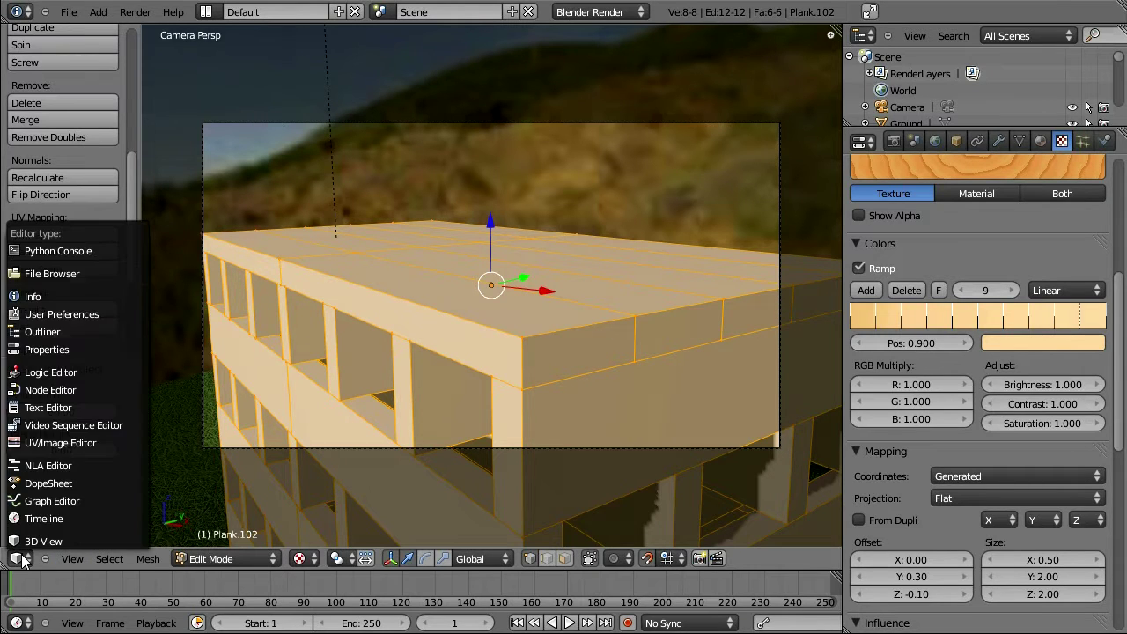
{"action": "left_click", "coordinate": [67, 442]}
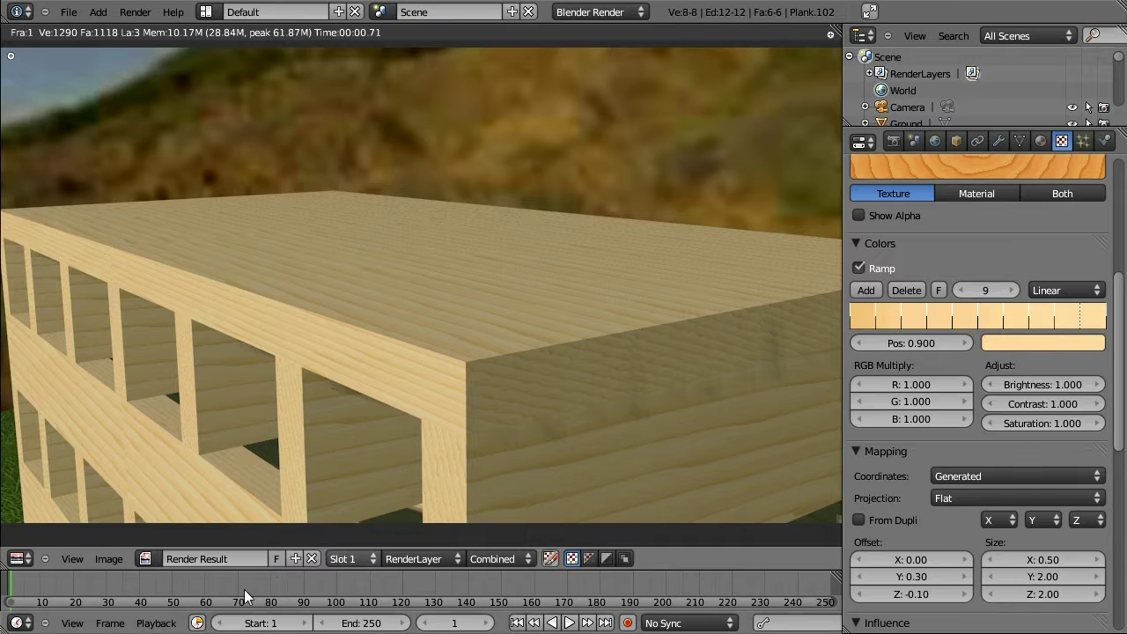
{"action": "left_click", "coordinate": [18, 559]}
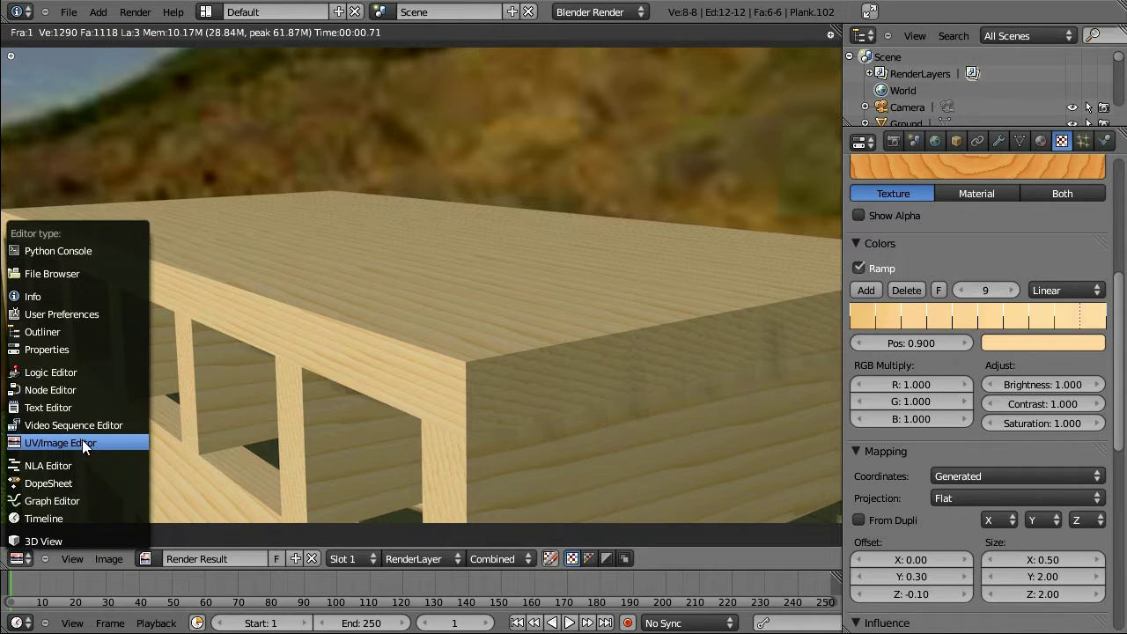
{"action": "left_click", "coordinate": [82, 441]}
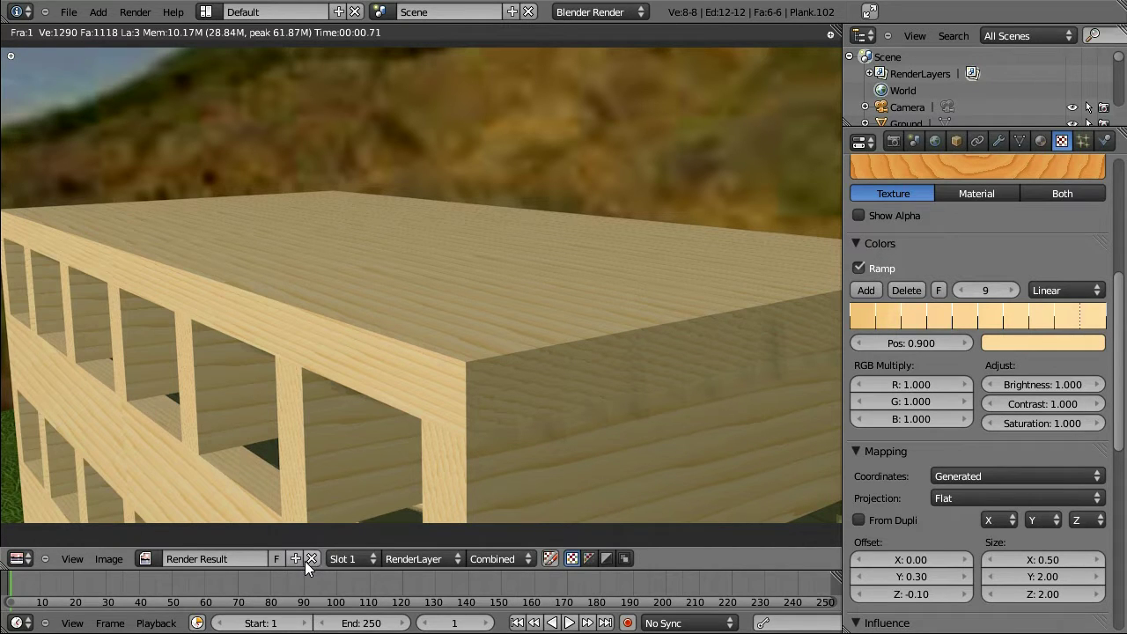
{"action": "left_click", "coordinate": [313, 558]}
- Select all UV islands and create a new 1024×1024 image named wood1
{"action": "right_click", "coordinate": [366, 374]}
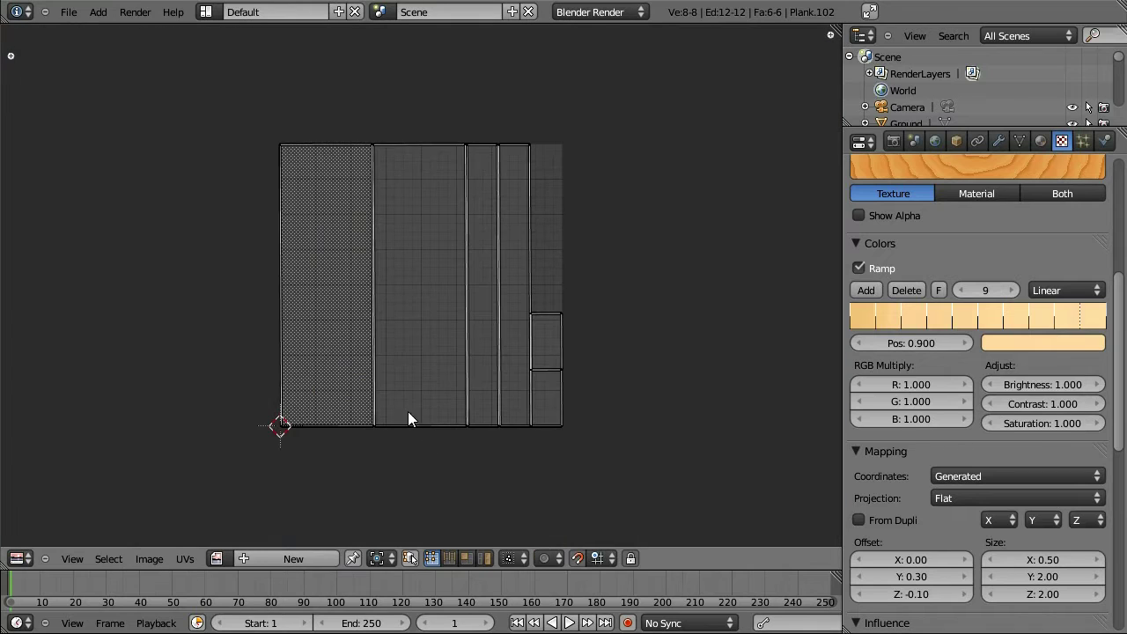
{"action": "key", "text": "a"}
{"action": "key", "text": "a"}
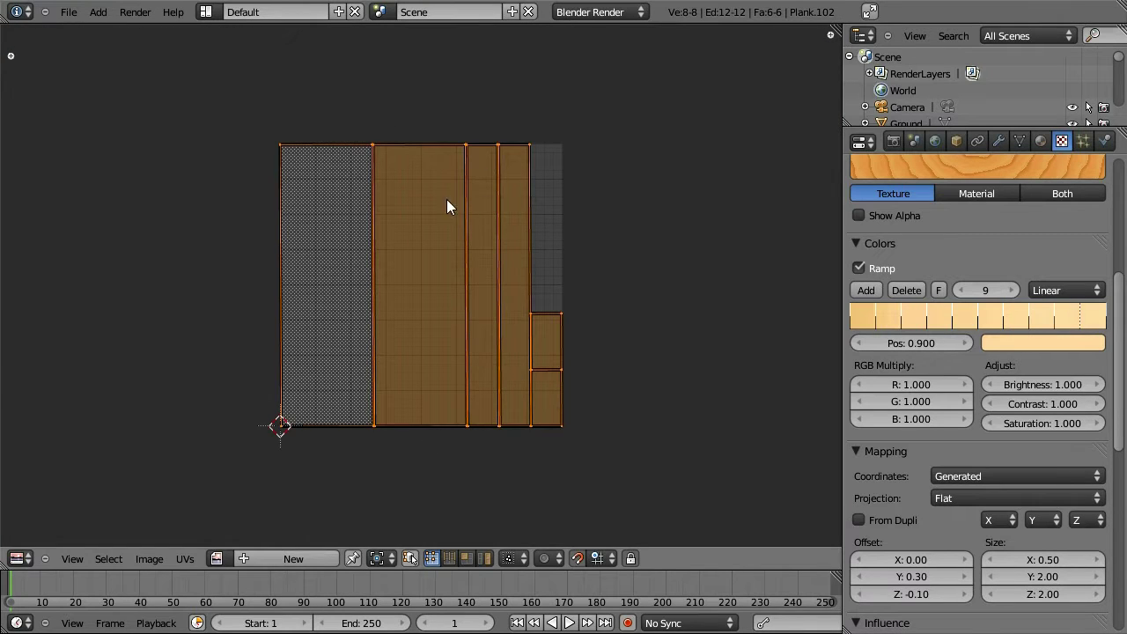
{"action": "left_click", "coordinate": [264, 560]}
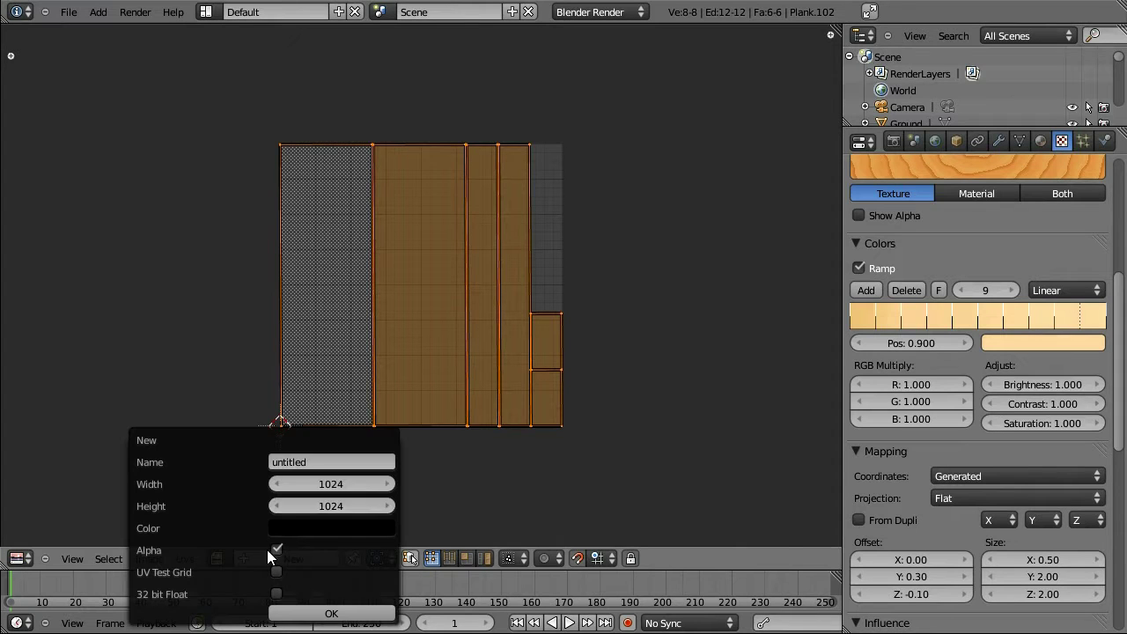
{"action": "type", "text": "wood1"}
{"action": "key", "text": "Return"}
{"action": "left_click", "coordinate": [326, 613]}
- Bake Textures with margin 4 into the wood1 image
{"action": "scroll", "coordinate": [379, 360], "scroll_direction": "down", "scroll_amount": 4}
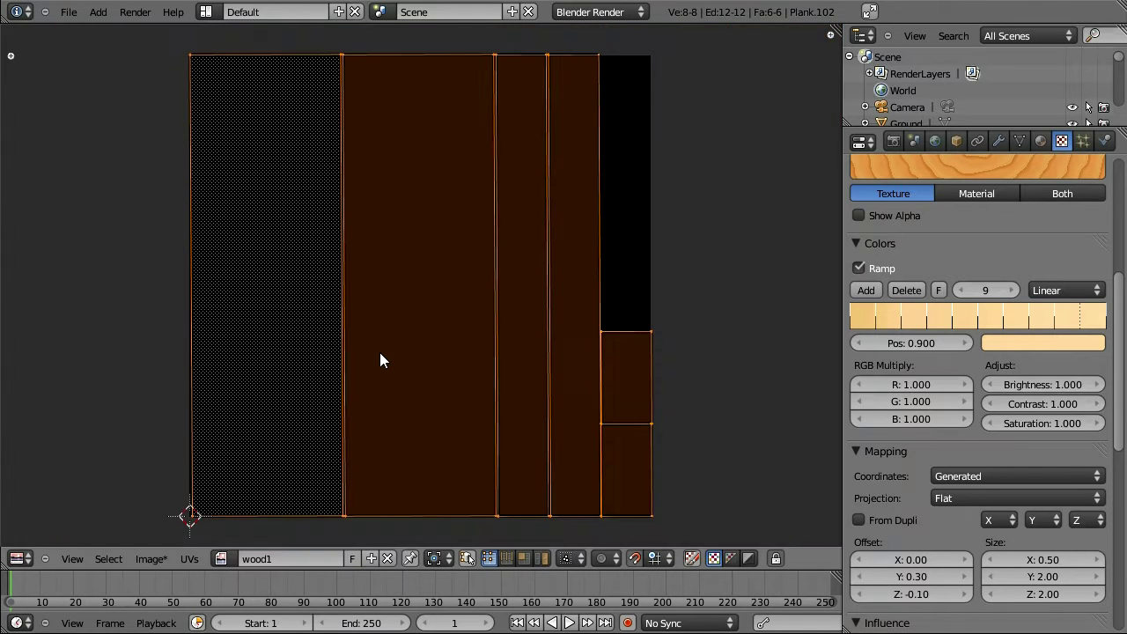
{"action": "left_click", "coordinate": [896, 139]}
{"action": "scroll", "coordinate": [971, 471], "scroll_direction": "down", "scroll_amount": 8}
{"action": "left_click", "coordinate": [881, 622]}
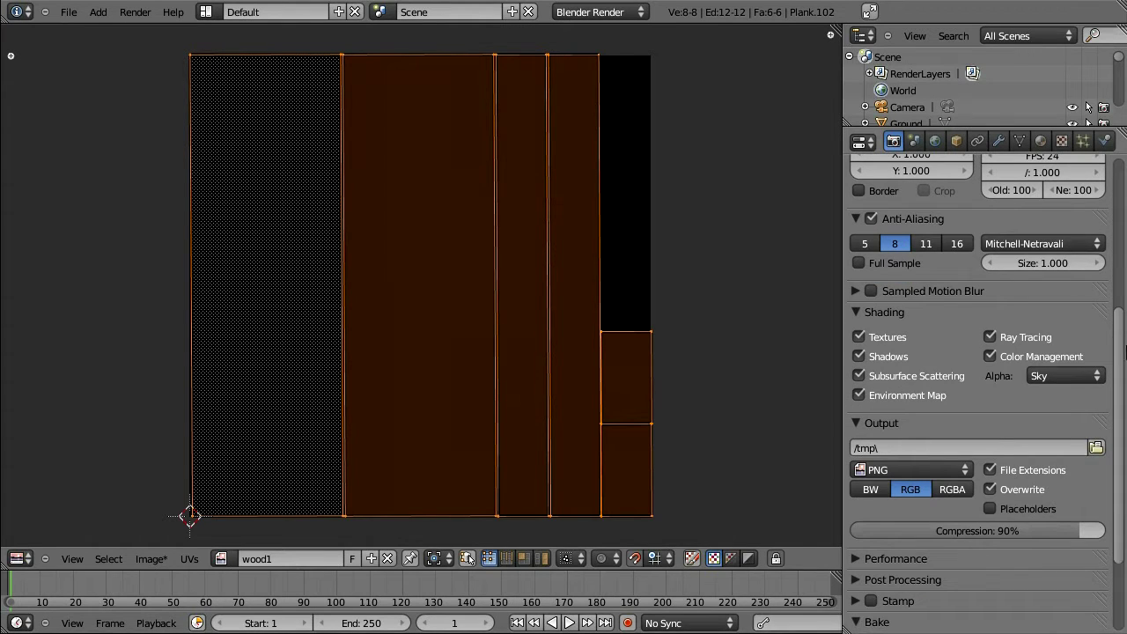
{"action": "scroll", "coordinate": [1023, 537], "scroll_direction": "down", "scroll_amount": 4}
{"action": "left_click", "coordinate": [1005, 546]}
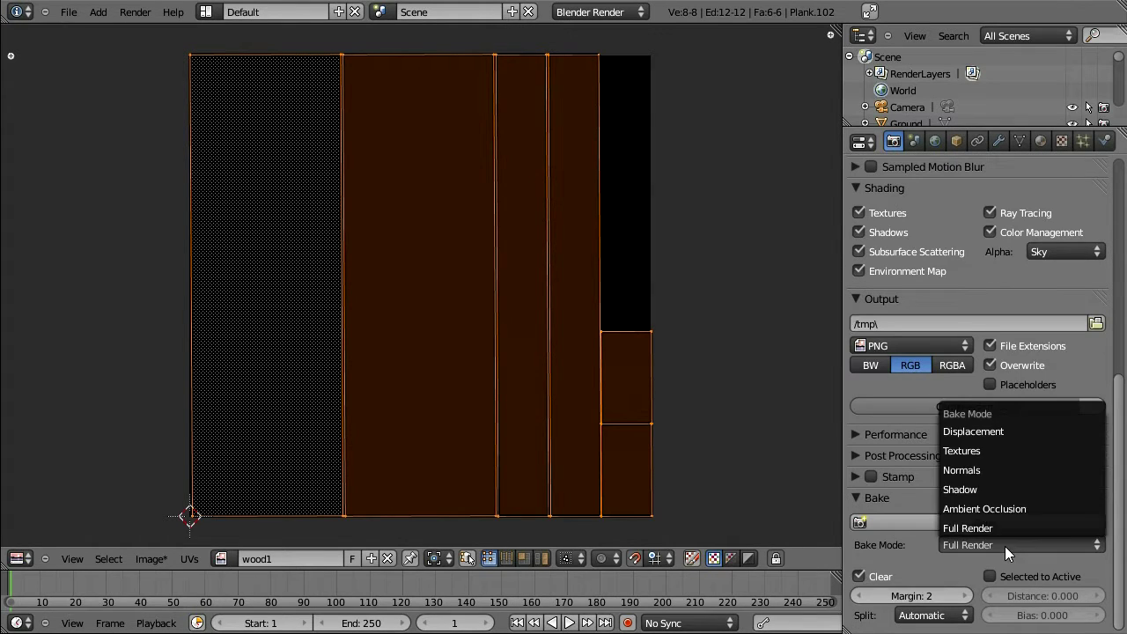
{"action": "left_click", "coordinate": [989, 445]}
{"action": "left_click", "coordinate": [969, 596]}
{"action": "left_click", "coordinate": [968, 596]}
{"action": "left_click", "coordinate": [953, 523]}
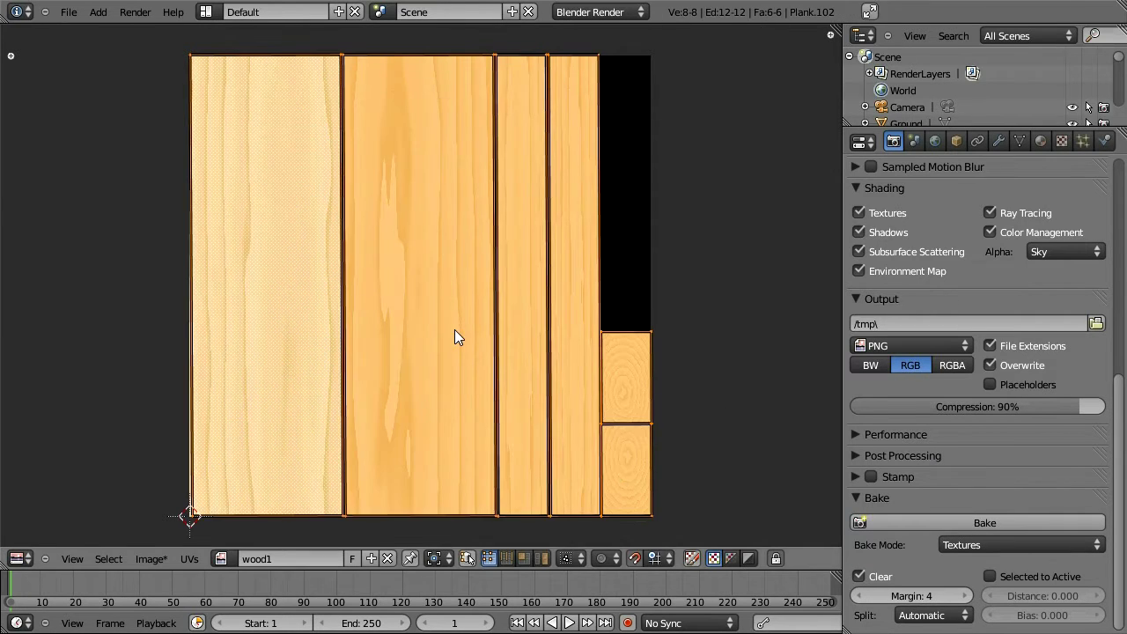
- Leave Edit Mode on the plank and bring up the image save options
{"action": "key", "text": "Tab"}
{"action": "scroll", "coordinate": [458, 334], "scroll_direction": "up", "scroll_amount": 1}
{"action": "scroll", "coordinate": [458, 330], "scroll_direction": "down", "scroll_amount": 1}
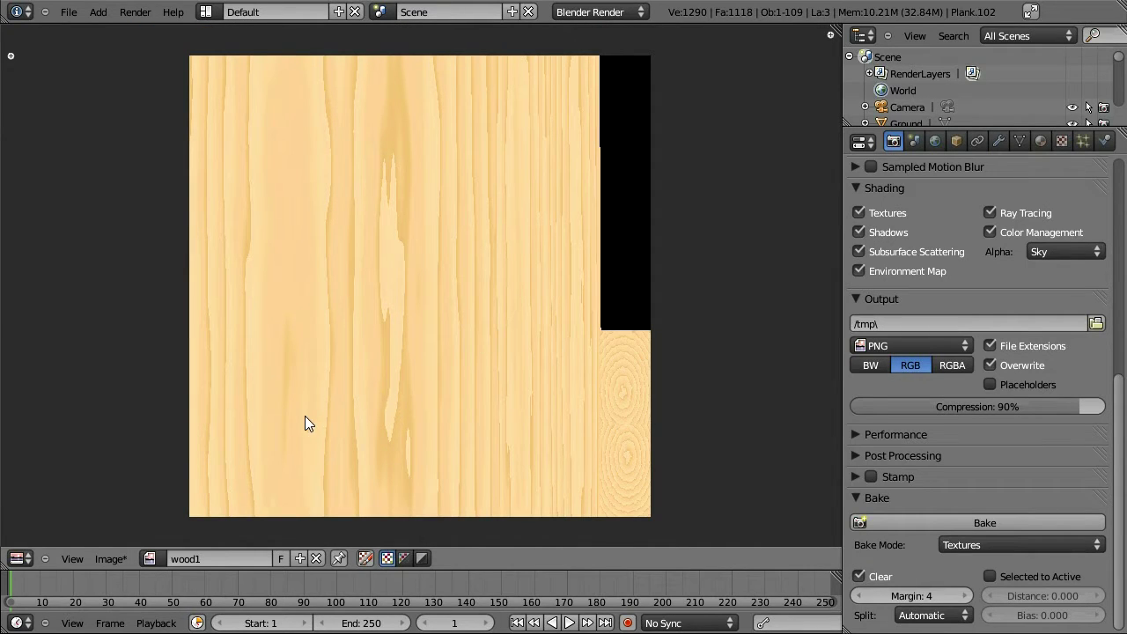
{"action": "left_click", "coordinate": [112, 558]}
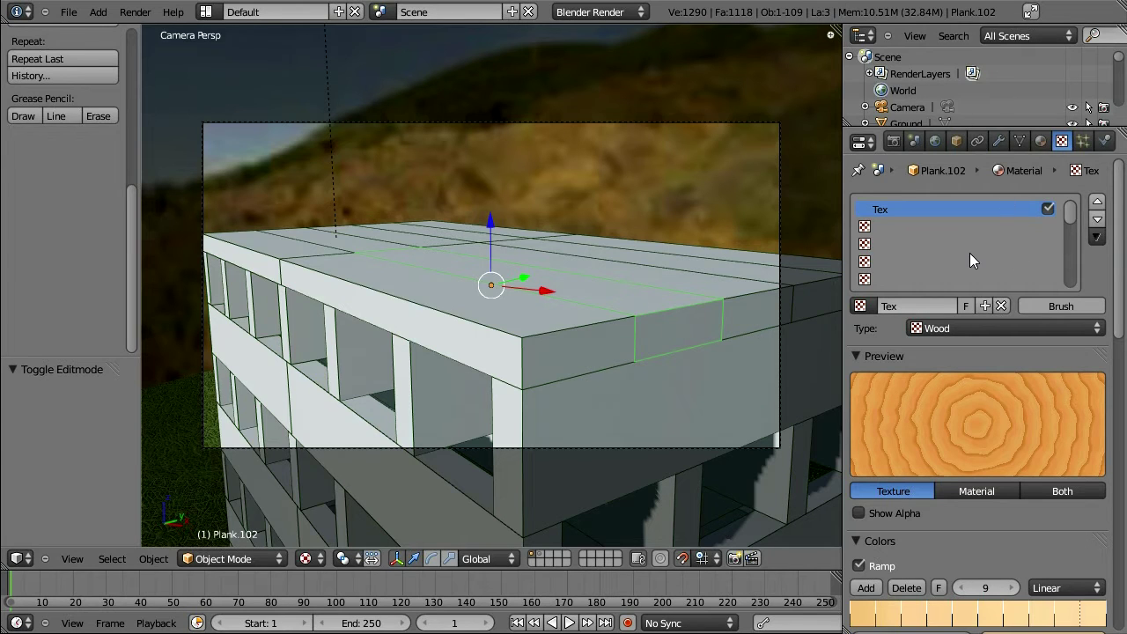
- Replace the plank's procedural Wood texture with a new Image or Movie texture
{"action": "left_click", "coordinate": [1002, 306]}
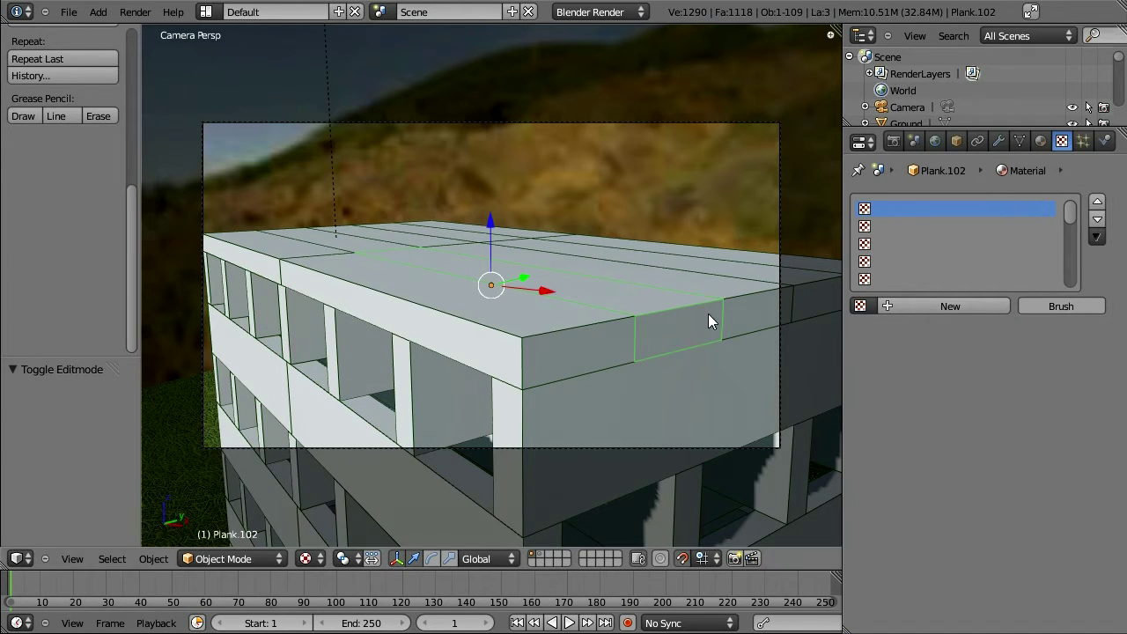
{"action": "left_click", "coordinate": [952, 306]}
{"action": "left_click", "coordinate": [970, 328]}
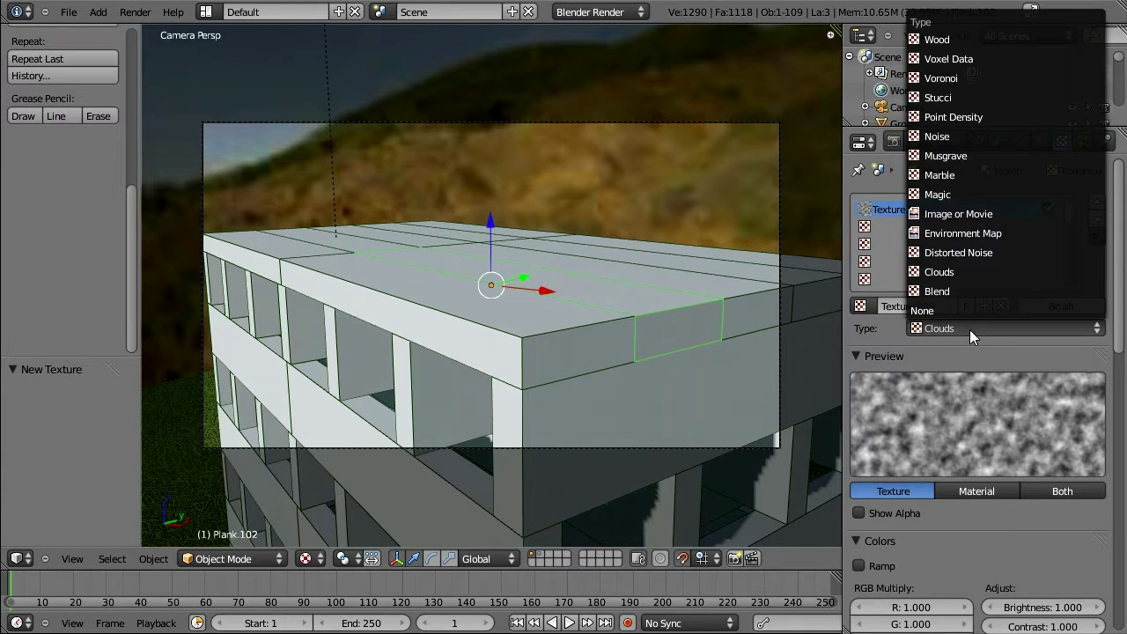
{"action": "left_click", "coordinate": [973, 214]}
- Load wood1.png into the image texture and map it with UV coordinates
{"action": "left_click_drag", "start_coordinate": [1123, 265], "coordinate": [1124, 437]}
{"action": "left_click", "coordinate": [1041, 245]}
{"action": "double_click", "coordinate": [272, 232]}
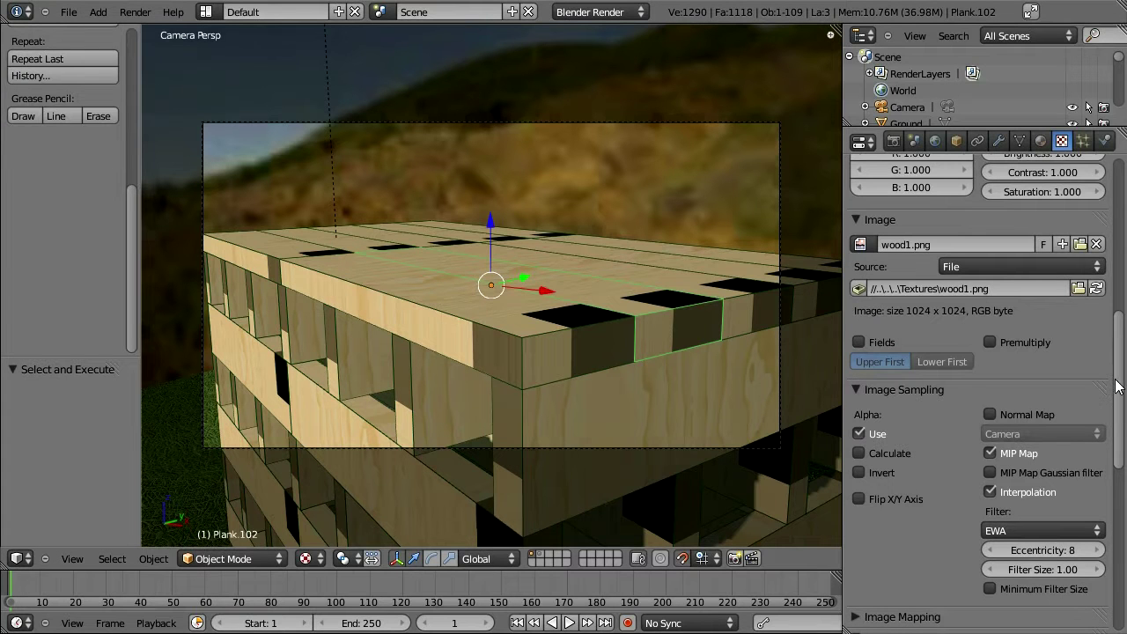
{"action": "left_click_drag", "start_coordinate": [1120, 384], "coordinate": [1120, 475]}
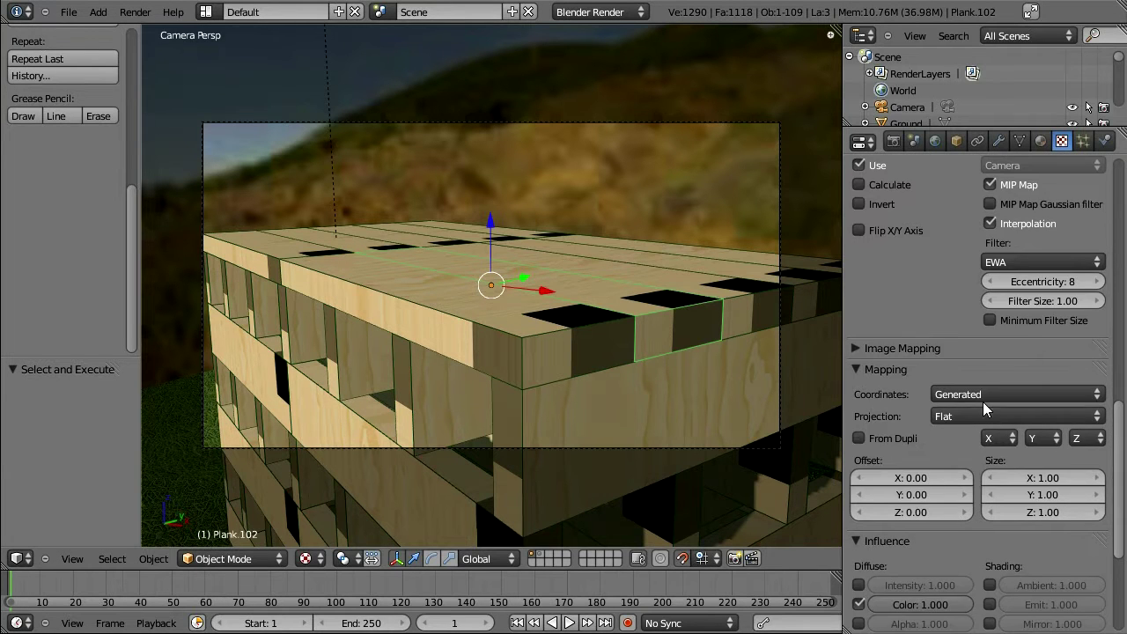
{"action": "left_click", "coordinate": [985, 394]}
{"action": "left_click", "coordinate": [967, 317]}
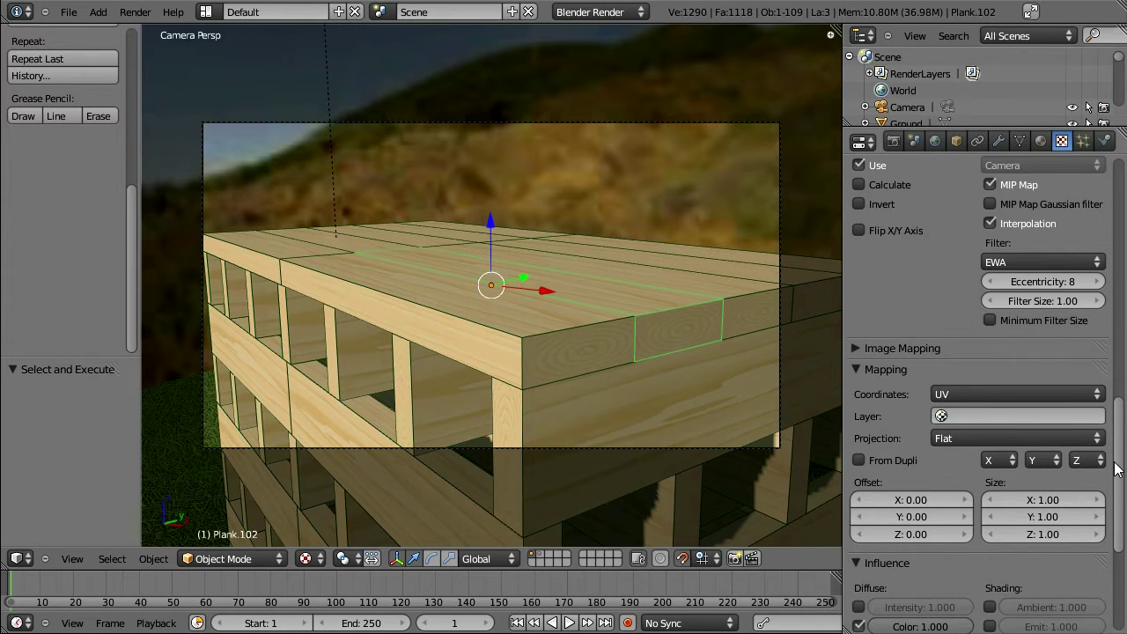
{"action": "left_click_drag", "start_coordinate": [1119, 462], "coordinate": [1124, 216]}
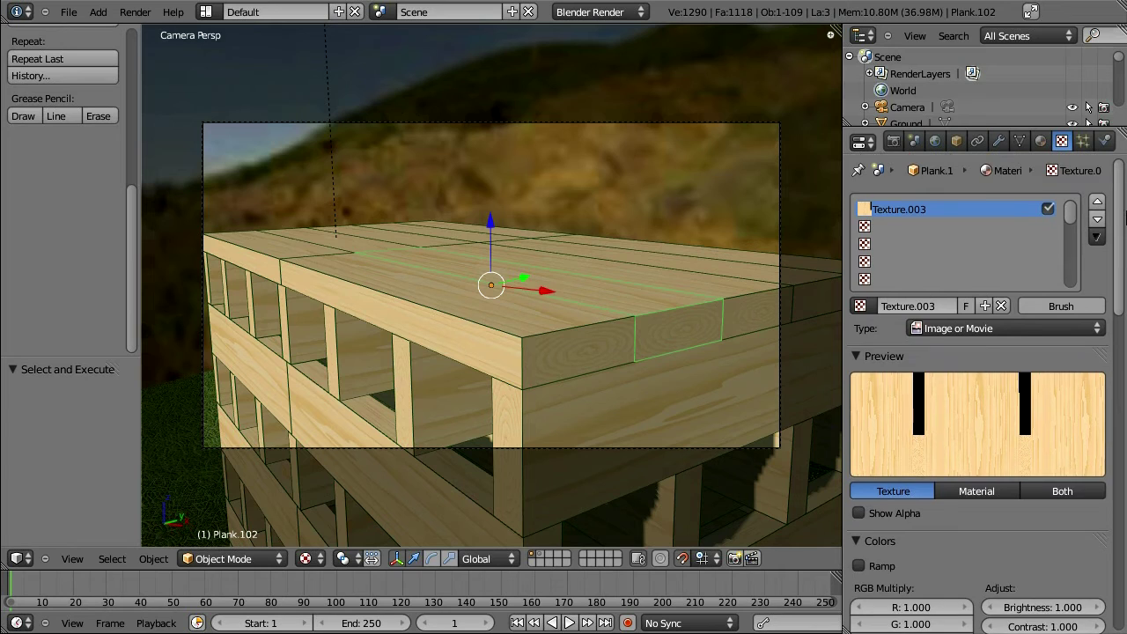
- Add a new Image texture in the second slot loading wood1NormalMap.jpg from the Textures folder
{"action": "left_click", "coordinate": [896, 226]}
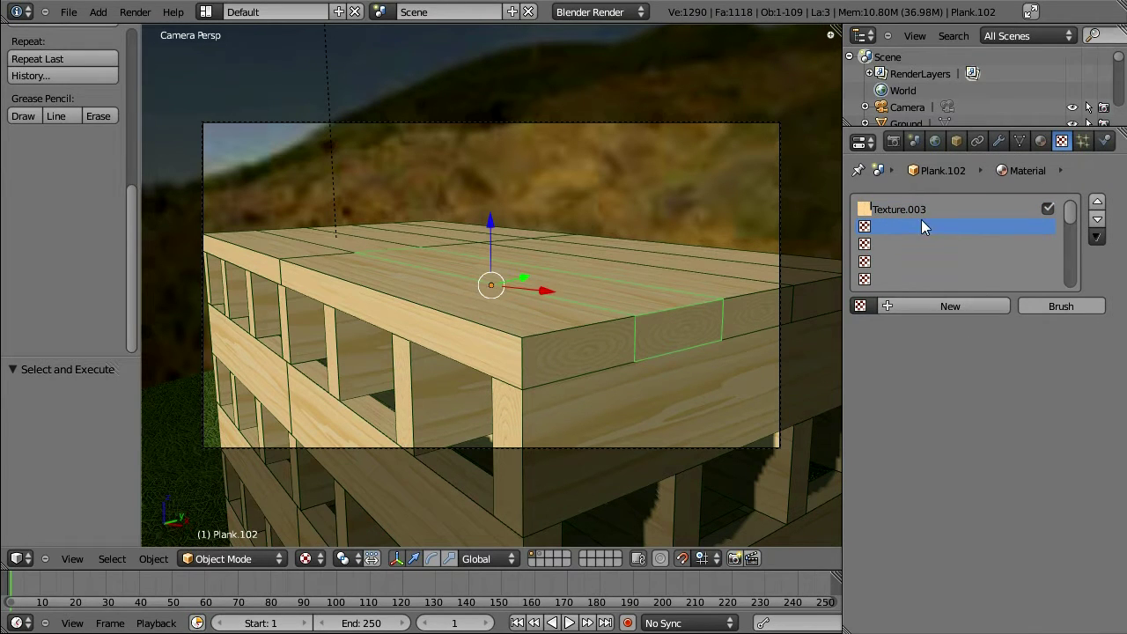
{"action": "left_click", "coordinate": [942, 308]}
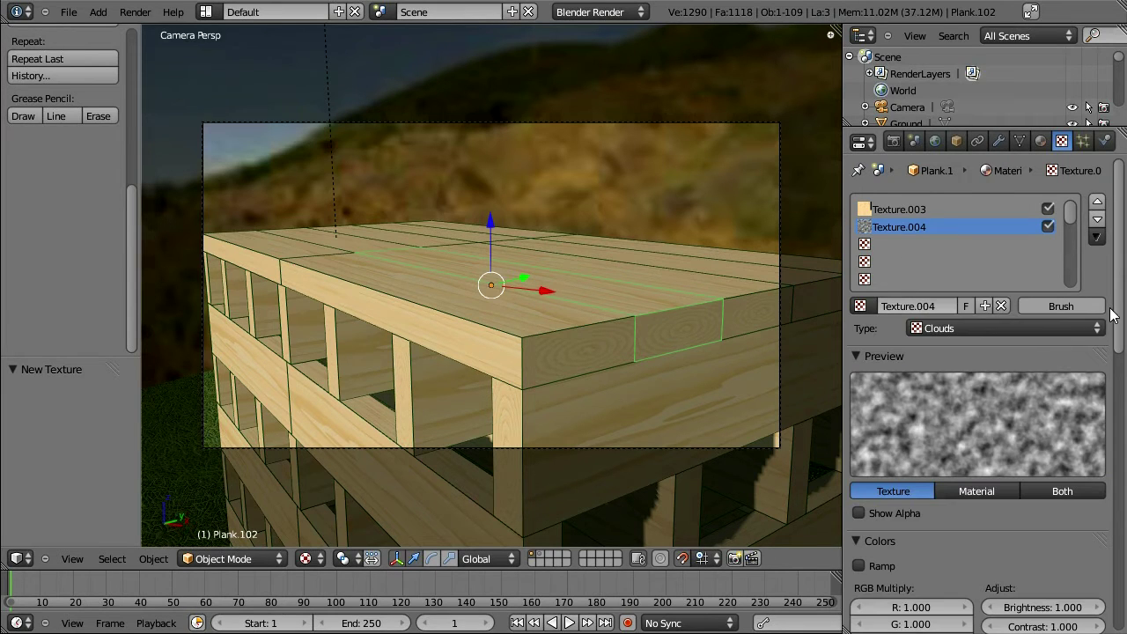
{"action": "left_click", "coordinate": [981, 328]}
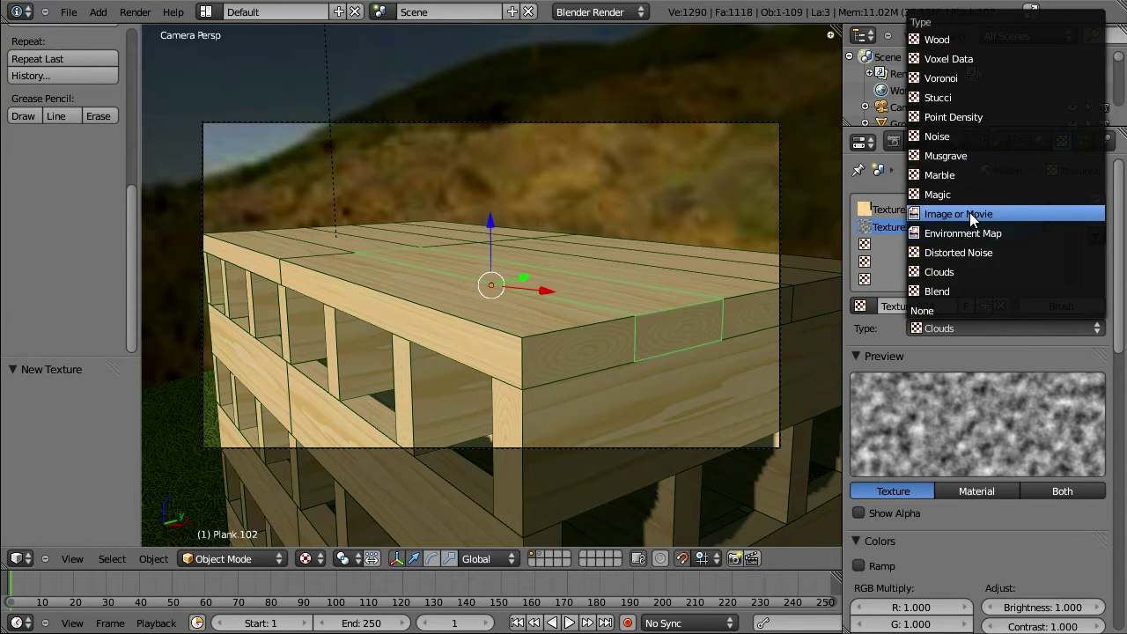
{"action": "left_click", "coordinate": [970, 214]}
{"action": "scroll", "coordinate": [1124, 405], "scroll_direction": "down", "scroll_amount": 10}
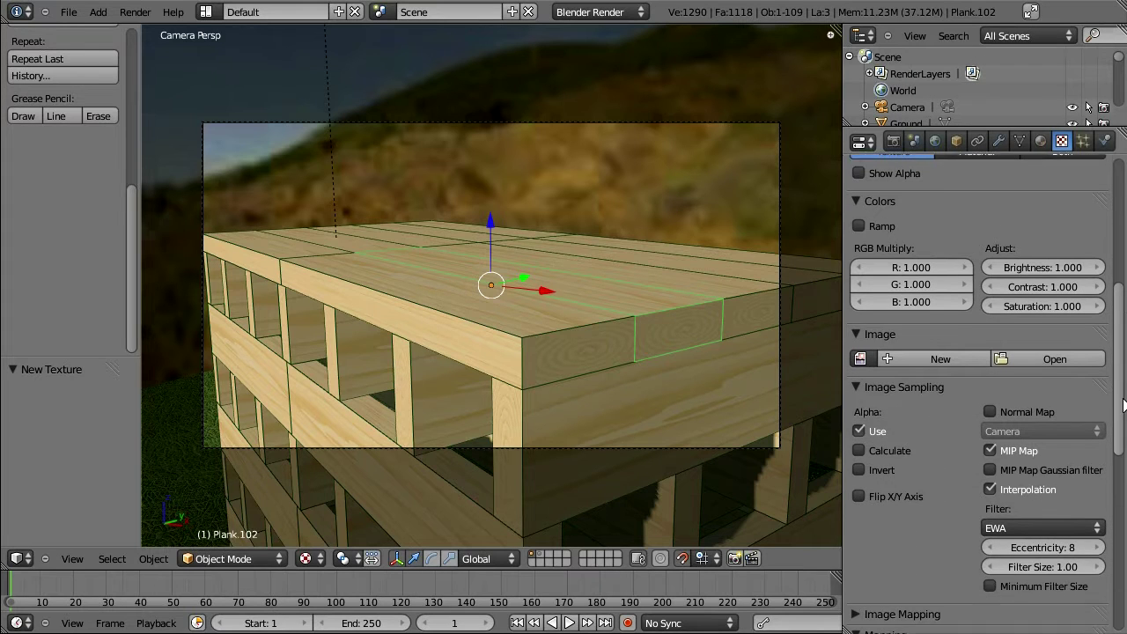
{"action": "left_click", "coordinate": [1048, 345]}
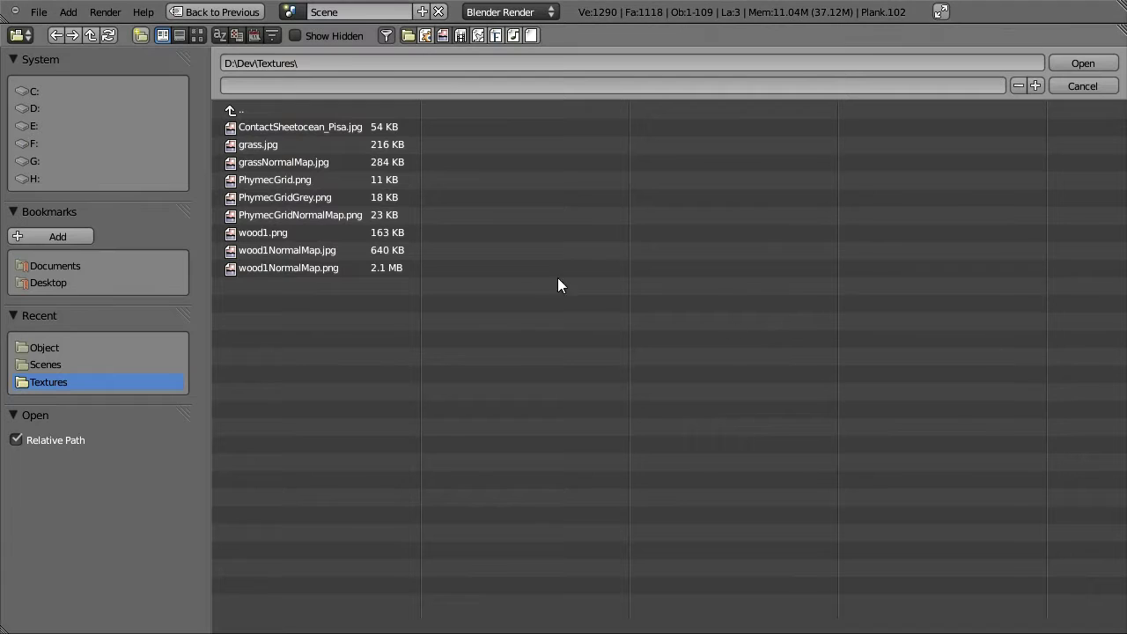
{"action": "double_click", "coordinate": [297, 253]}
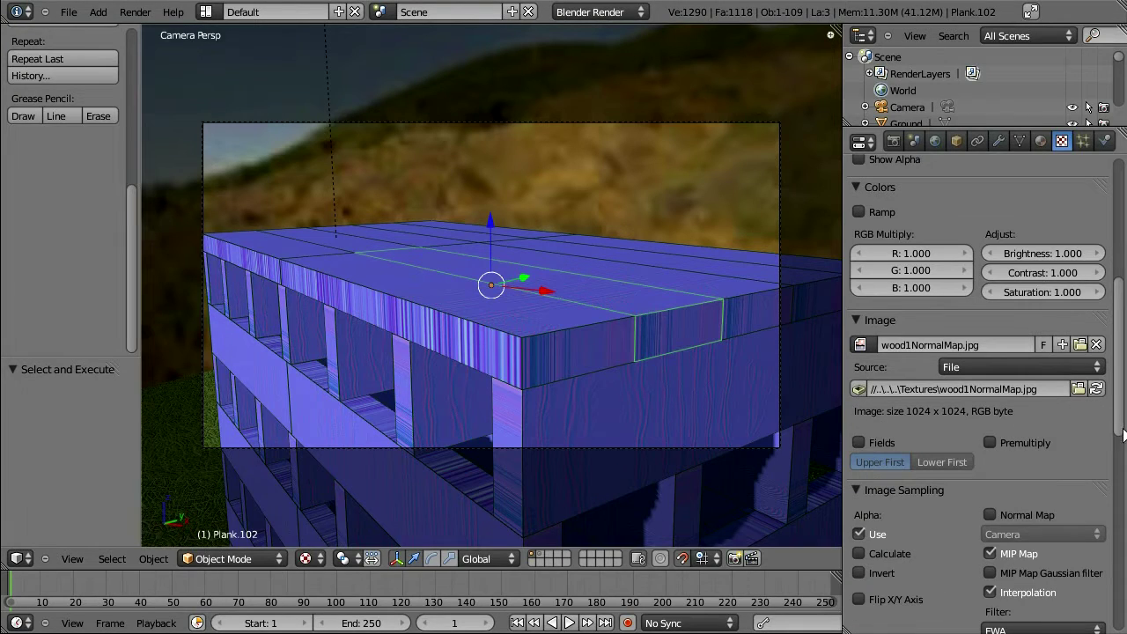
- Treat the image as a normal map, choose its normal space, and map it with UV coordinates
{"action": "scroll", "coordinate": [968, 352], "scroll_direction": "down", "scroll_amount": 5}
{"action": "left_click", "coordinate": [991, 343]}
{"action": "left_click", "coordinate": [1042, 362]}
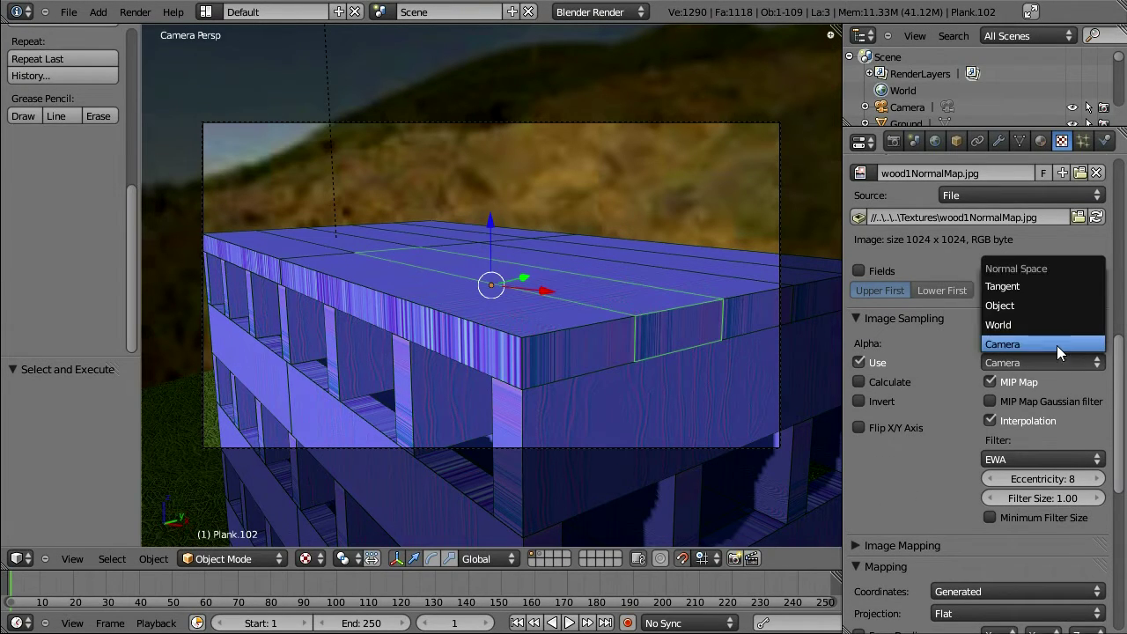
{"action": "left_click", "coordinate": [1038, 288]}
{"action": "left_click_drag", "start_coordinate": [1117, 363], "coordinate": [1116, 449]}
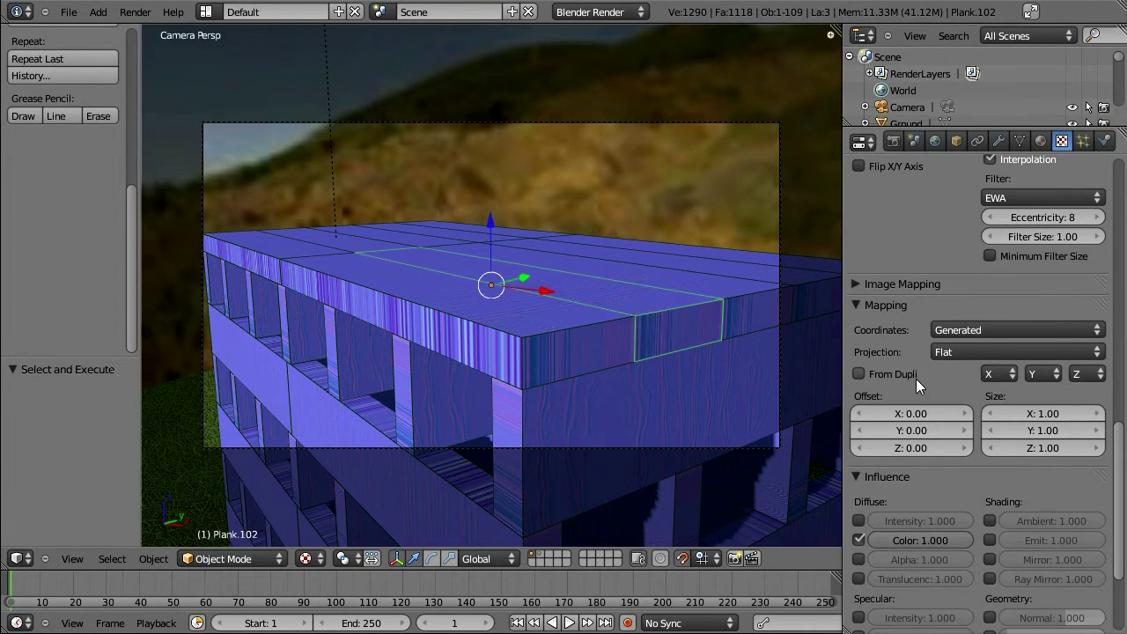
{"action": "left_click", "coordinate": [960, 330]}
{"action": "left_click", "coordinate": [954, 257]}
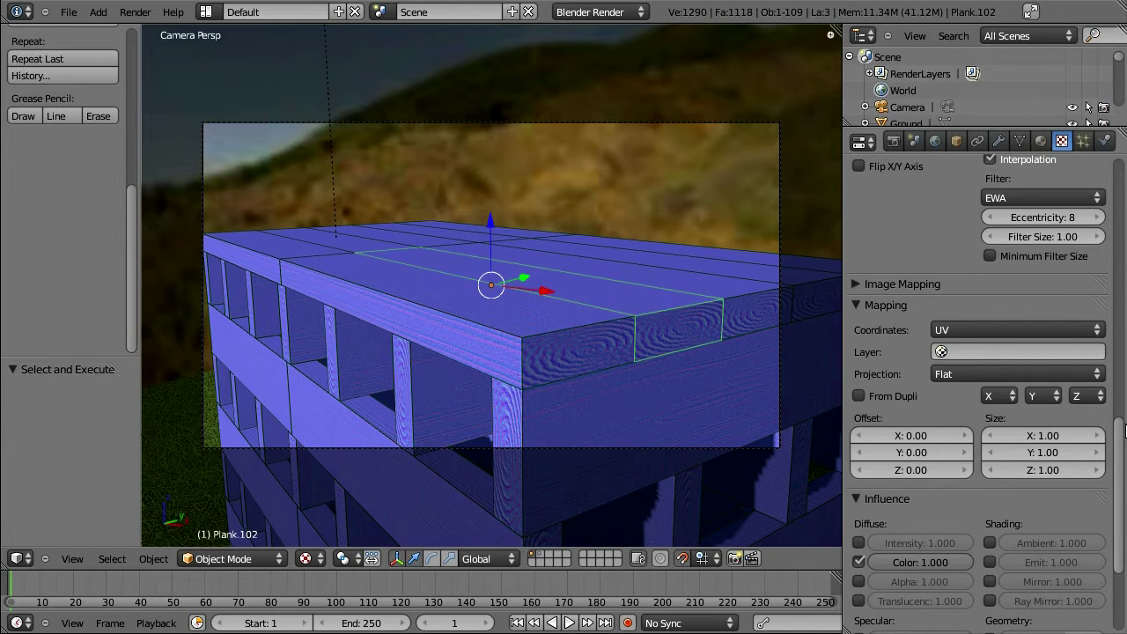
- Turn off Diffuse Color influence and set the Geometry Normal strength to 0.5
{"action": "left_click_drag", "start_coordinate": [1123, 432], "coordinate": [1117, 509]}
{"action": "left_click", "coordinate": [860, 389]}
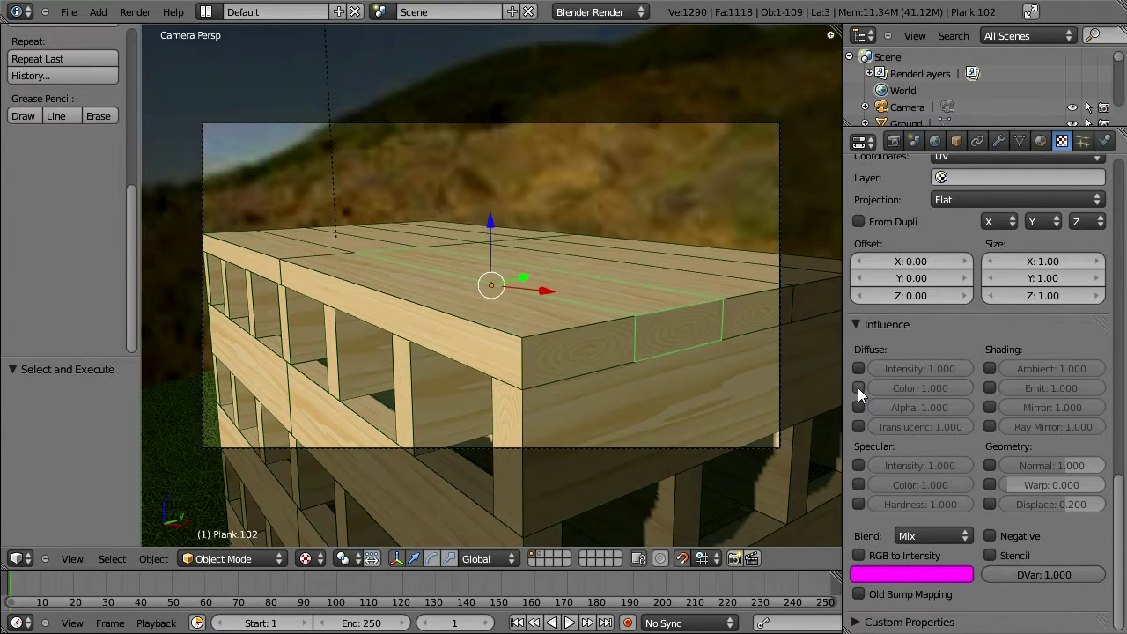
{"action": "left_click", "coordinate": [991, 465]}
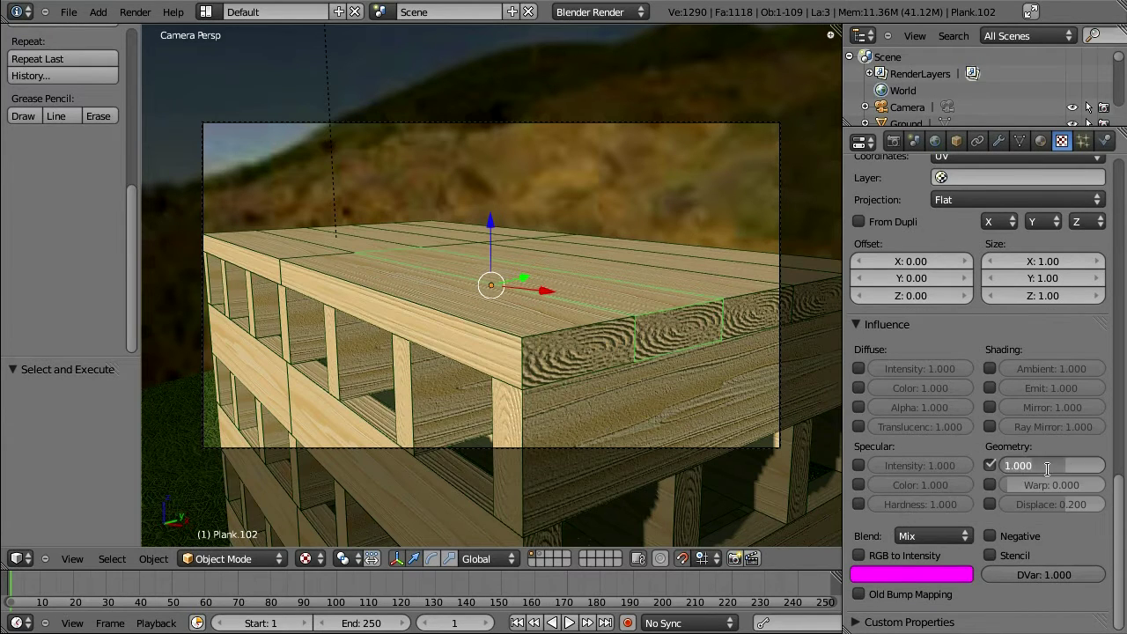
{"action": "type", "text": "0.5"}
{"action": "key", "text": "Return"}
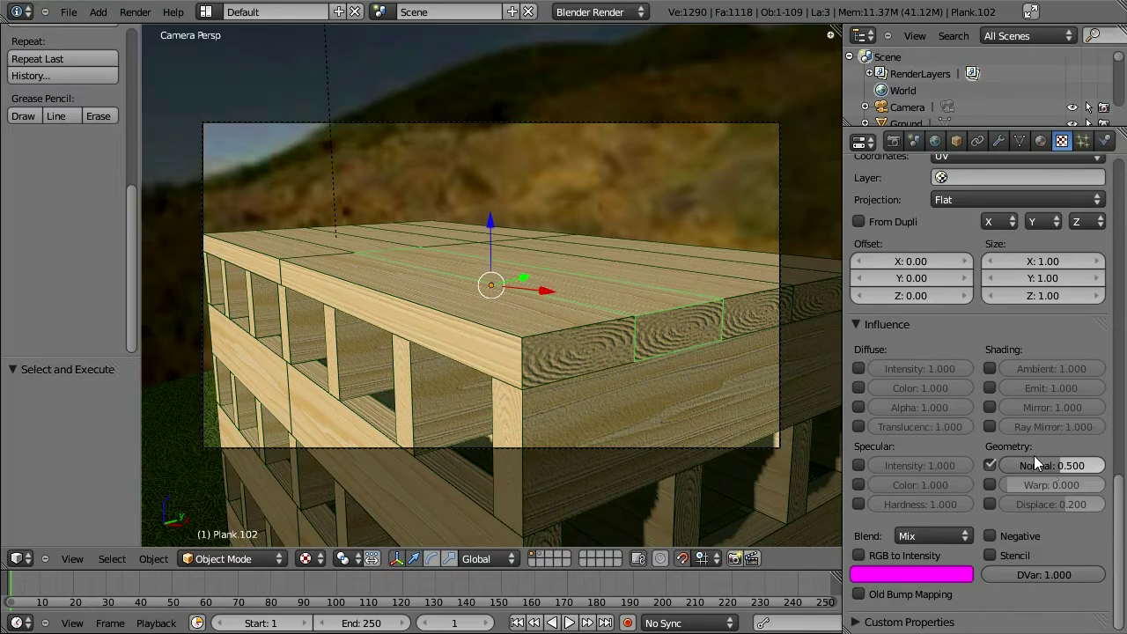
{"action": "middle_click_drag", "start_coordinate": [729, 318], "coordinate": [658, 269]}
{"action": "scroll", "coordinate": [574, 330], "scroll_direction": "up", "scroll_amount": 4}
- Switch the render engine to Blender Game and run the game with P to test the tower
{"action": "left_click", "coordinate": [593, 12]}
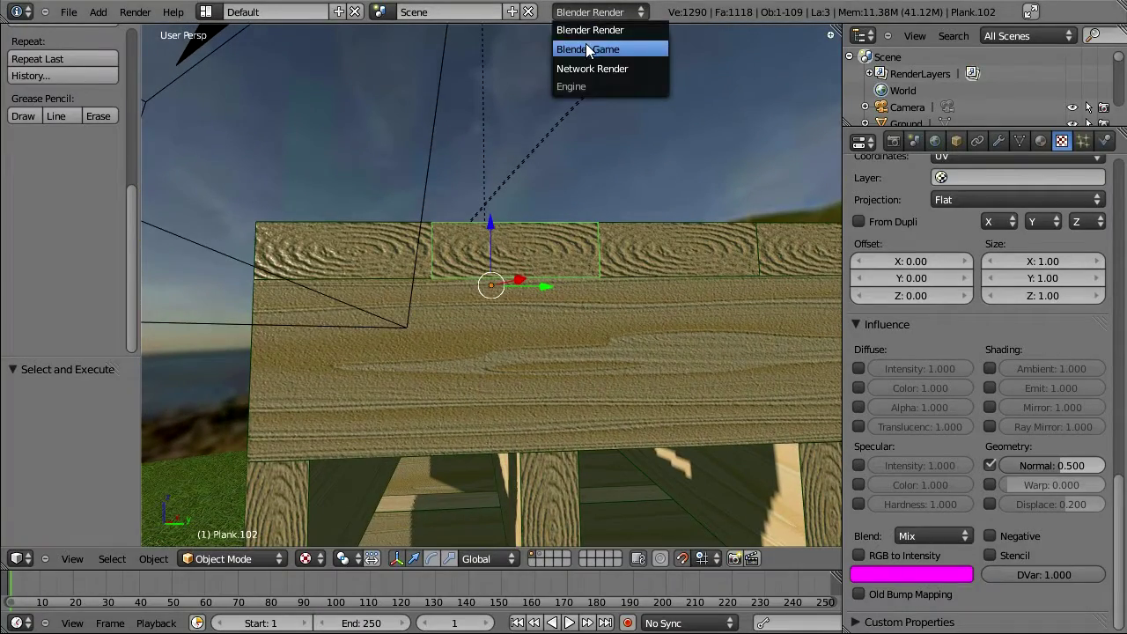
{"action": "left_click", "coordinate": [586, 45]}
{"action": "scroll", "coordinate": [529, 265], "scroll_direction": "down", "scroll_amount": 5}
{"action": "mouse_move", "coordinate": [525, 262]}
{"action": "middle_mouse_down"}
{"action": "mouse_move", "coordinate": [498, 284]}
{"action": "mouse_move", "coordinate": [531, 280]}
{"action": "middle_mouse_up"}
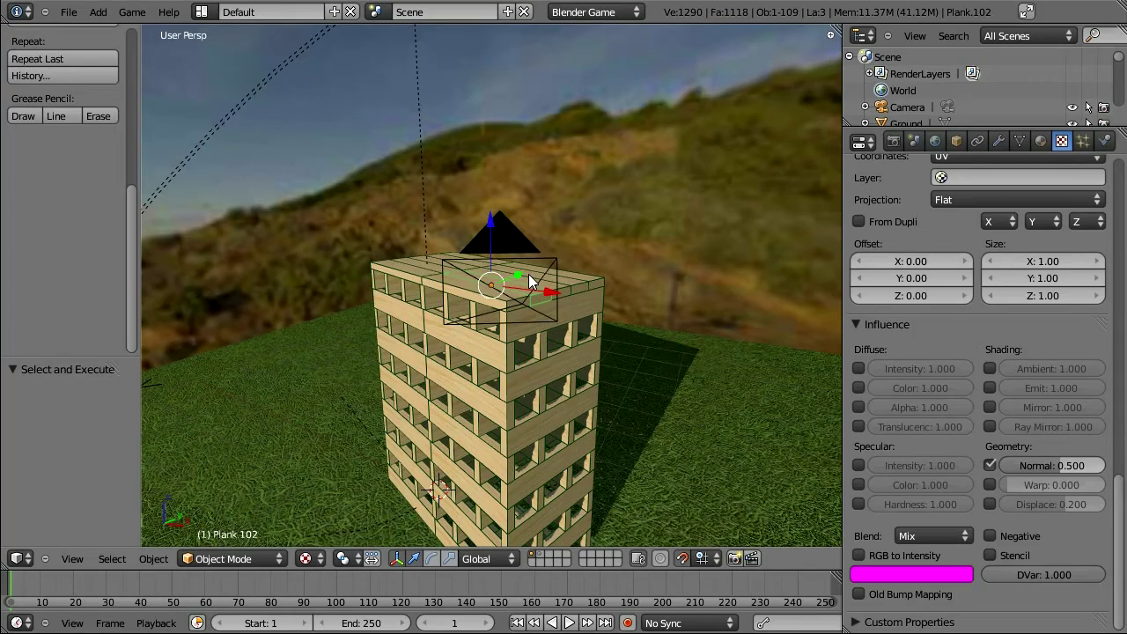
{"action": "key", "text": "p"}
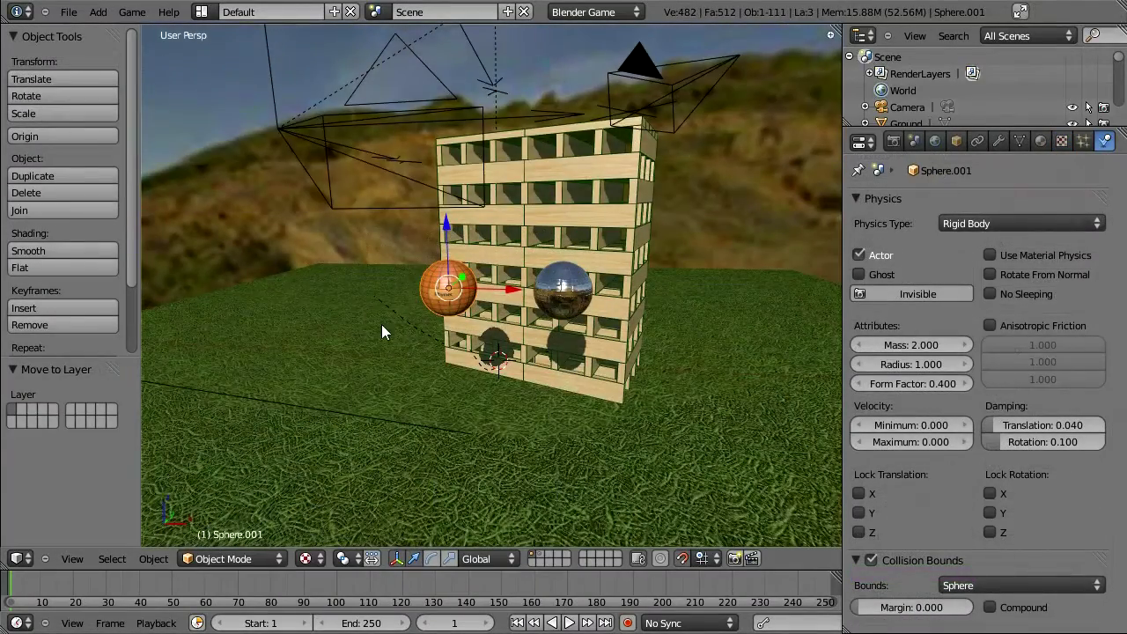
{"action": "middle_click_drag", "start_coordinate": [382, 331], "coordinate": [451, 326]}
{"action": "scroll", "coordinate": [451, 319], "scroll_direction": "up", "scroll_amount": 4}
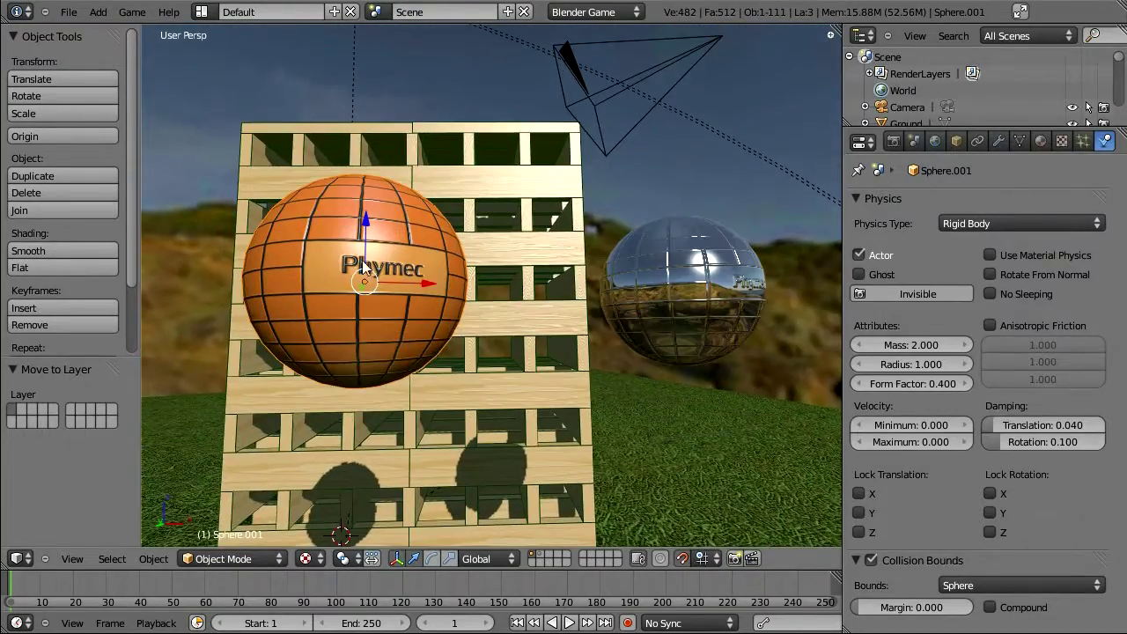
{"action": "middle_click_drag", "start_coordinate": [390, 282], "coordinate": [380, 305]}
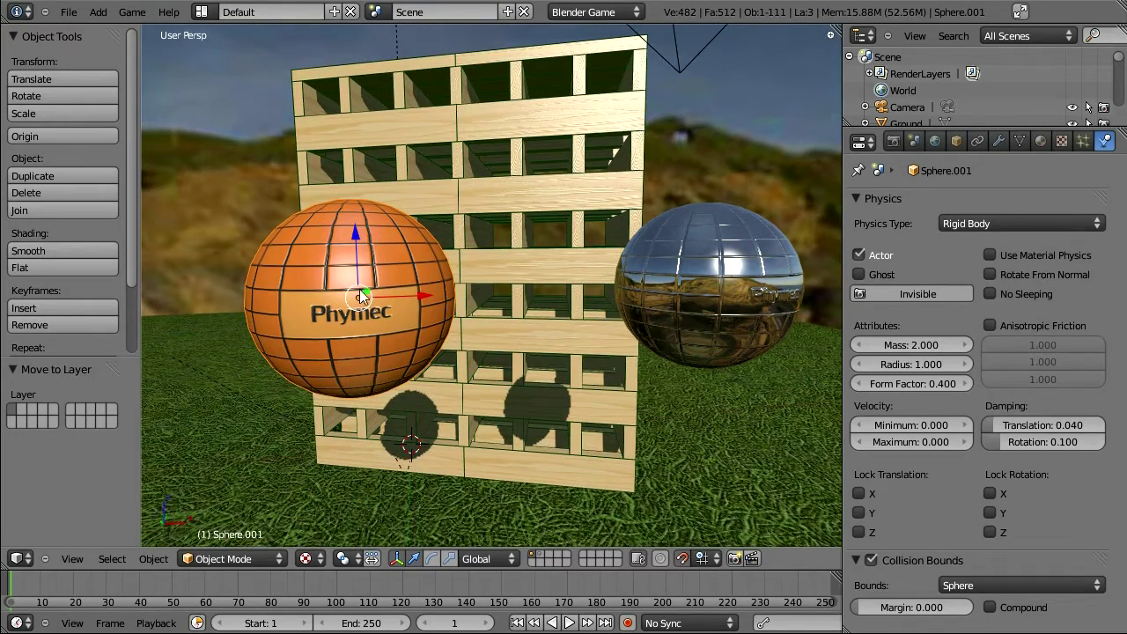
{"action": "mouse_move", "coordinate": [724, 284]}
{"action": "middle_mouse_down"}
{"action": "mouse_move", "coordinate": [696, 291]}
{"action": "mouse_move", "coordinate": [709, 292]}
{"action": "middle_mouse_up"}
{"action": "scroll", "coordinate": [709, 292], "scroll_direction": "down", "scroll_amount": 2}
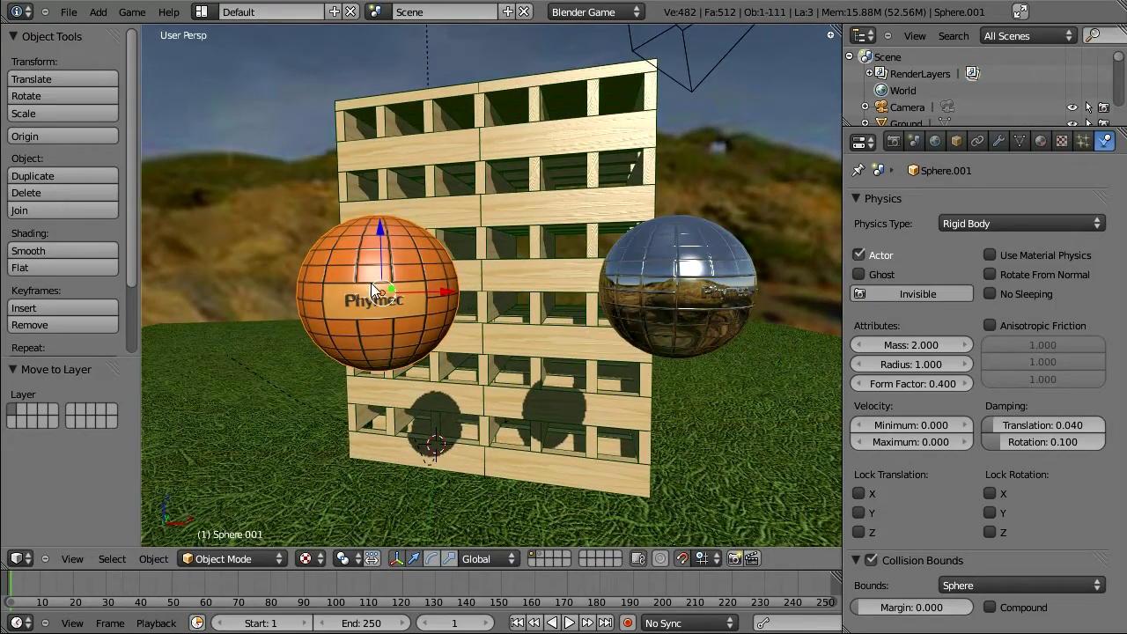
{"action": "middle_click_drag", "start_coordinate": [344, 313], "coordinate": [369, 306]}
{"action": "scroll", "coordinate": [324, 283], "scroll_direction": "up", "scroll_amount": 2}
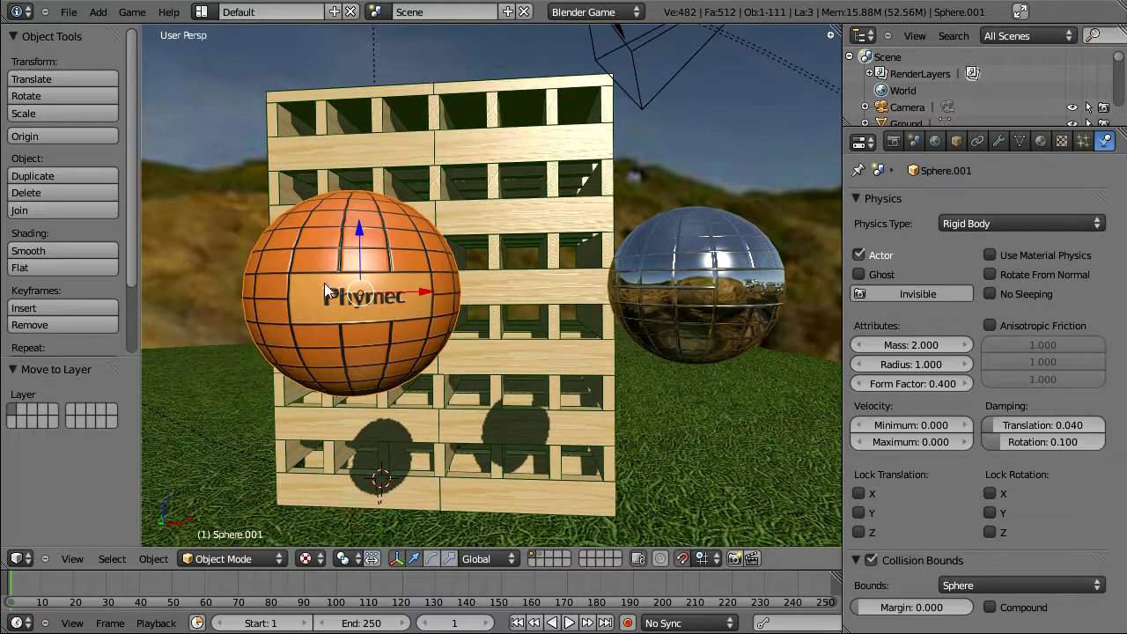
{"action": "left_click", "coordinate": [17, 558]}
{"action": "left_click", "coordinate": [64, 443]}
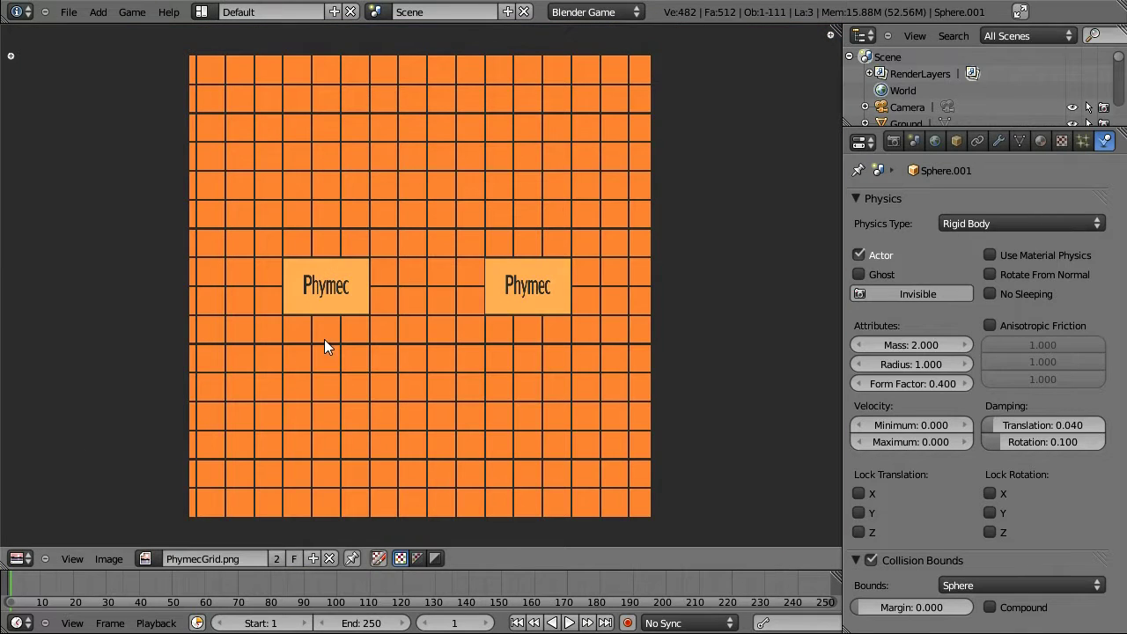
{"action": "left_click", "coordinate": [19, 558]}
{"action": "left_click", "coordinate": [25, 550]}
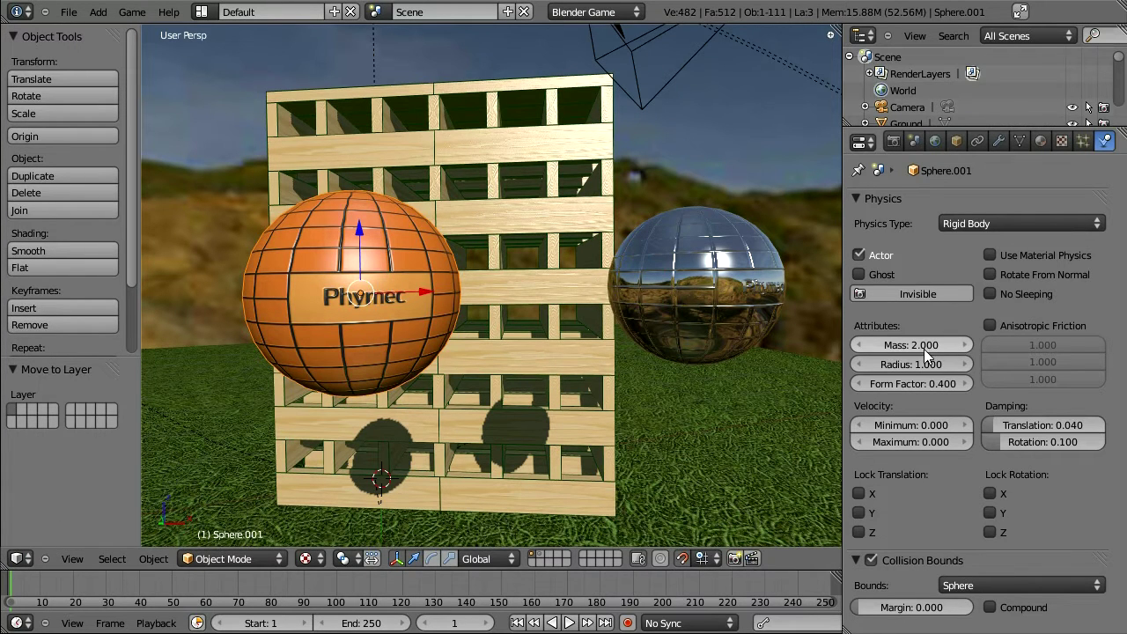
- Select the chrome and orange spheres in turn to compare their mass and material settings
{"action": "right_click", "coordinate": [718, 301]}
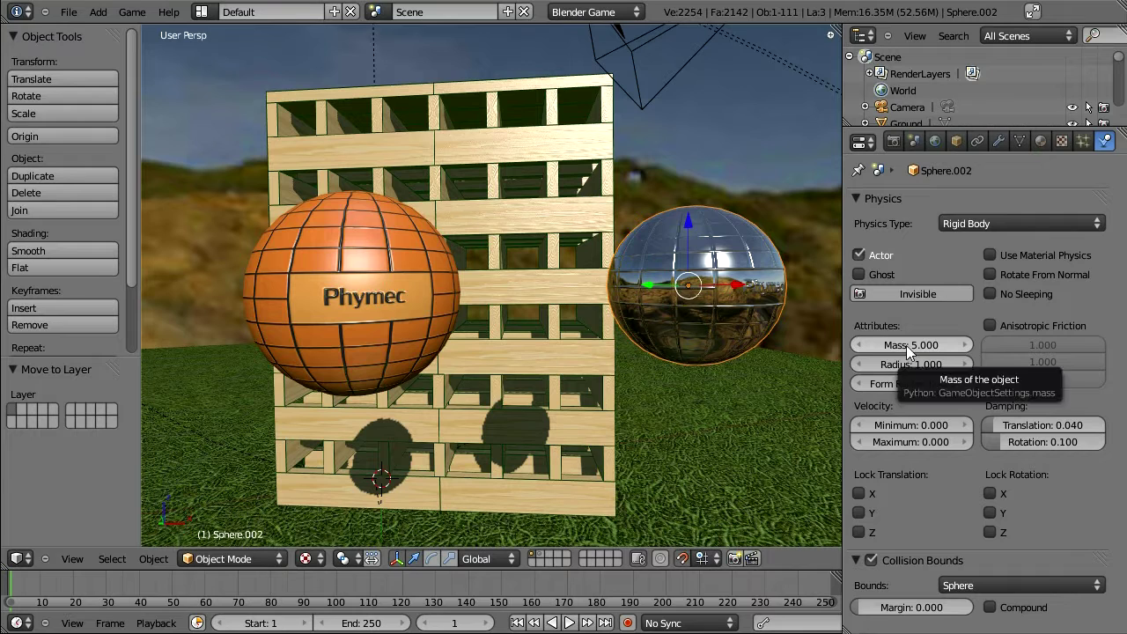
{"action": "right_click", "coordinate": [377, 319]}
{"action": "left_click", "coordinate": [1038, 142]}
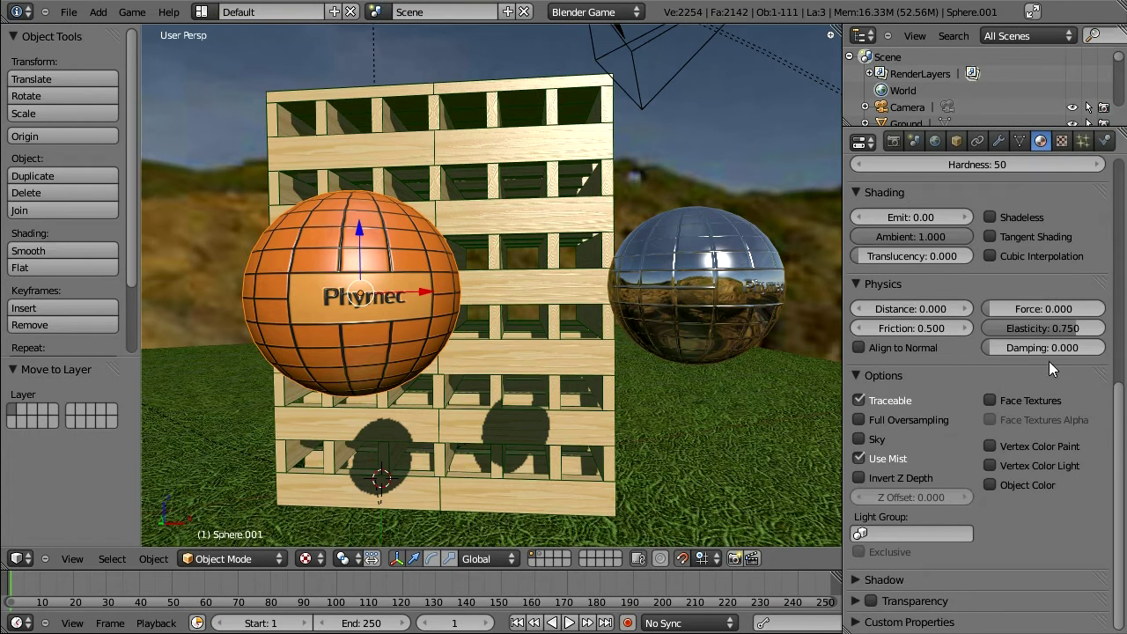
{"action": "right_click", "coordinate": [715, 295]}
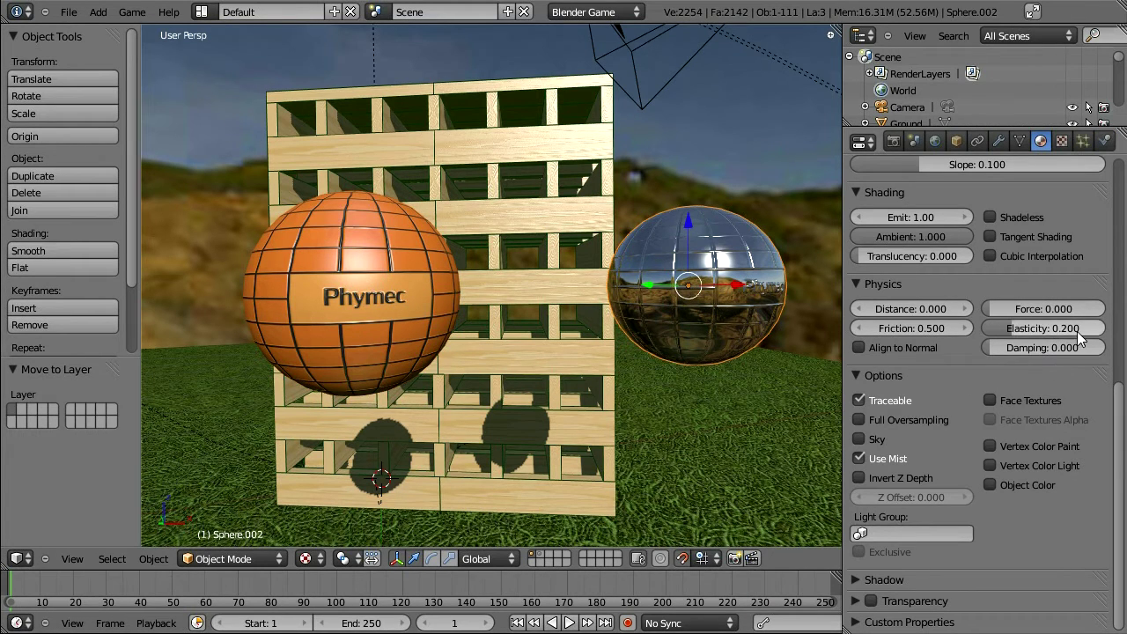
{"action": "middle_click_drag", "start_coordinate": [510, 322], "coordinate": [392, 295]}
{"action": "scroll", "coordinate": [493, 317], "scroll_direction": "down", "scroll_amount": 3}
- Move the orange sphere and then the chrome sphere to another layer with M
{"action": "right_click", "coordinate": [405, 295]}
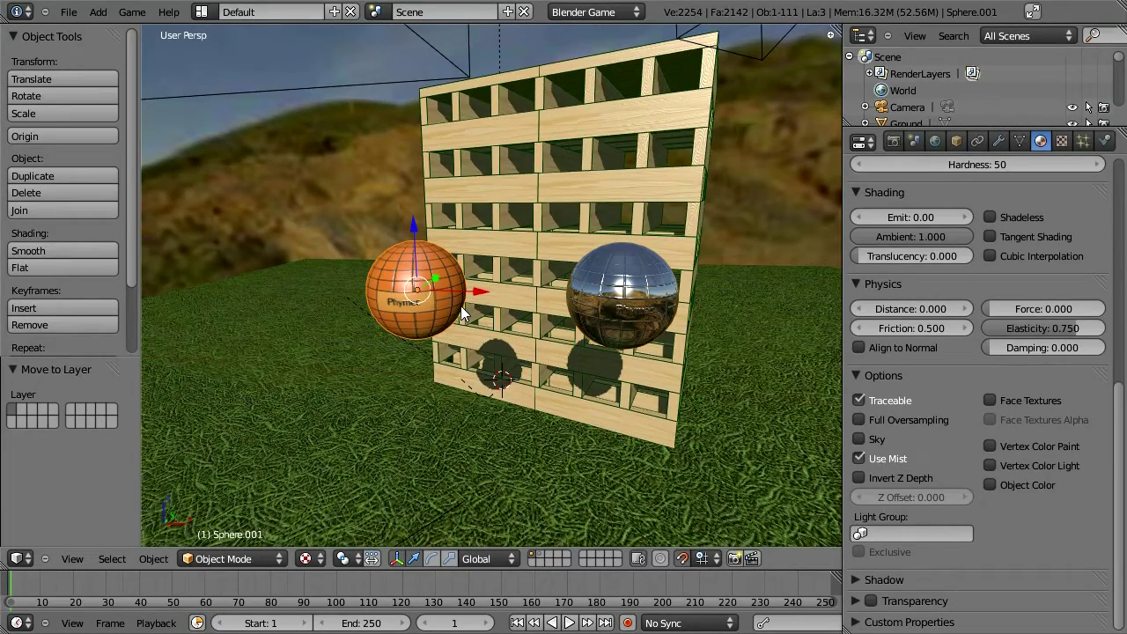
{"action": "key", "text": "m"}
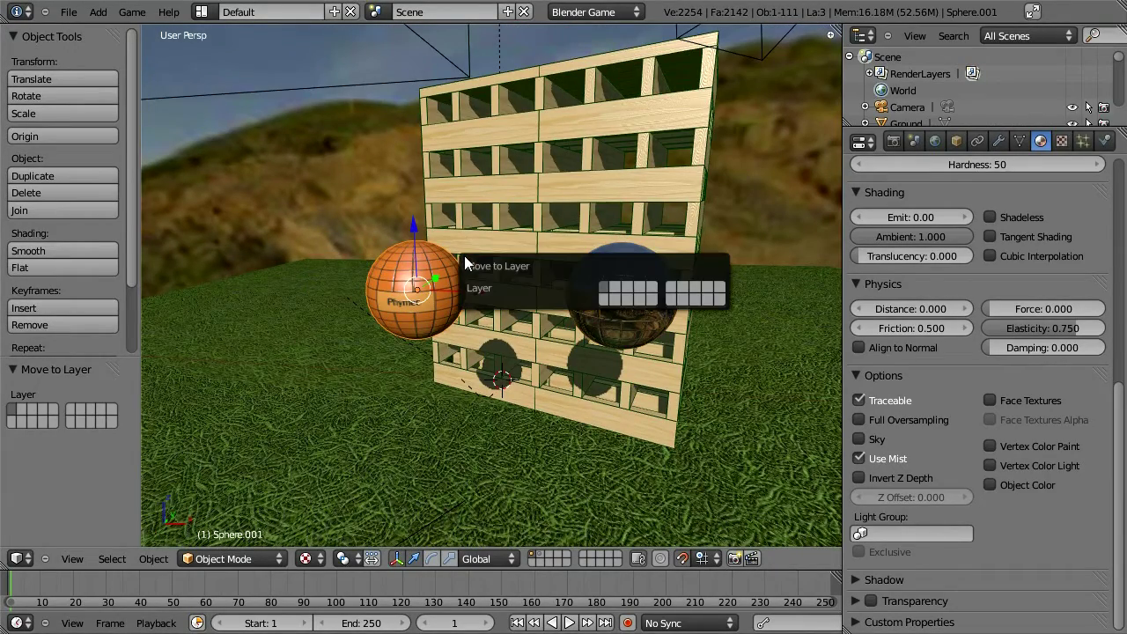
{"action": "left_click", "coordinate": [616, 286]}
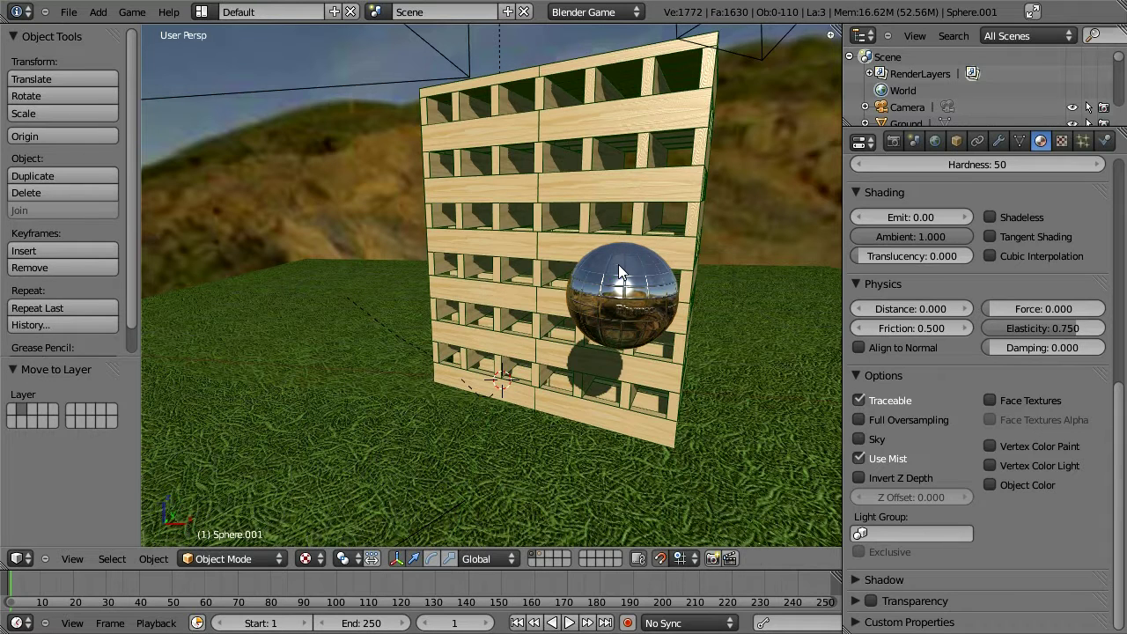
{"action": "right_click", "coordinate": [620, 273]}
{"action": "key", "text": "m"}
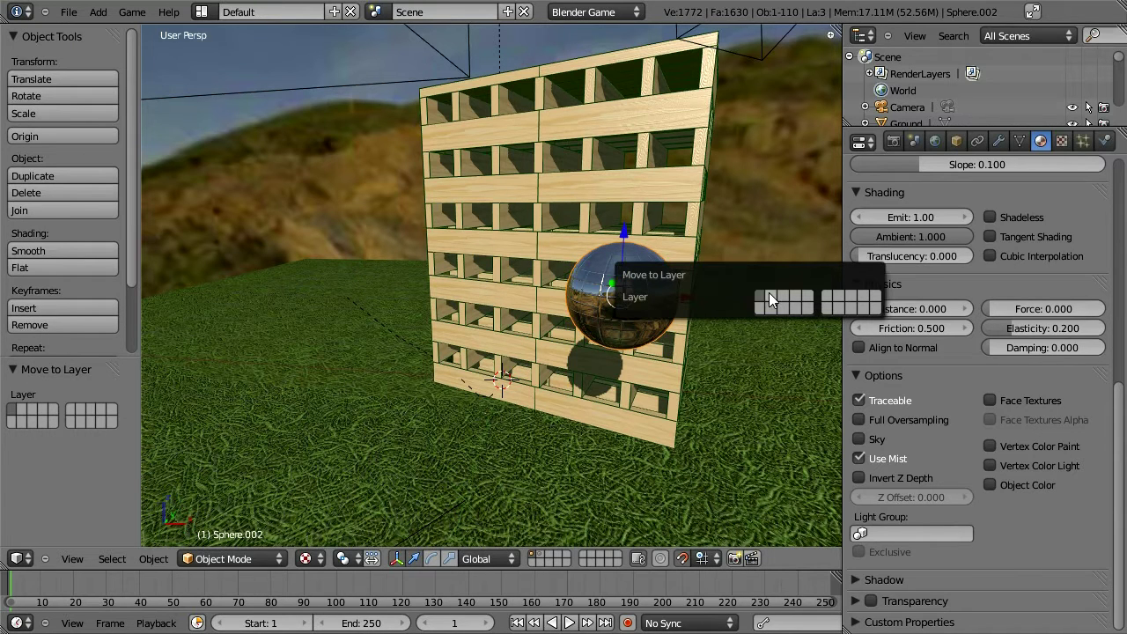
{"action": "left_click", "coordinate": [769, 299]}
- Select the Launcher object near the tower
{"action": "scroll", "coordinate": [554, 282], "scroll_direction": "down", "scroll_amount": 3}
{"action": "middle_click_drag", "start_coordinate": [554, 283], "coordinate": [467, 246]}
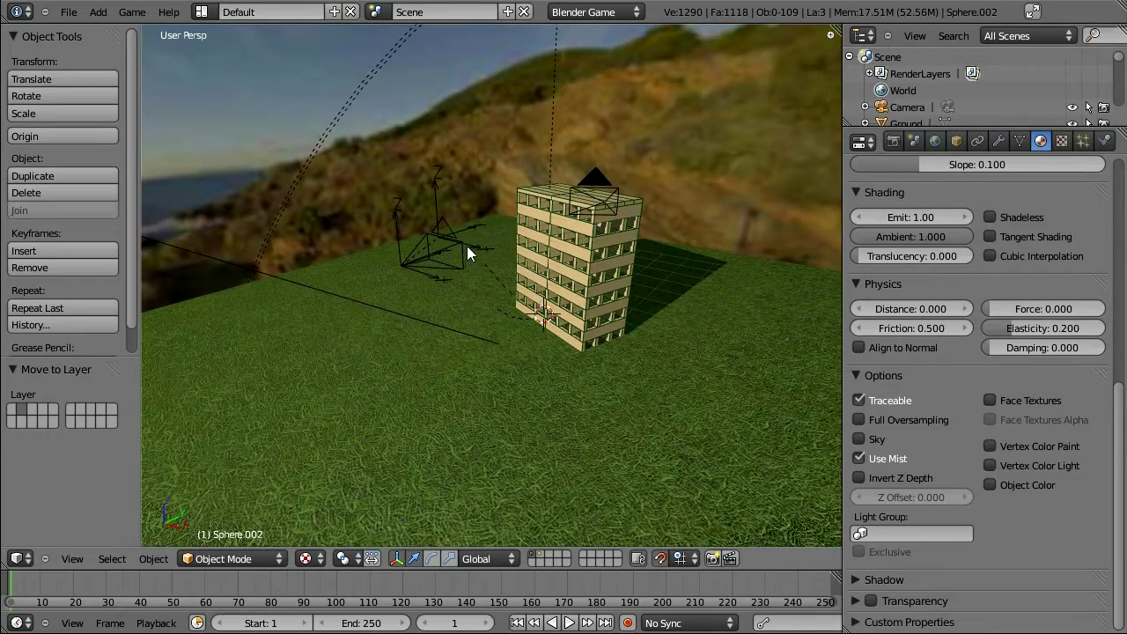
{"action": "right_click", "coordinate": [439, 208]}
- Switch to the Game Logic screen layout and set the viewport shading to Textured
{"action": "left_click", "coordinate": [202, 11]}
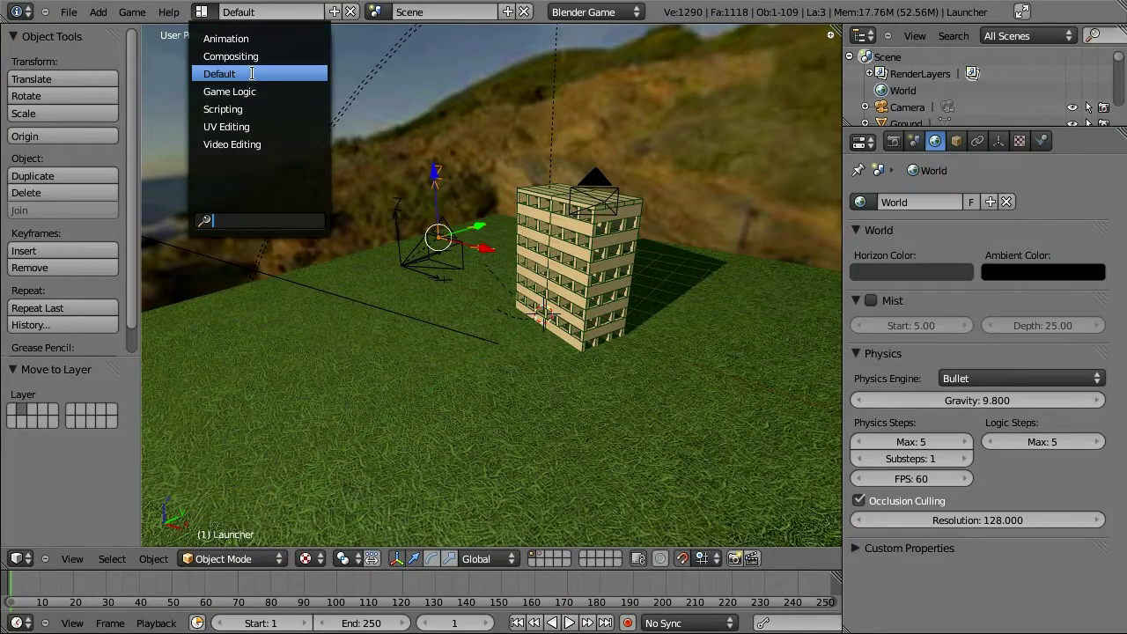
{"action": "left_click", "coordinate": [261, 91]}
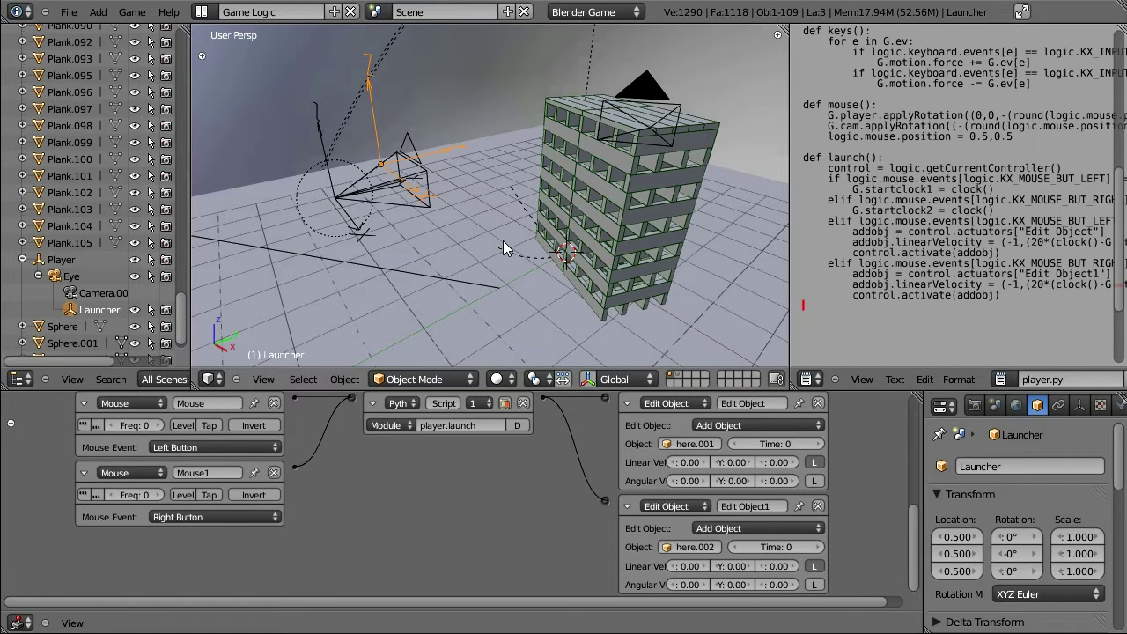
{"action": "left_click", "coordinate": [506, 380]}
{"action": "left_click", "coordinate": [523, 308]}
{"action": "mouse_move", "coordinate": [350, 226]}
{"action": "middle_mouse_down"}
{"action": "mouse_move", "coordinate": [408, 199]}
{"action": "mouse_move", "coordinate": [385, 210]}
{"action": "middle_mouse_up"}
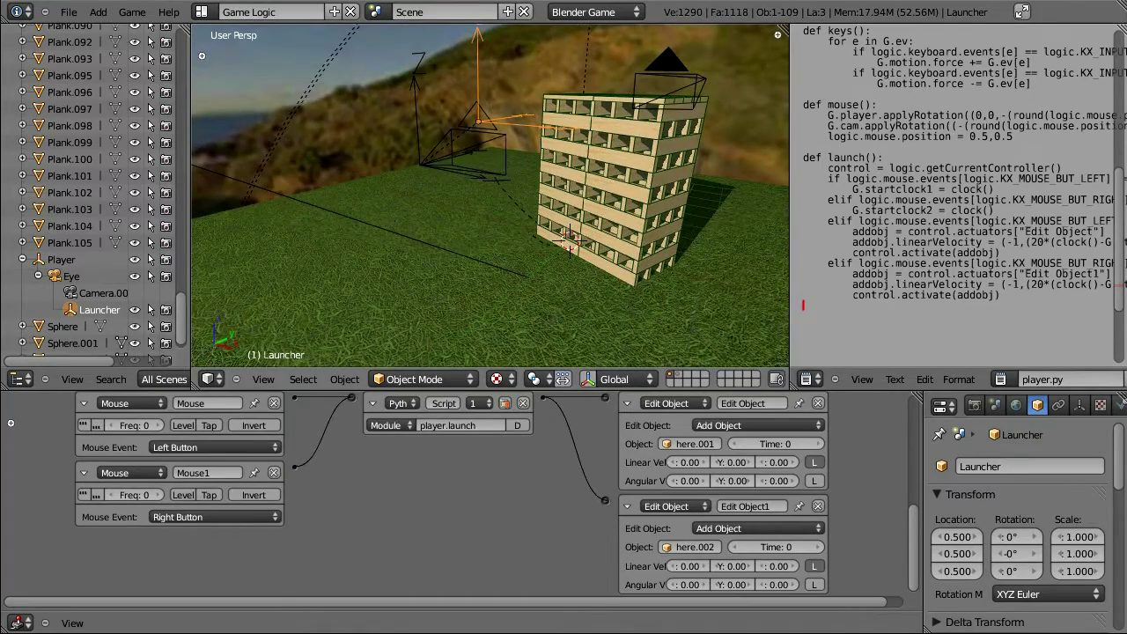
- Start the game with P and fire a mix of orange and chrome spheres at the tower
{"action": "key", "text": "p"}
{"action": "left_click", "coordinate": [489, 195]}
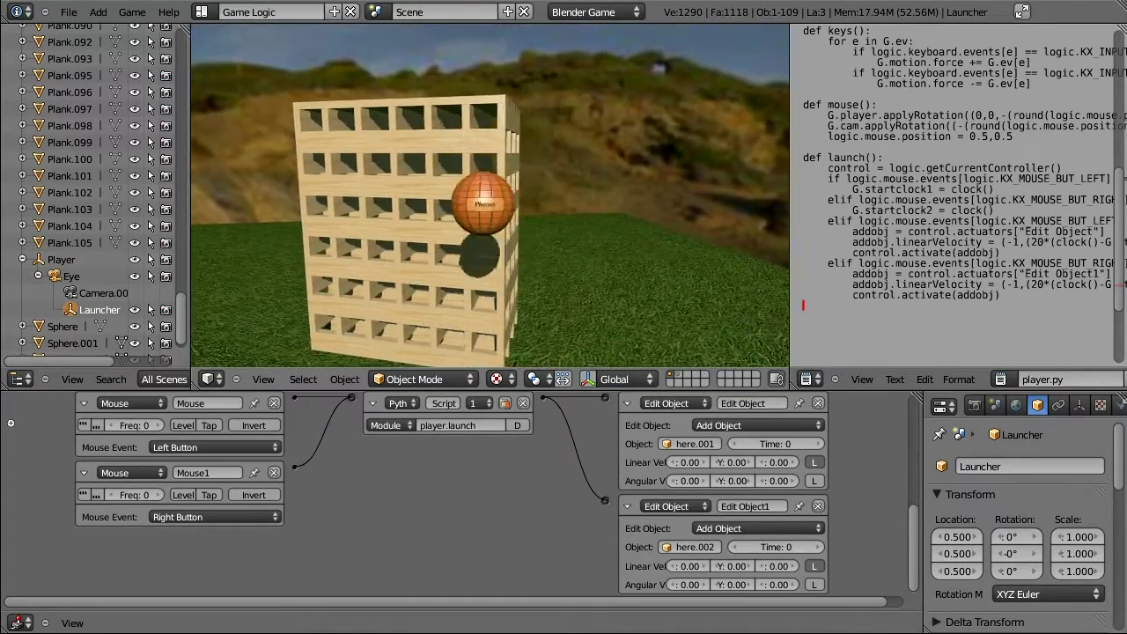
{"action": "right_click", "coordinate": [490, 195]}
{"action": "left_click", "coordinate": [490, 193]}
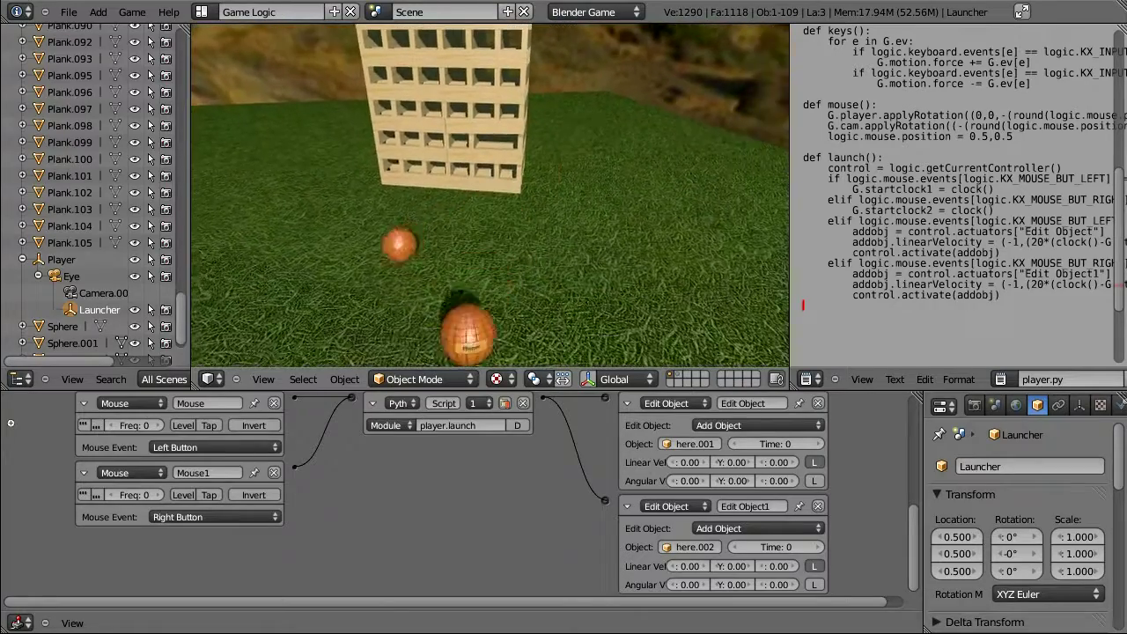
{"action": "right_click", "coordinate": [490, 194]}
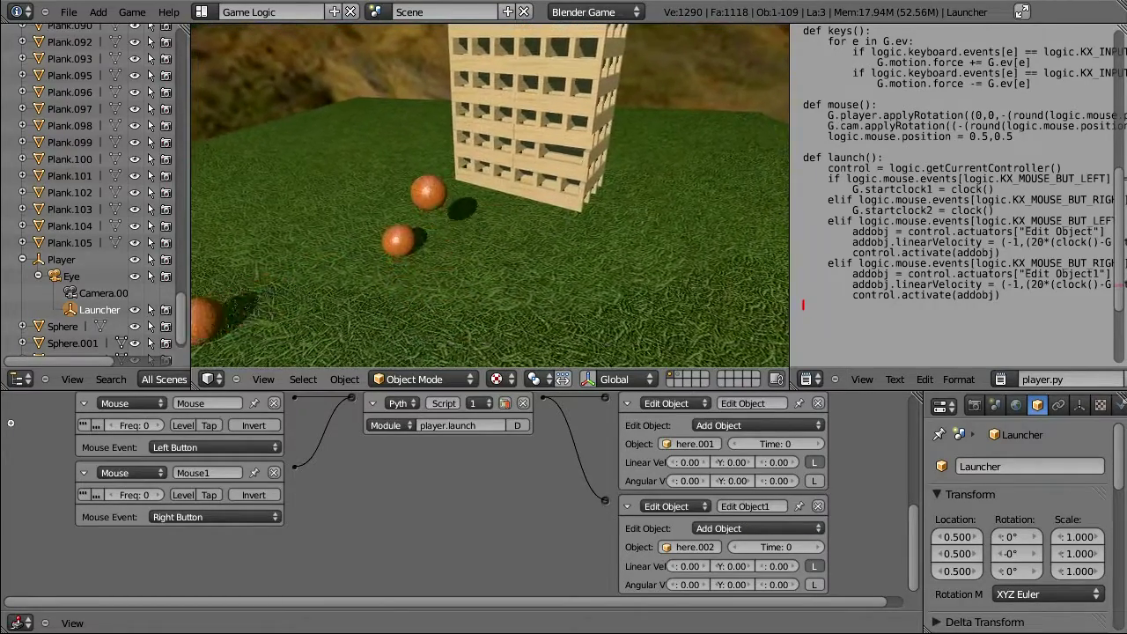
{"action": "right_click", "coordinate": [489, 195]}
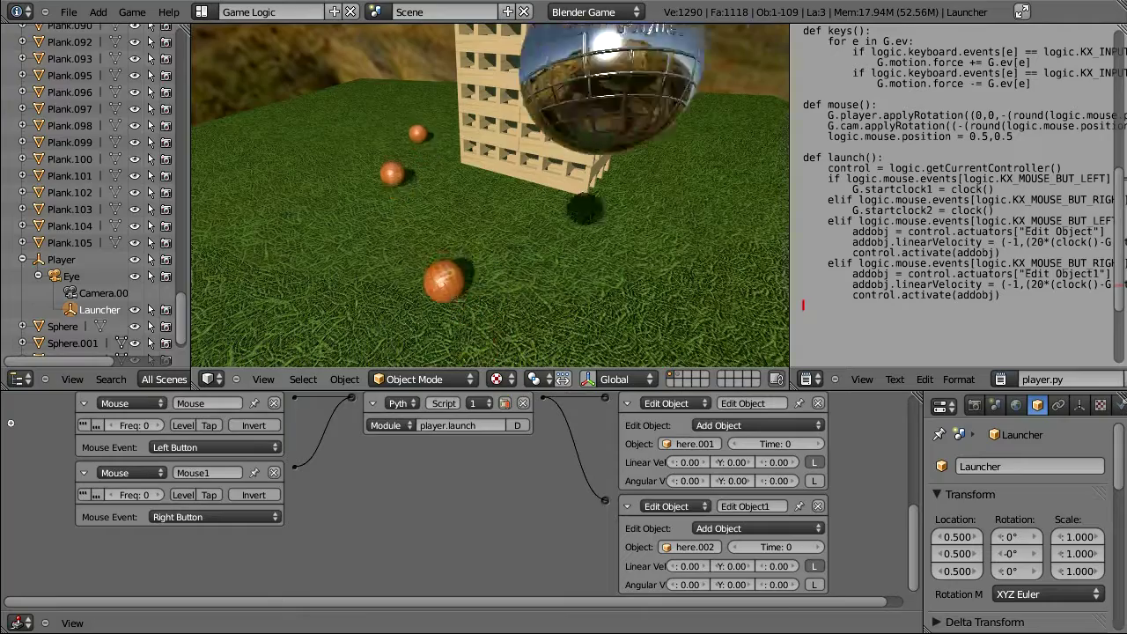
{"action": "right_click", "coordinate": [490, 195]}
{"action": "right_click", "coordinate": [491, 196]}
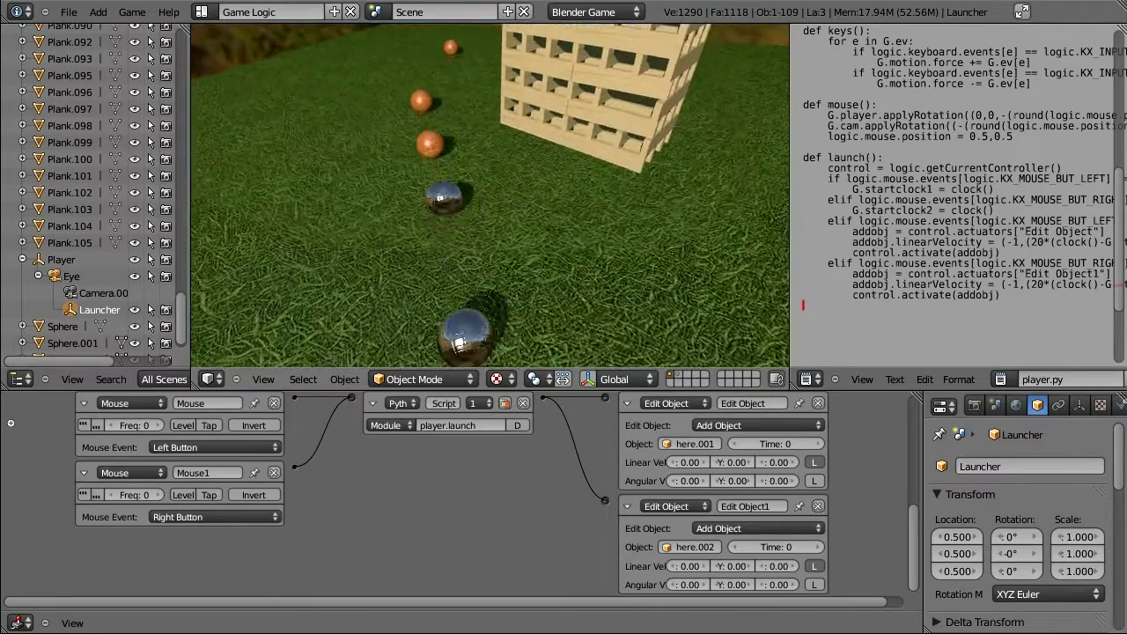
{"action": "right_click", "coordinate": [490, 196]}
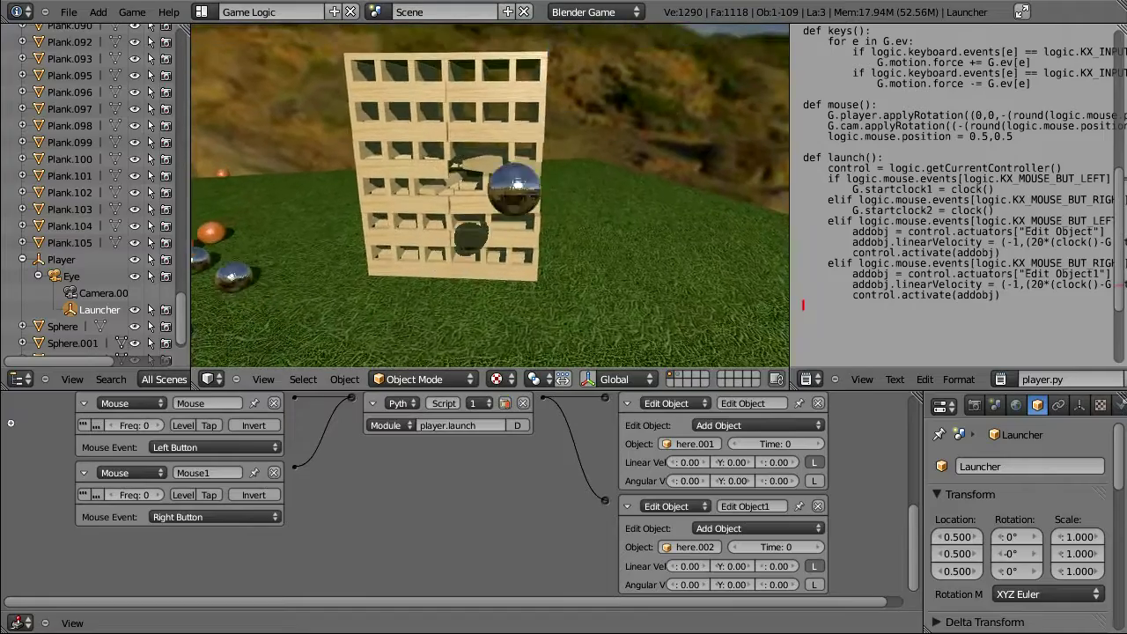
- Fire five more orange balls to finish the collapse, then move the camera forward into the pile
{"action": "left_click", "coordinate": [491, 195]}
{"action": "left_click", "coordinate": [490, 195]}
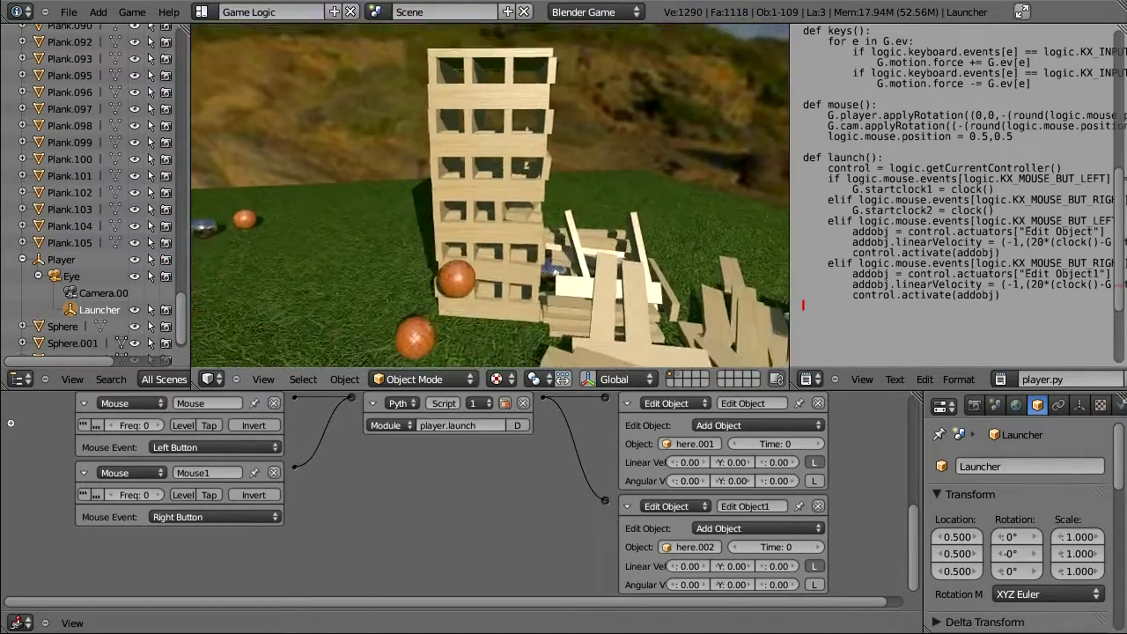
{"action": "left_click", "coordinate": [490, 196]}
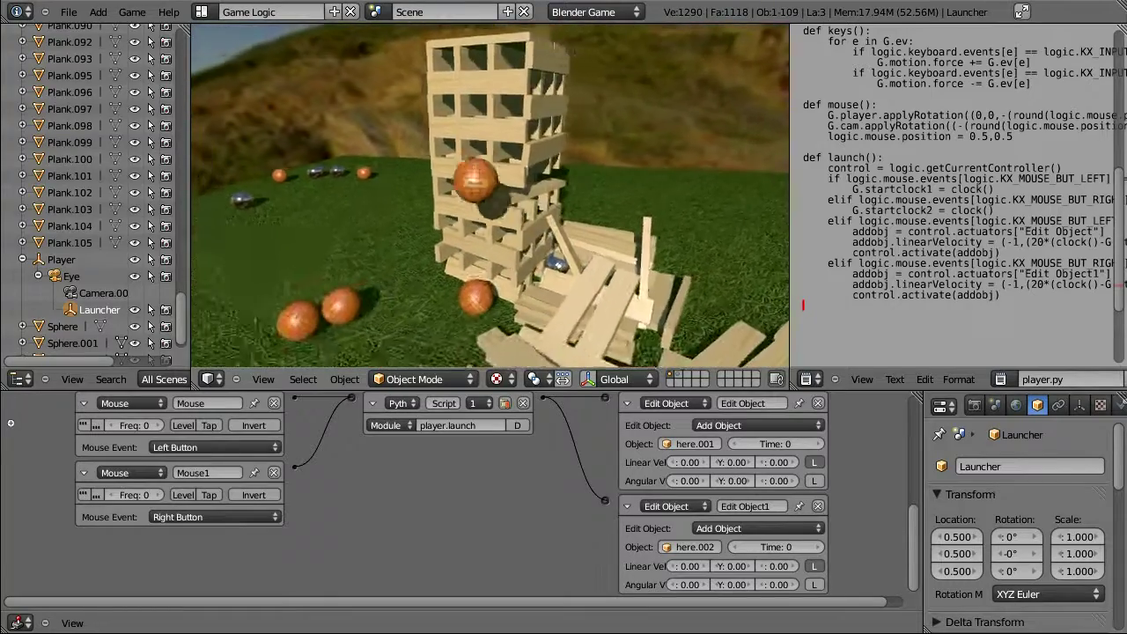
{"action": "left_click", "coordinate": [489, 196]}
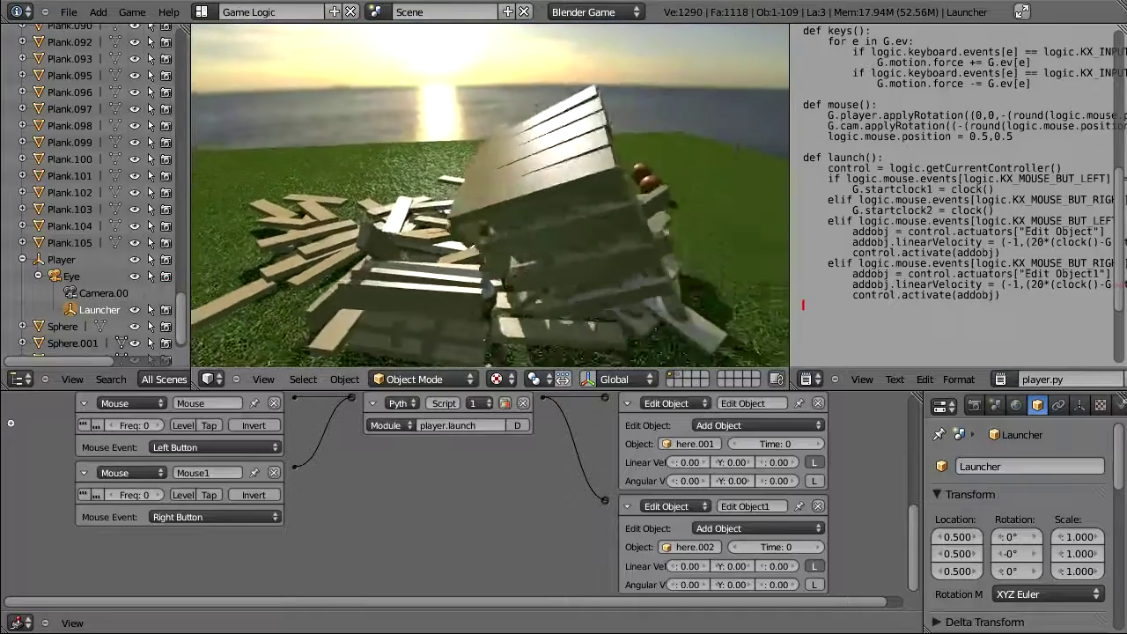
{"action": "left_click", "coordinate": [490, 195]}
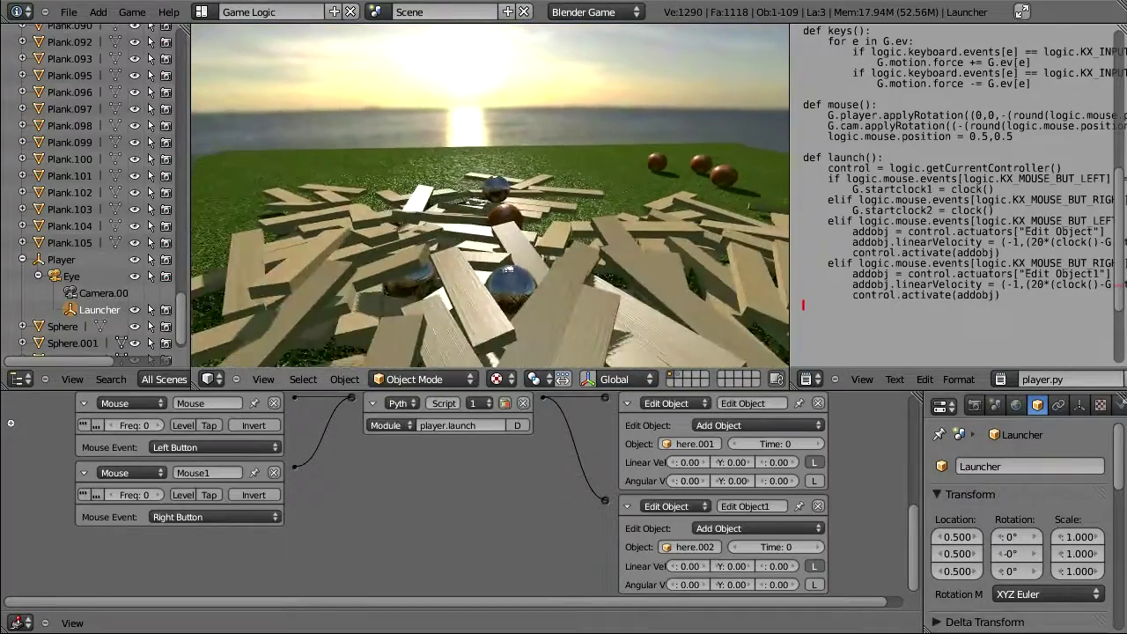
{"action": "key", "text": "w"}
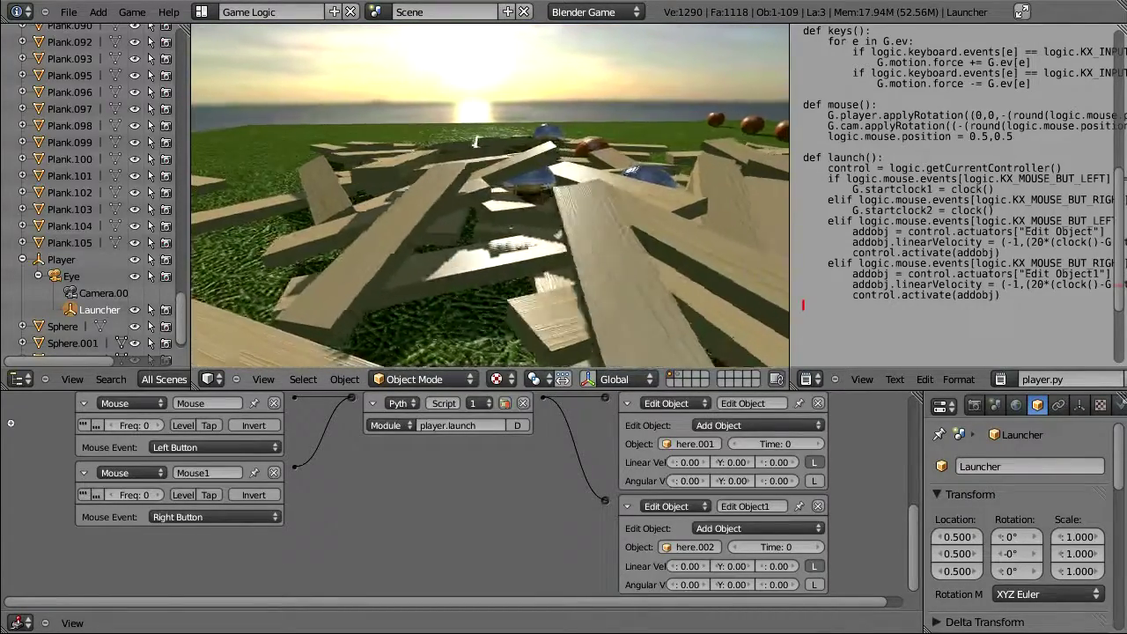